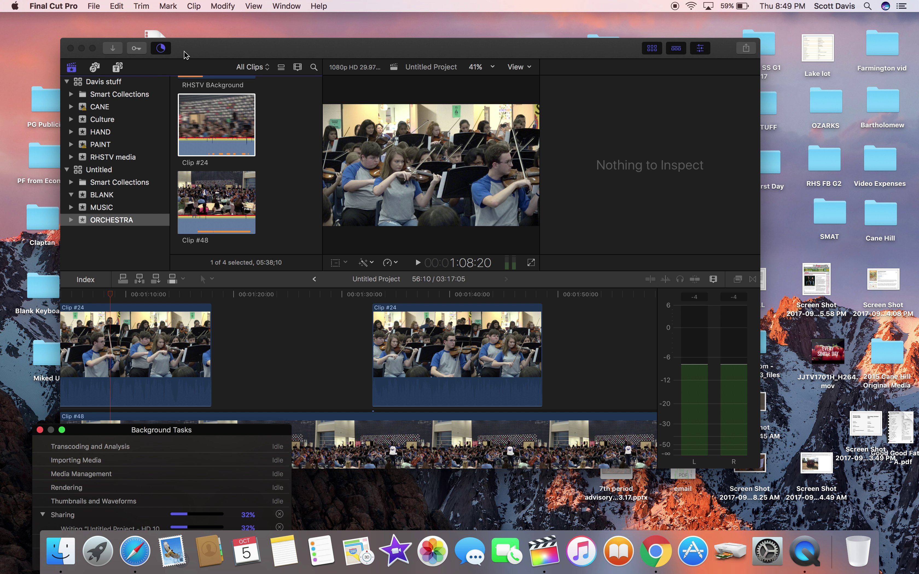
Show the Background Tasks window with the full Sharing progress and place it over the timeline.
left_click(161, 49)
left_click(161, 49)
left_click(161, 49)
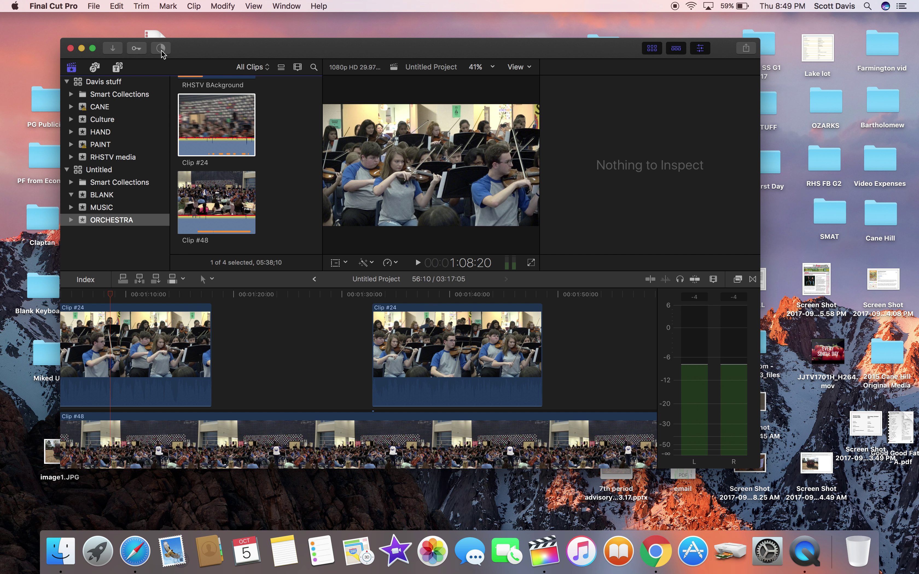
left_click_drag(220, 53, 208, 79)
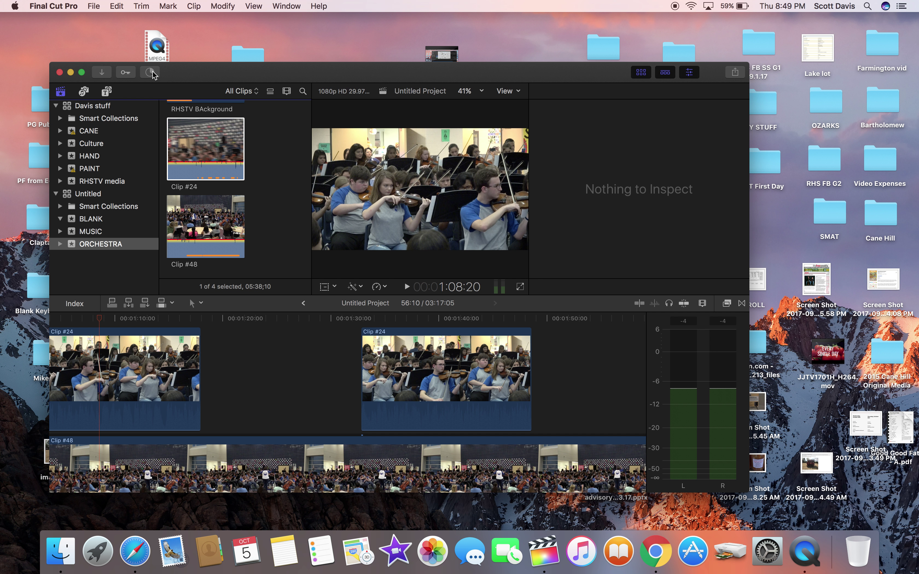
left_click(150, 72)
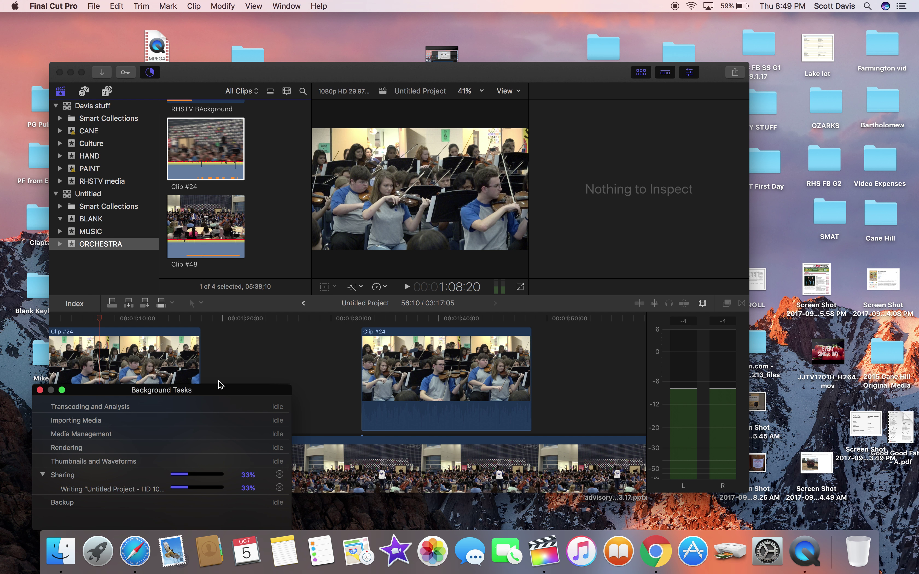
left_click_drag(214, 387, 215, 343)
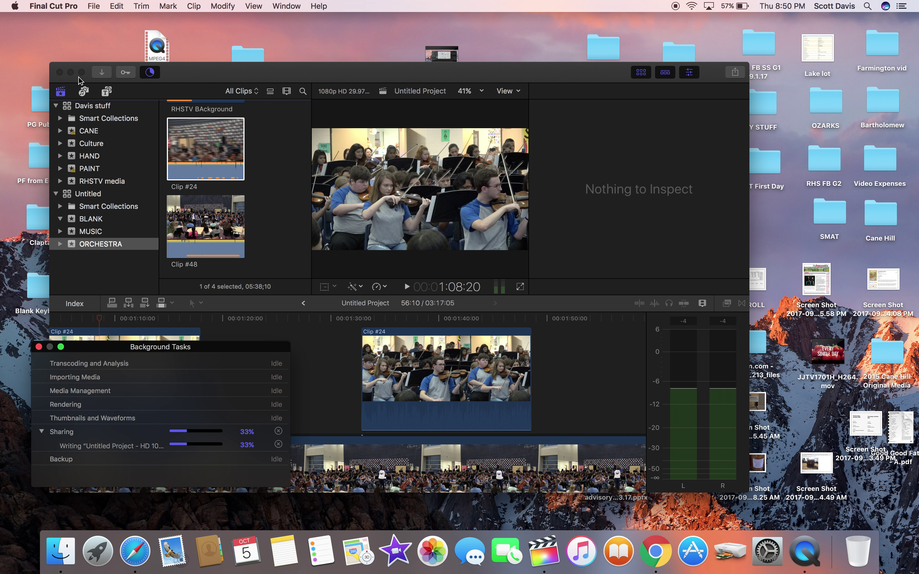
Minimize the main Final Cut Pro window and tuck the Background Tasks window down behind the Dock.
left_click(70, 73)
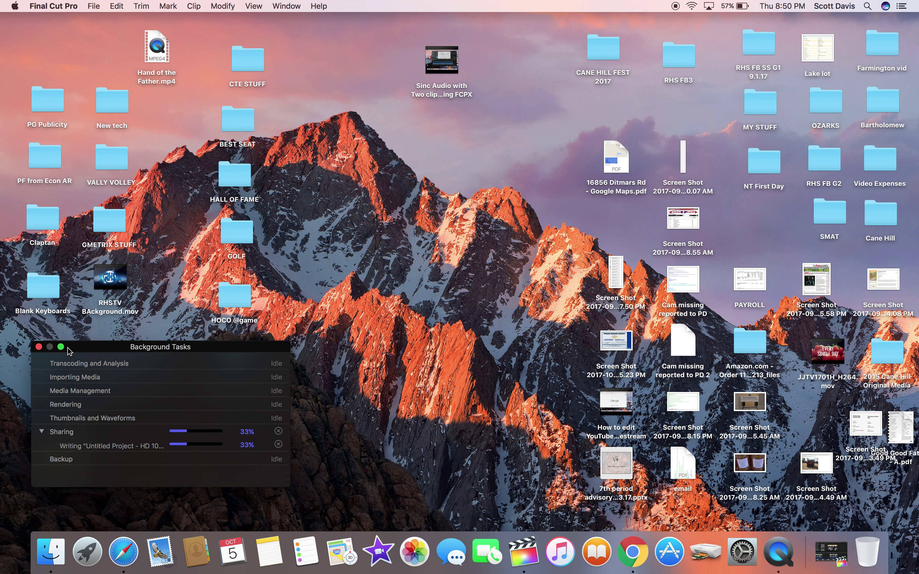
left_click_drag(71, 349, 116, 497)
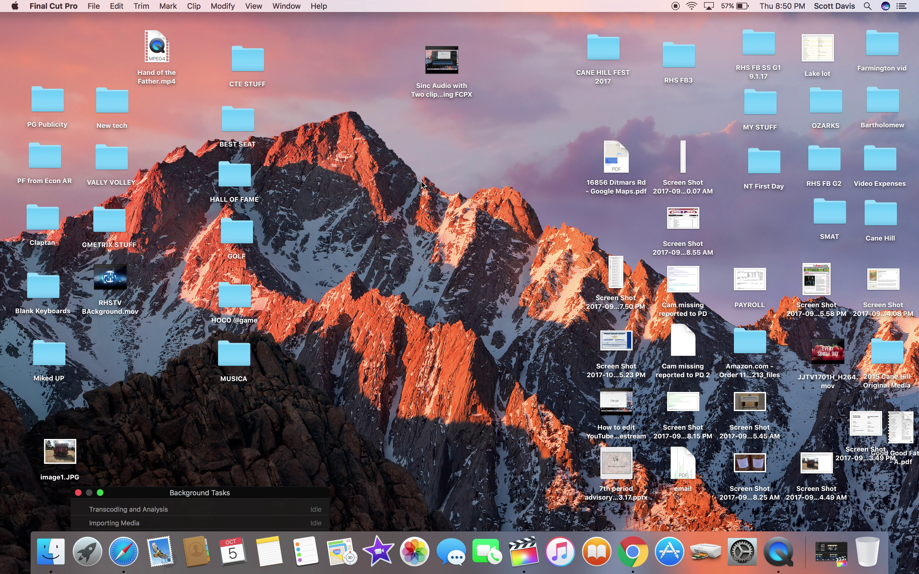
Rearrange the desktop by shifting the CTE STUFF and GOLF folders and the Sinc Audio video file to open up space between them.
left_click_drag(247, 59, 229, 59)
left_click_drag(237, 232, 229, 233)
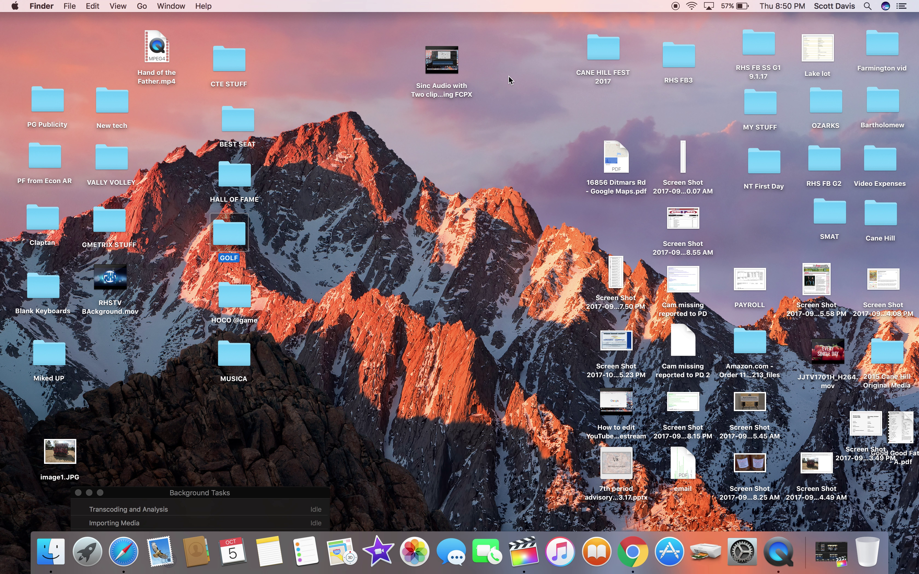
mouse_move(446, 58)
left_click_drag(446, 62, 503, 55)
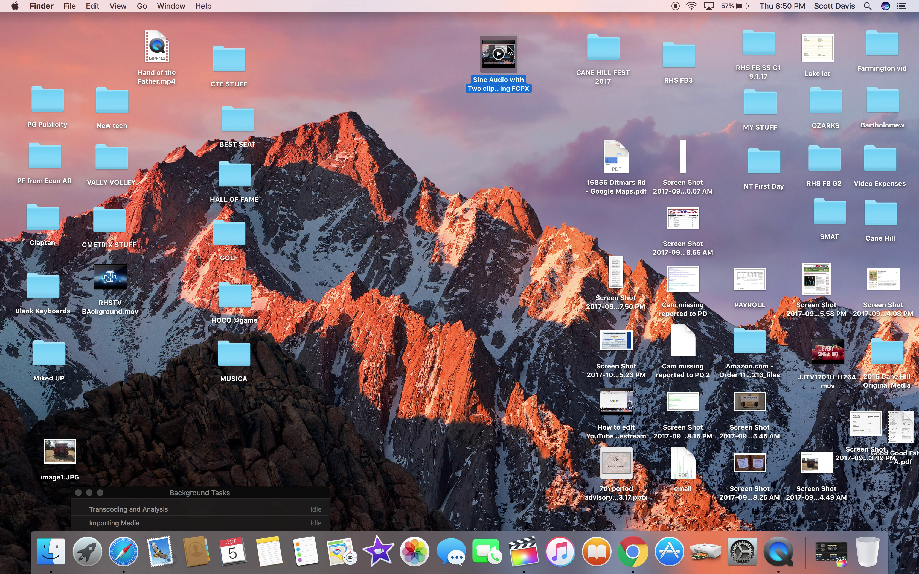
Create a desktop folder named RHS ORCHESTRA beside the CTE STUFF folder.
right_click(309, 62)
left_click(330, 62)
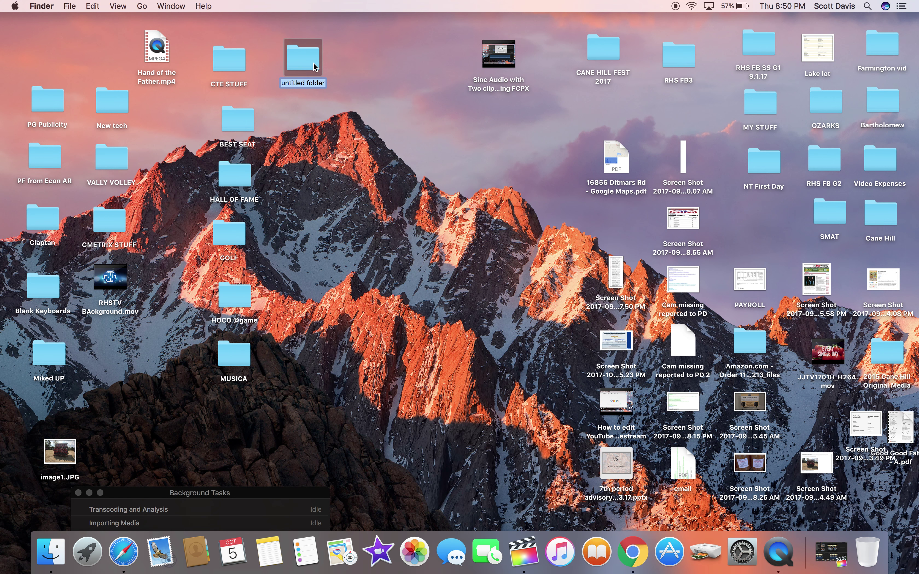
type("RHS ORCHESTRA")
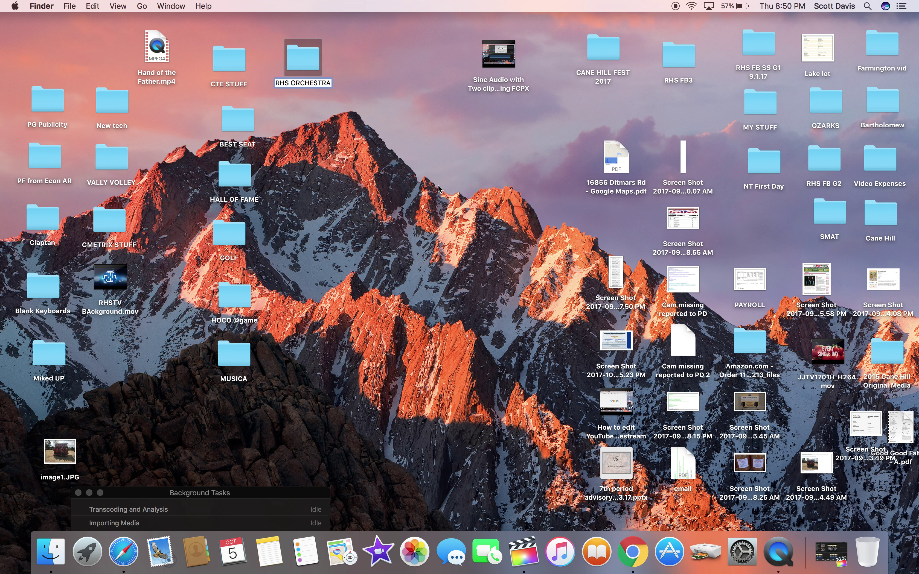
left_click(448, 154)
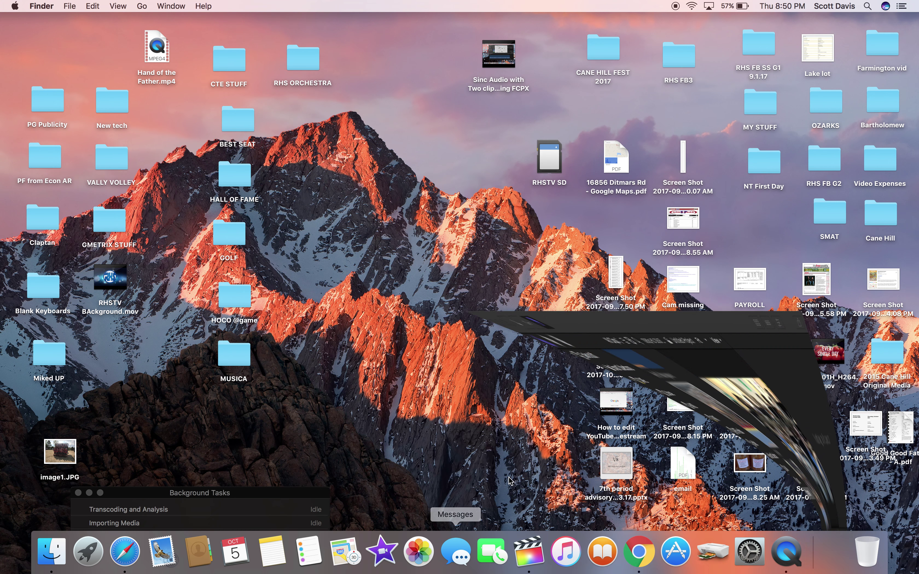
key("super+Tab")
key("super+i")
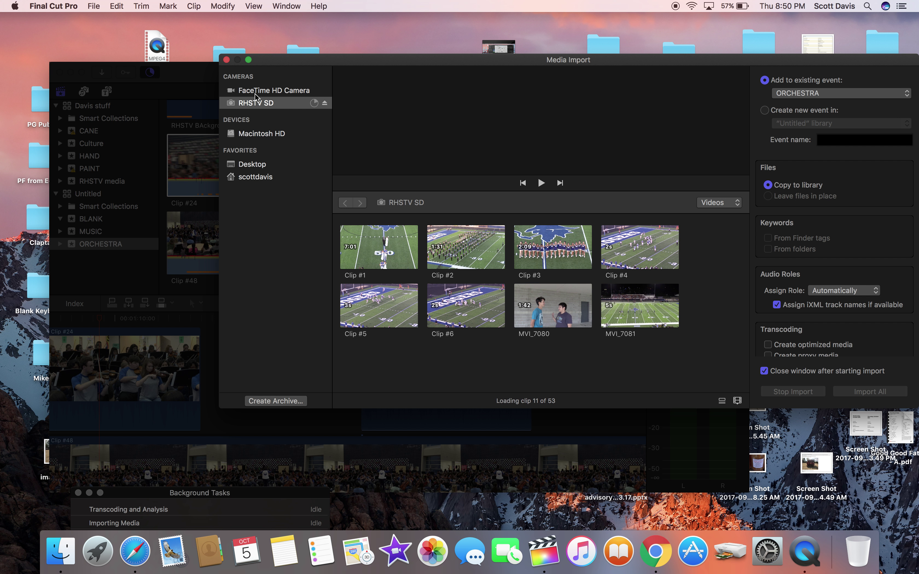
left_click(227, 60)
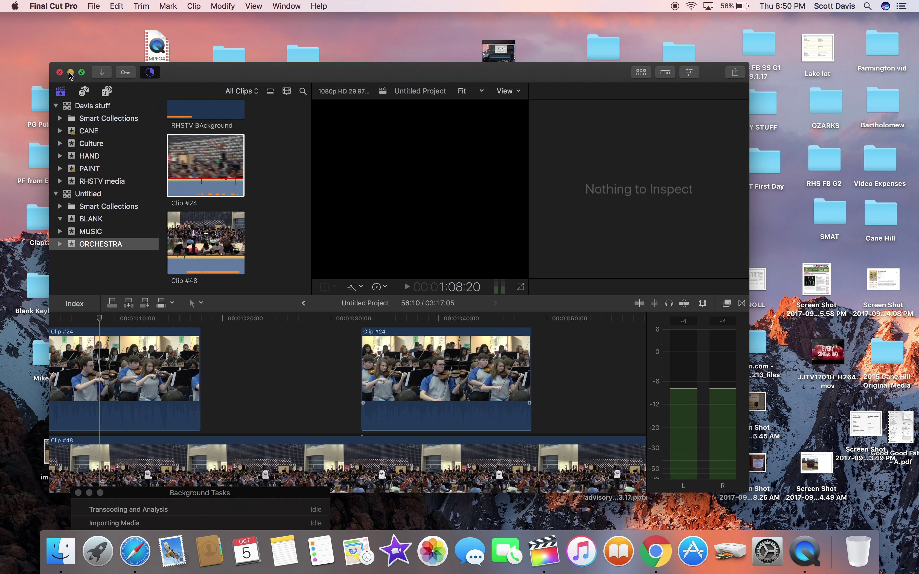
left_click(70, 72)
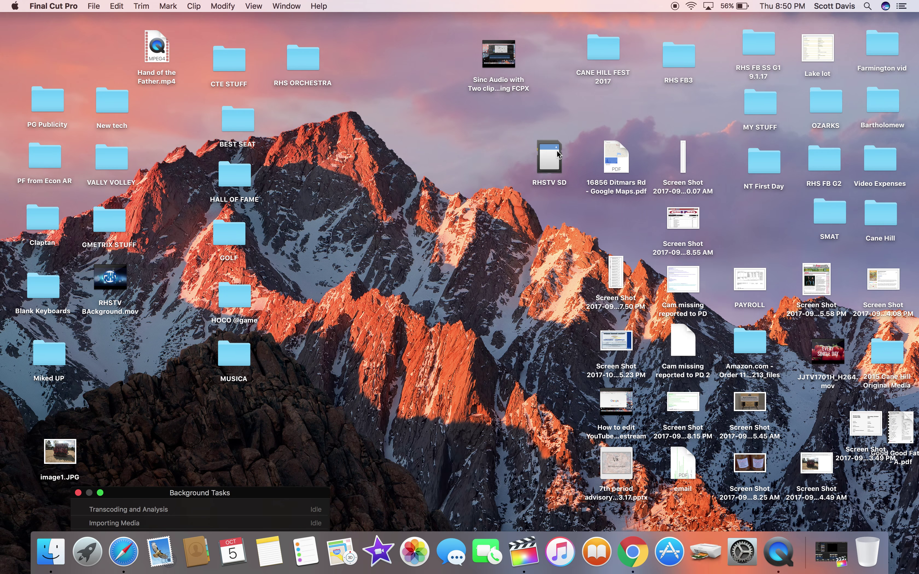
Switch to Photos, move its window clear of the screen edge and browse the RHSTV SD card's new items.
left_click(419, 552)
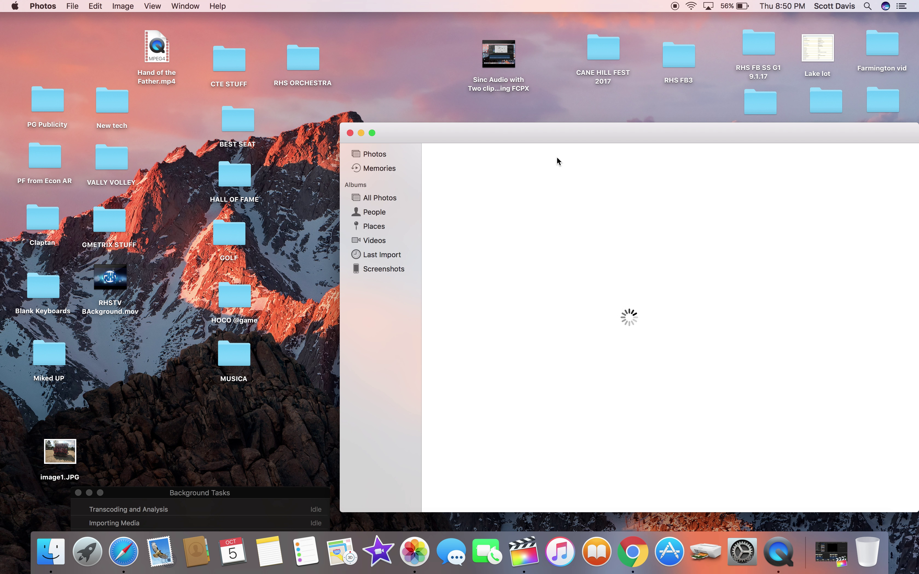
left_click_drag(562, 139, 364, 109)
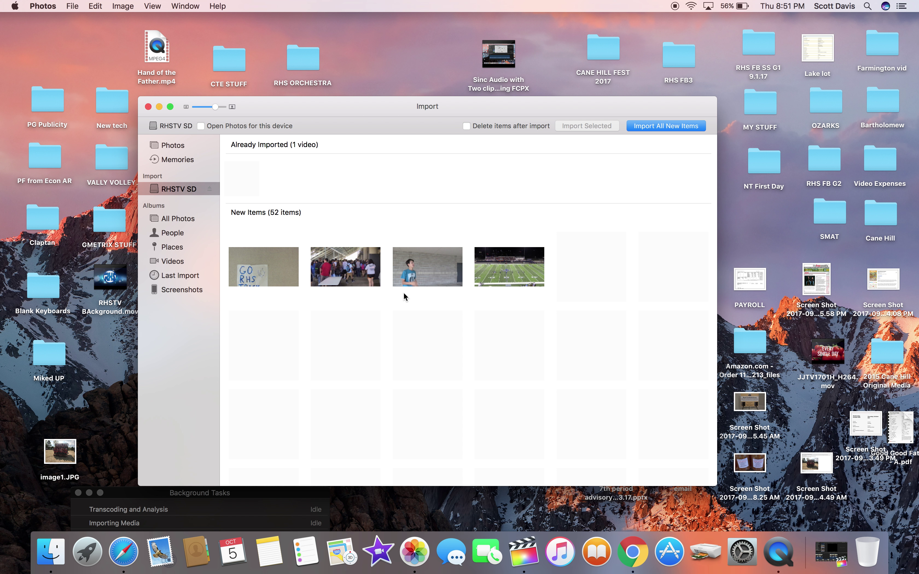
scroll(404, 292, "down", 10)
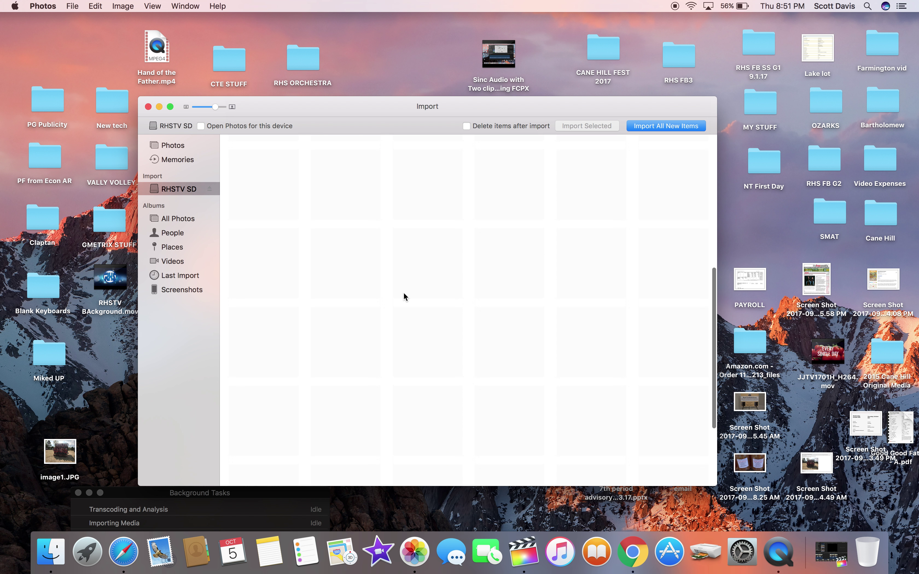
scroll(404, 297, "down", 2)
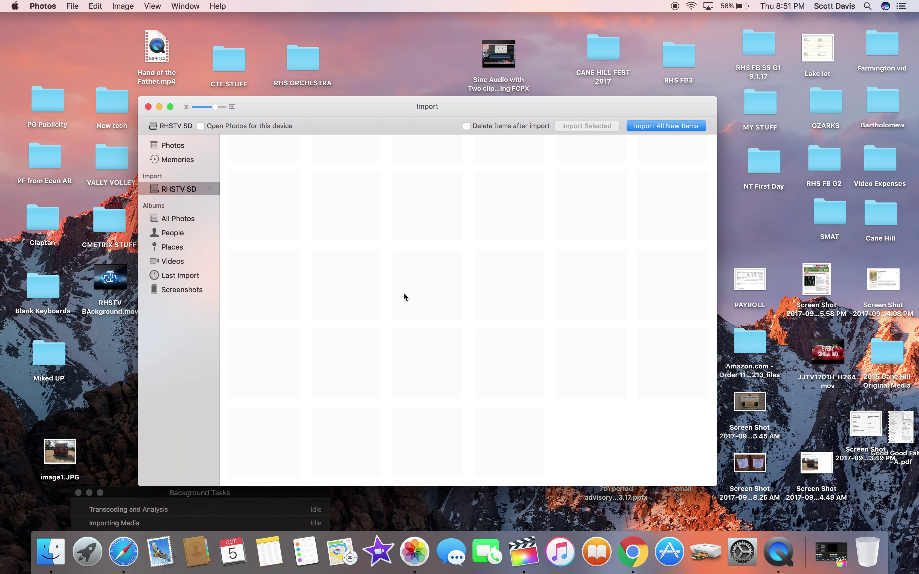
scroll(557, 334, "down", 1)
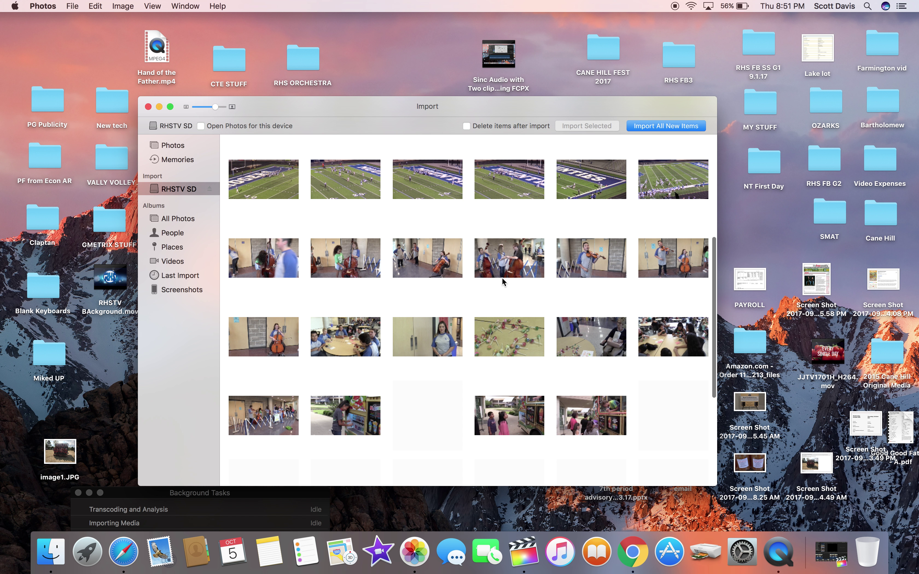
Select the first orchestra clip in the row below the football footage and look through the remaining clips.
left_click(269, 271)
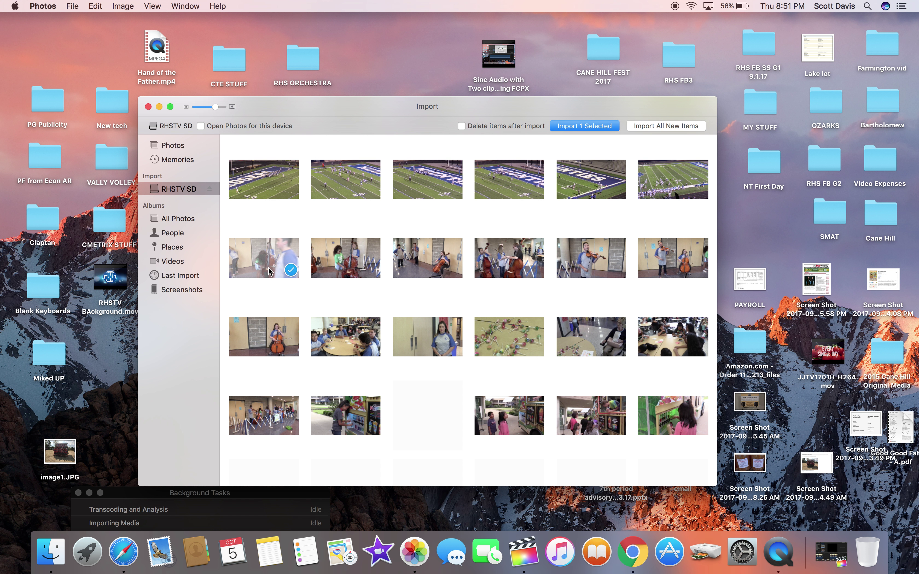
scroll(364, 315, "down", 3)
scroll(364, 316, "down", 3)
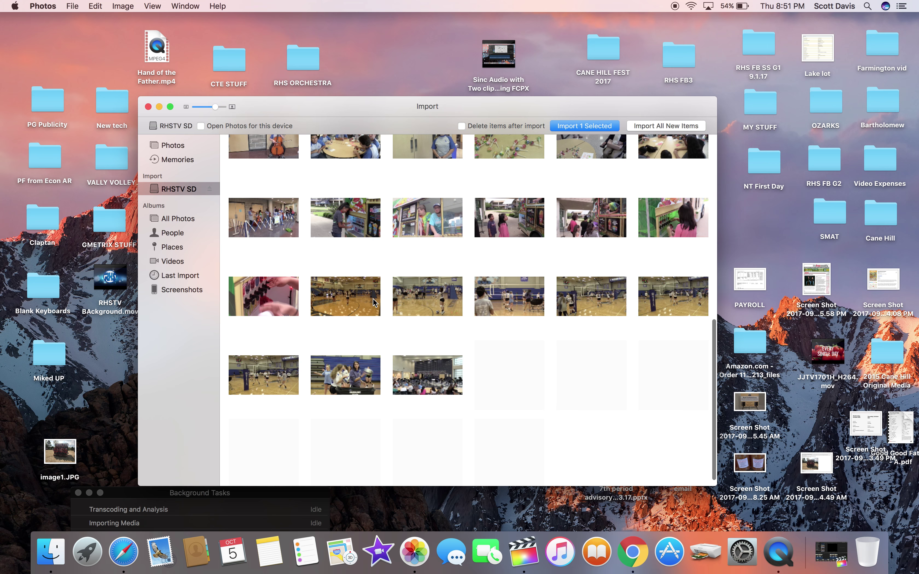
scroll(399, 321, "down", 1)
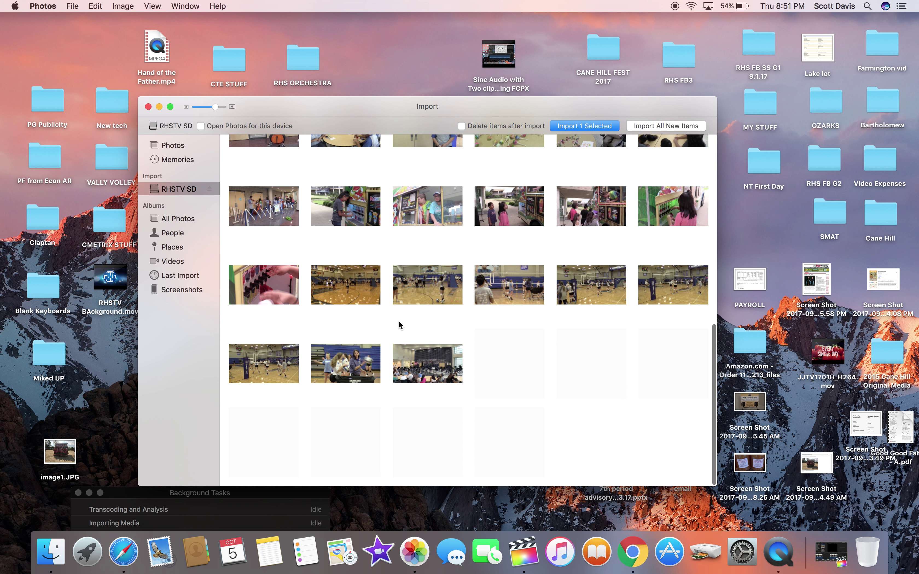
scroll(467, 355, "down", 1)
Move the import window aside and create a desktop folder named RHS VB VAN B under RHS ORCHESTRA.
left_click_drag(372, 118, 599, 201)
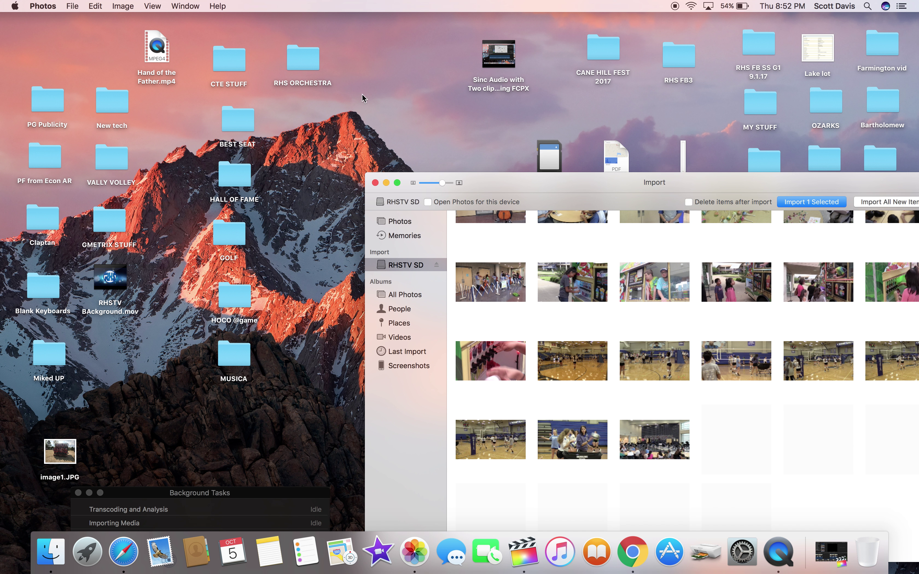
left_click(290, 111)
right_click(289, 111)
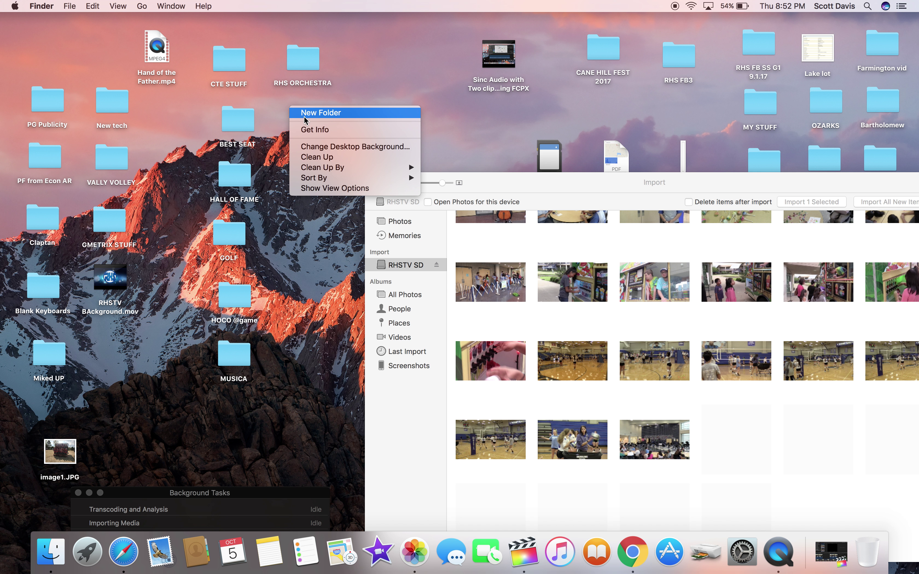
left_click(313, 113)
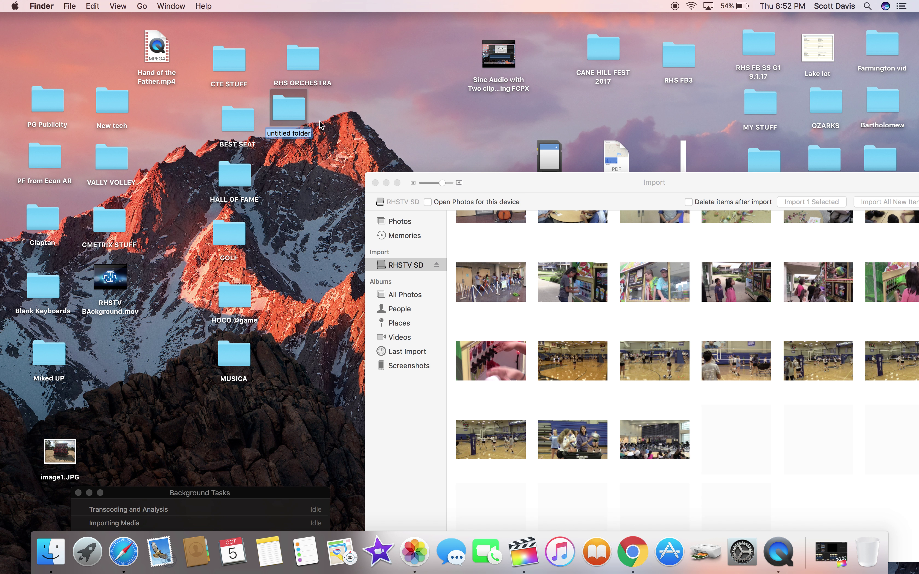
left_click(294, 133)
left_click_drag(268, 133, 317, 132)
type("RHS")
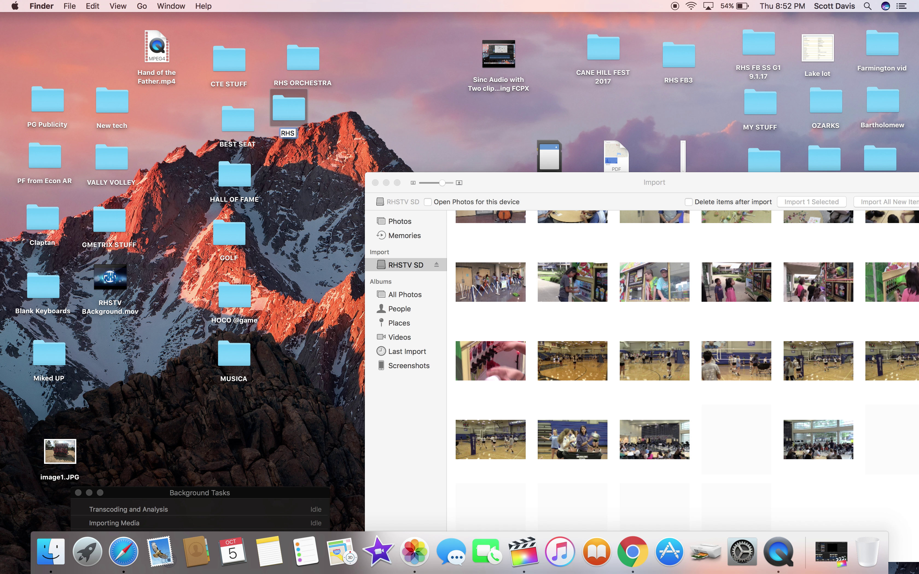
type(" VB VAN B")
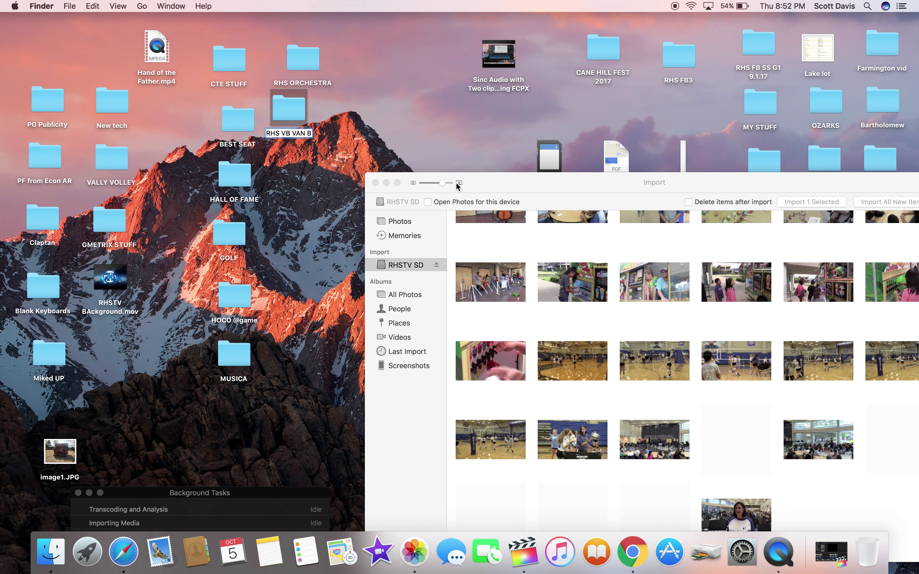
Bring the import window fully into view and select every clip from the first orchestra clip through the last one on the card.
left_click_drag(513, 190, 401, 139)
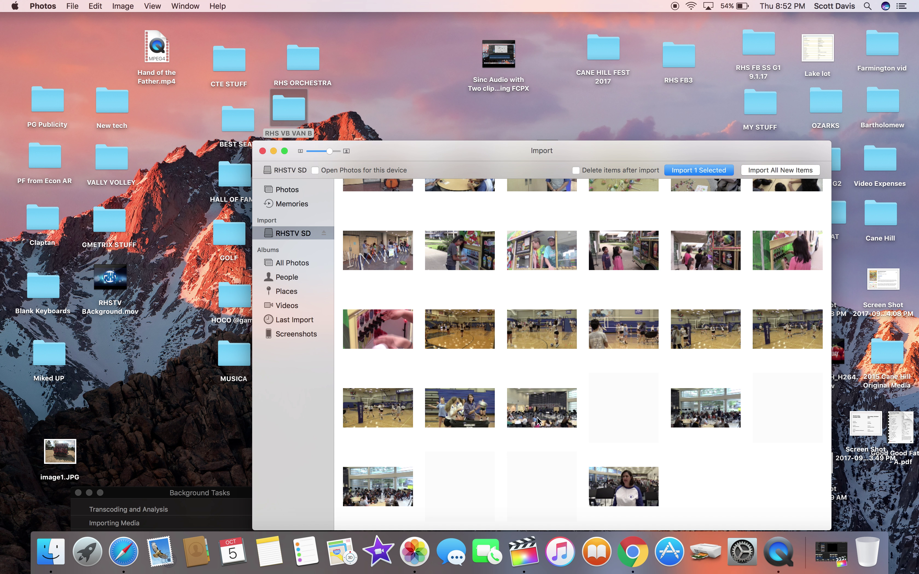
scroll(640, 402, "down", 2)
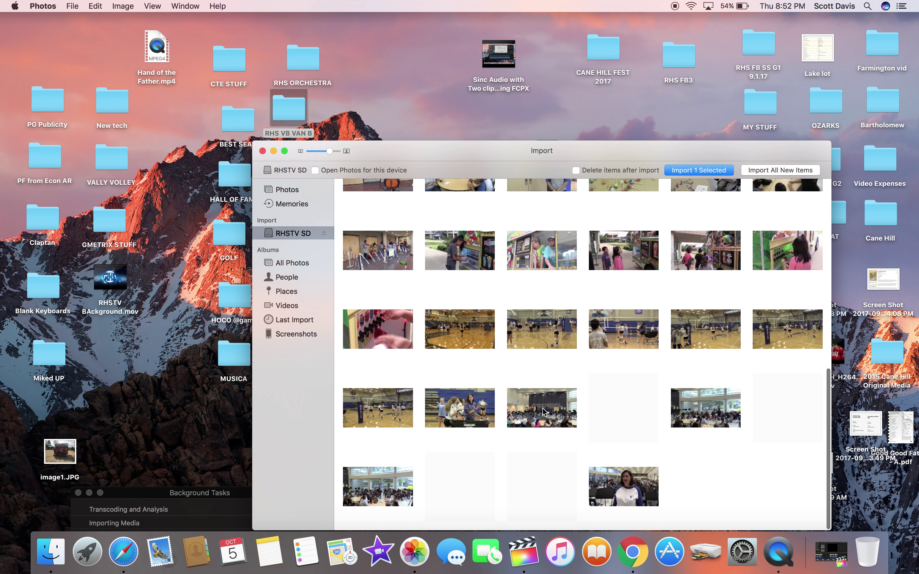
left_click_drag(587, 152, 572, 77)
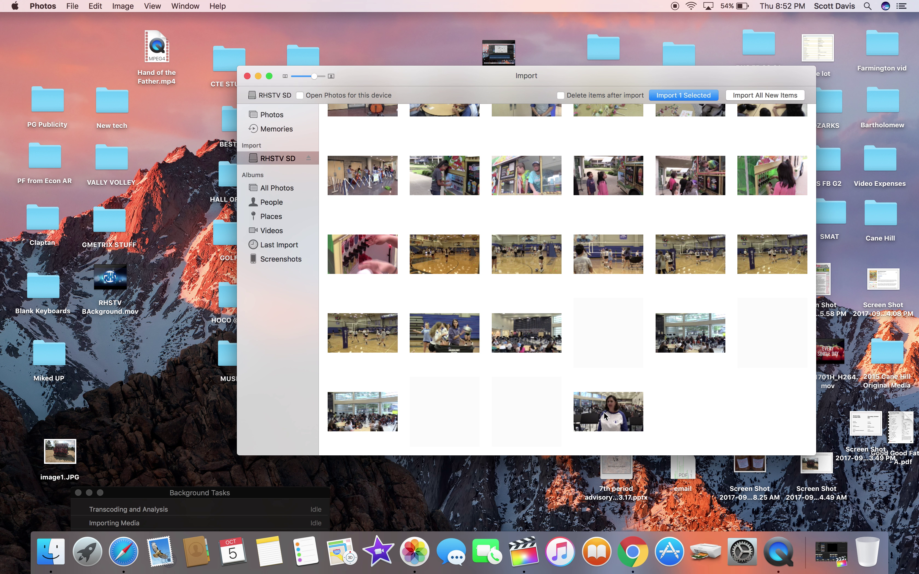
key("super+a")
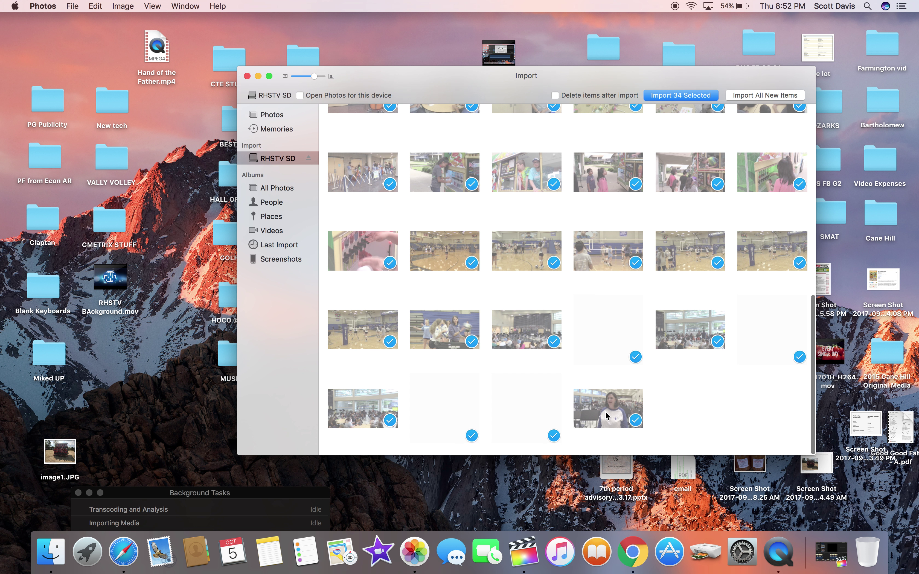
scroll(583, 325, "up", 1)
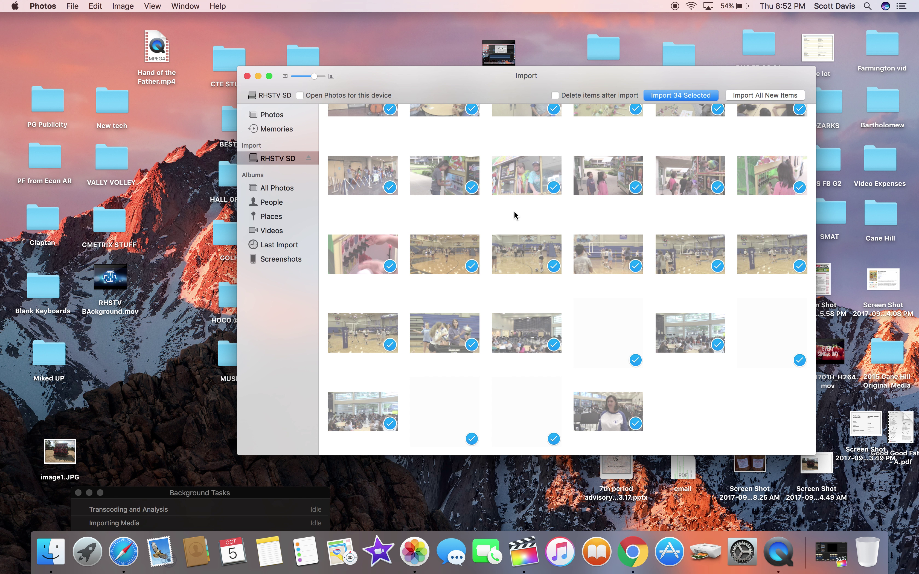
scroll(514, 215, "up", 5)
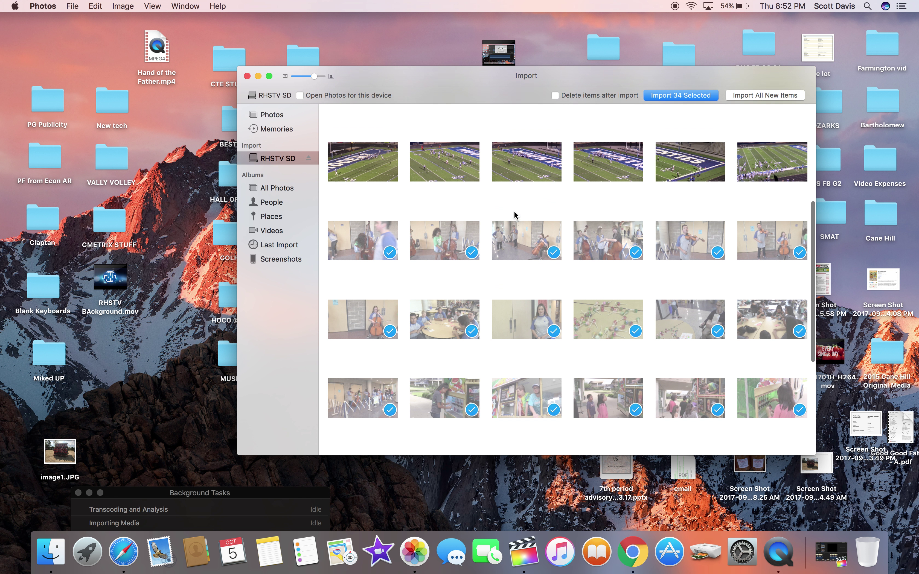
scroll(515, 215, "down", 5)
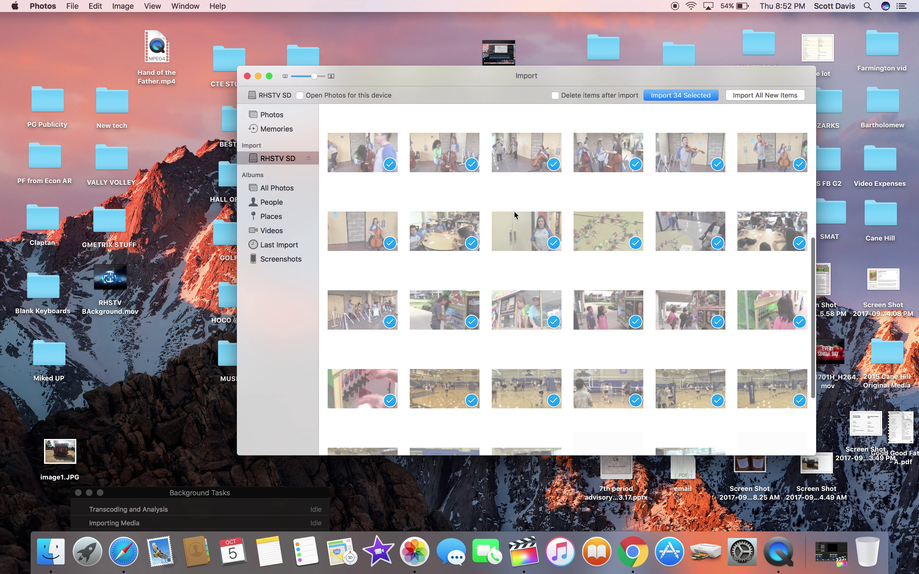
scroll(514, 215, "down", 4)
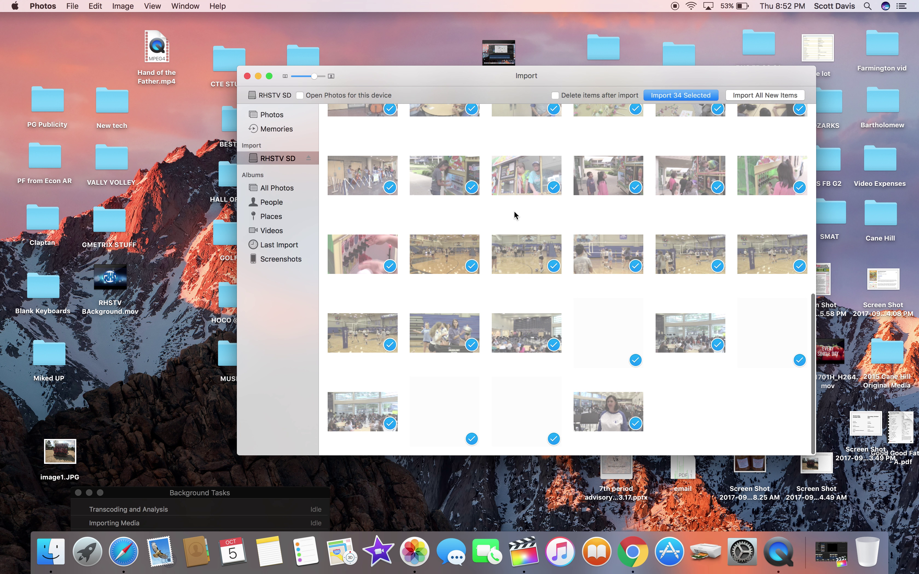
Move the import window clear of the RHS VB VAN B desktop folder and review the selected clips to the end of the card.
scroll(515, 215, "up", 10)
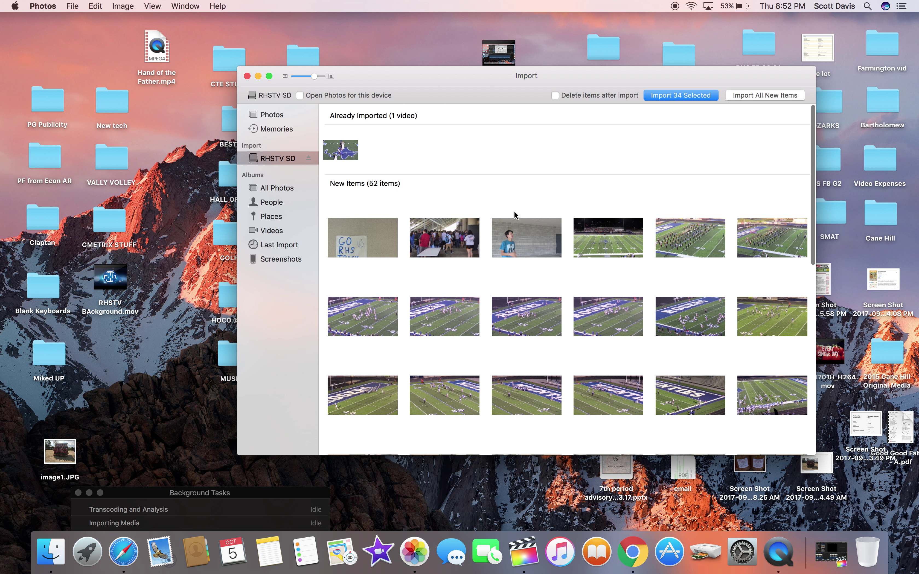
left_click_drag(456, 84, 532, 48)
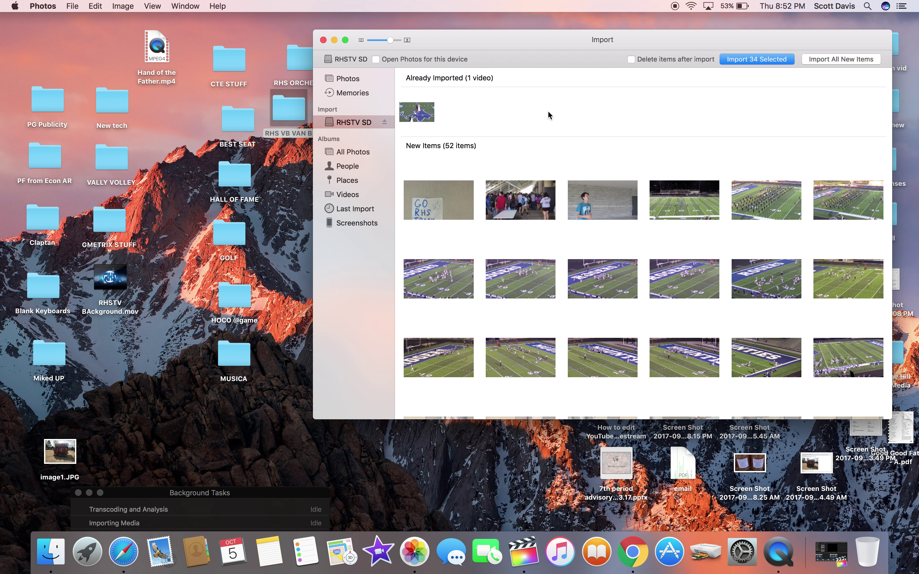
scroll(550, 182, "down", 15)
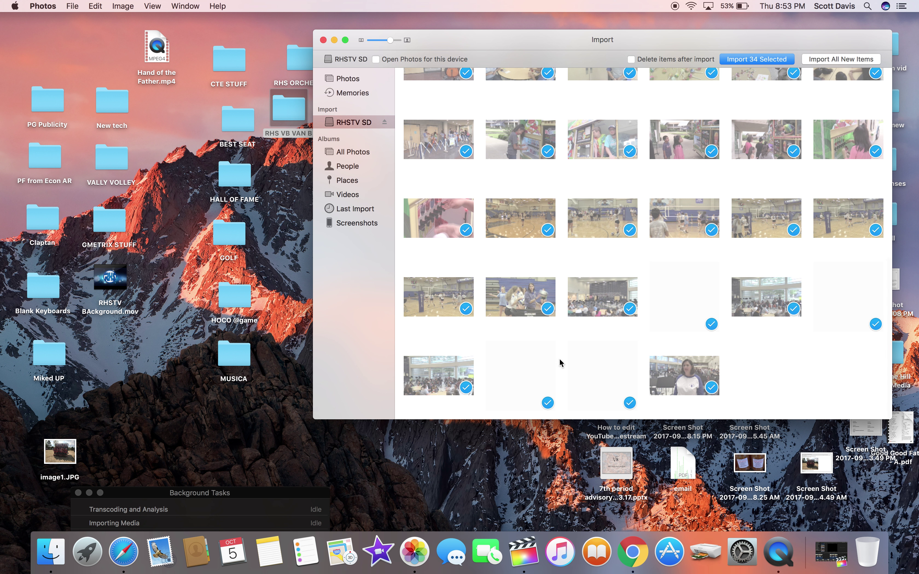
Clear the selection, reselect every clip from the last one on the card back to the first orchestra clip, and import them.
left_click(776, 374)
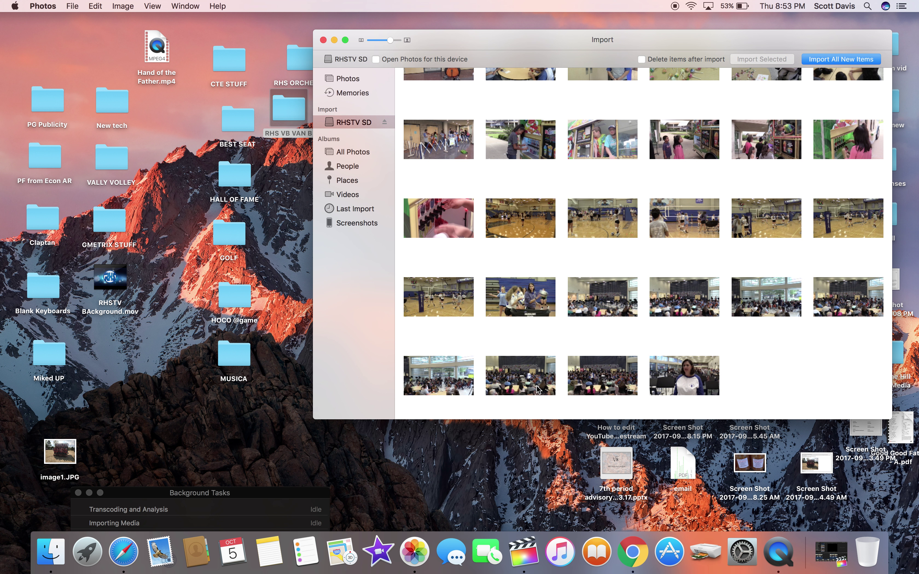
left_click(699, 386)
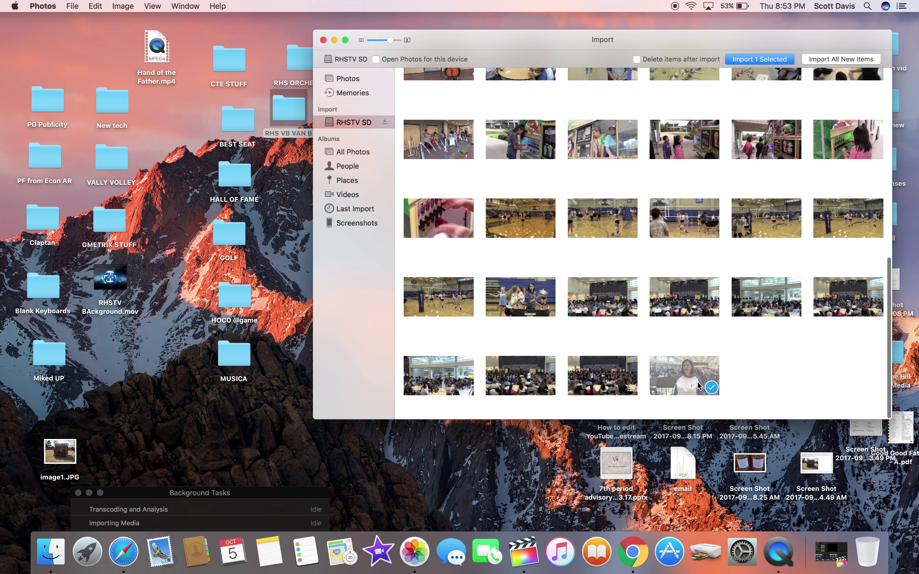
scroll(699, 386, "up", 5)
scroll(698, 385, "up", 3)
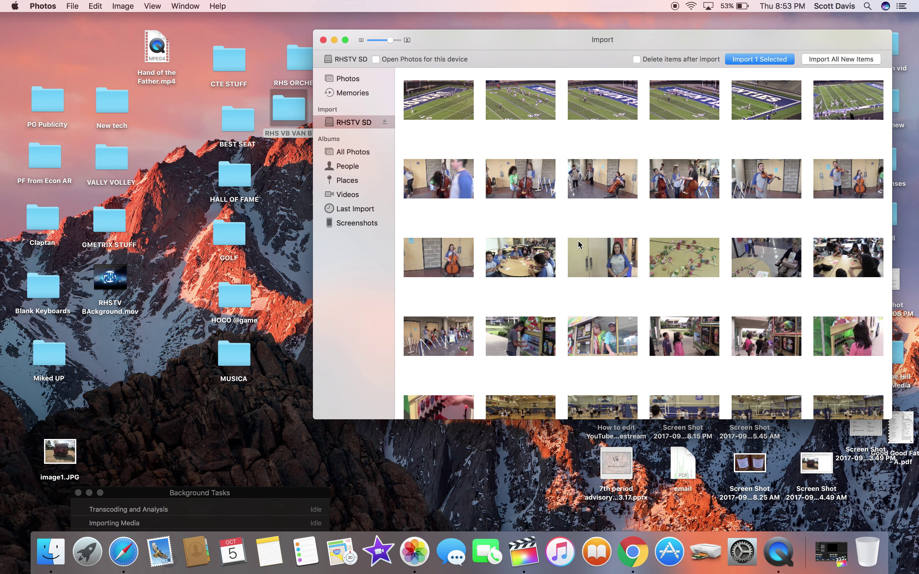
left_click(446, 187, "shift")
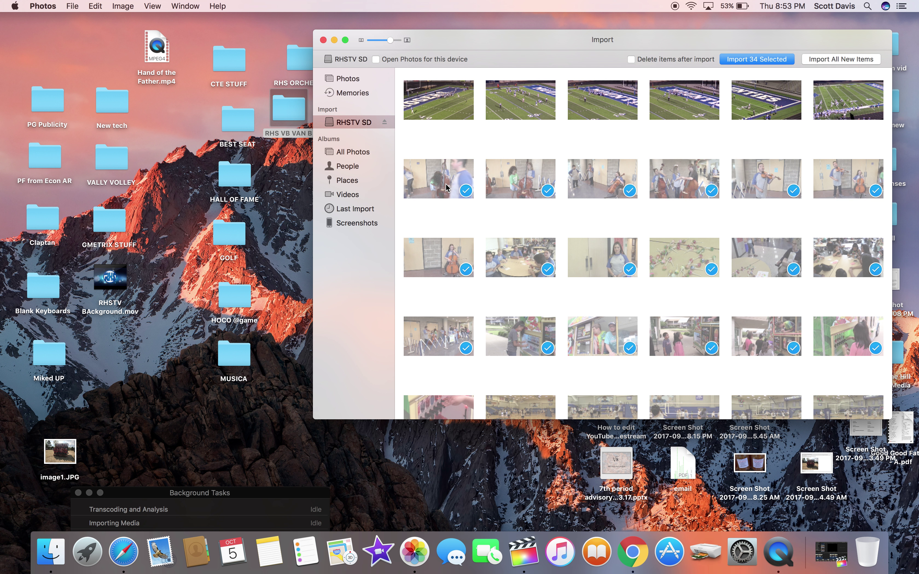
left_click(757, 60)
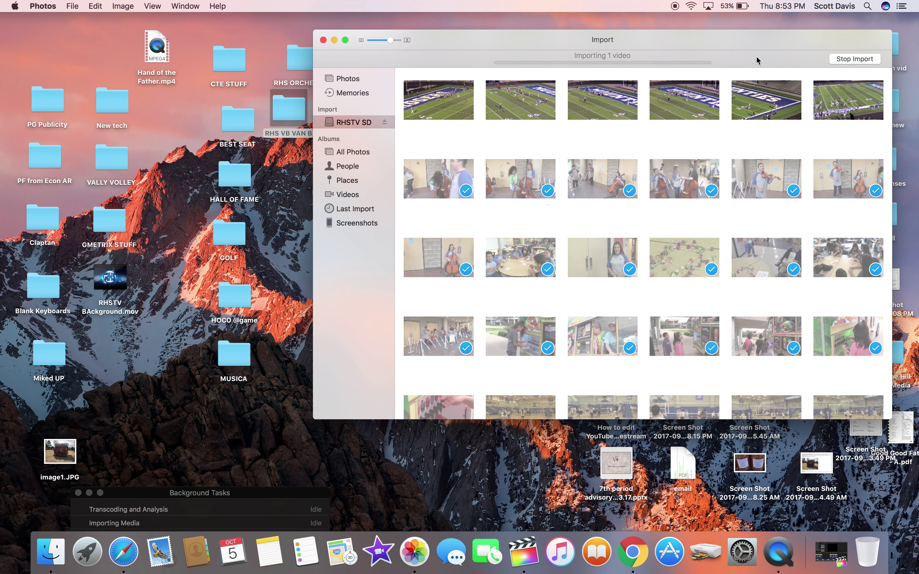
Shift the import window aside, check the storage of the Mac and the RHSTV SD card in About This Mac, and close it.
left_click_drag(725, 39, 594, 44)
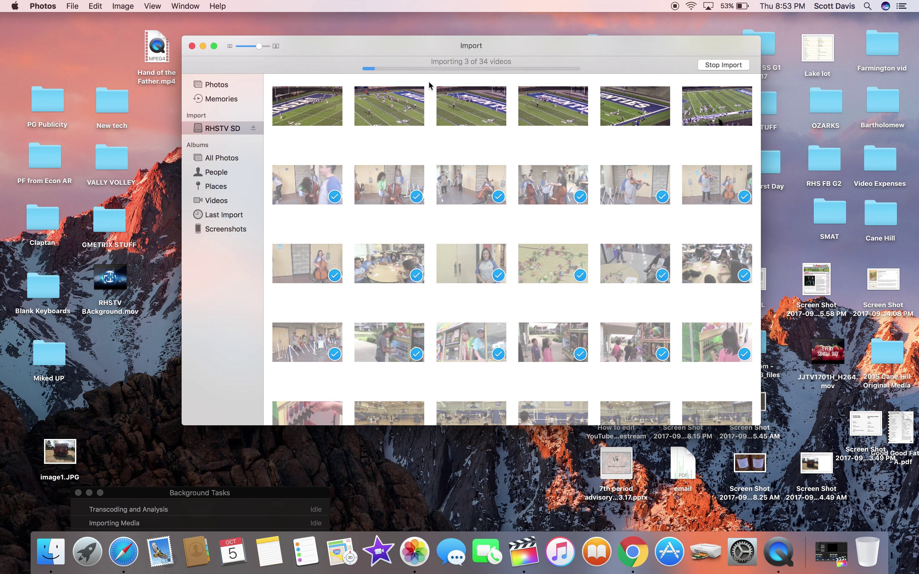
left_click(17, 7)
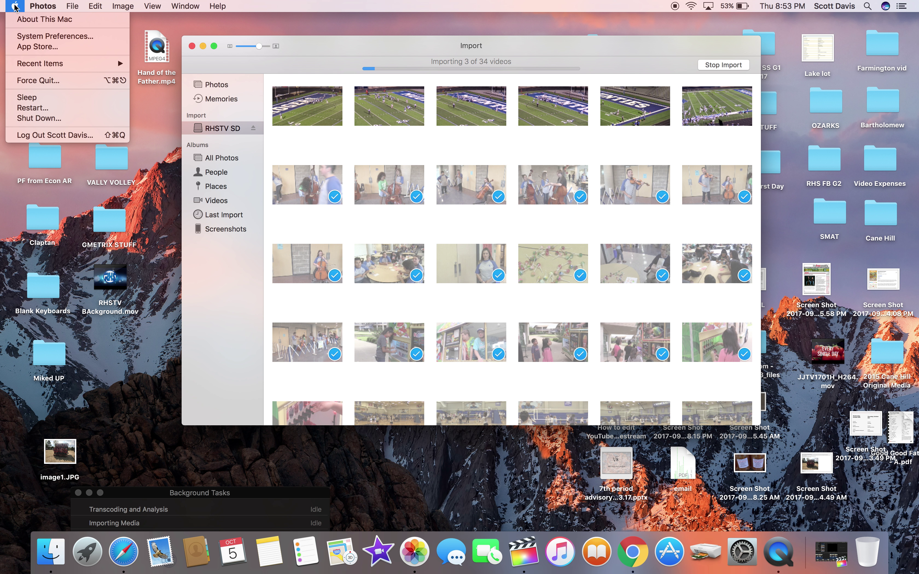
left_click(26, 23)
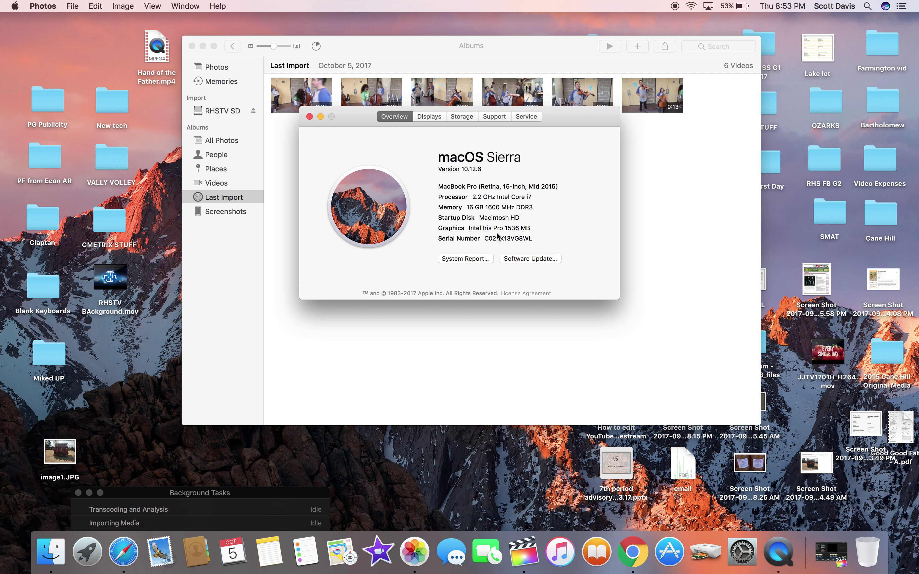
left_click(462, 116)
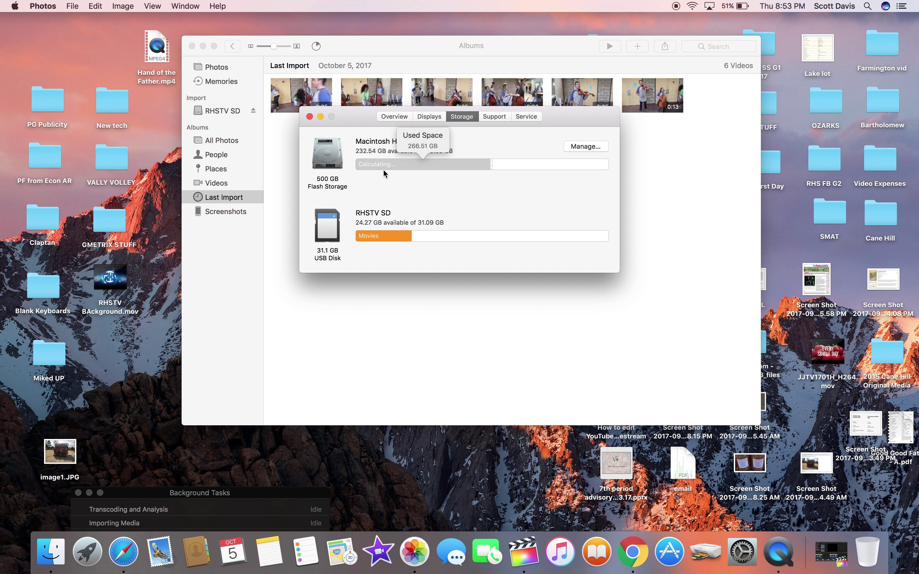
left_click(309, 117)
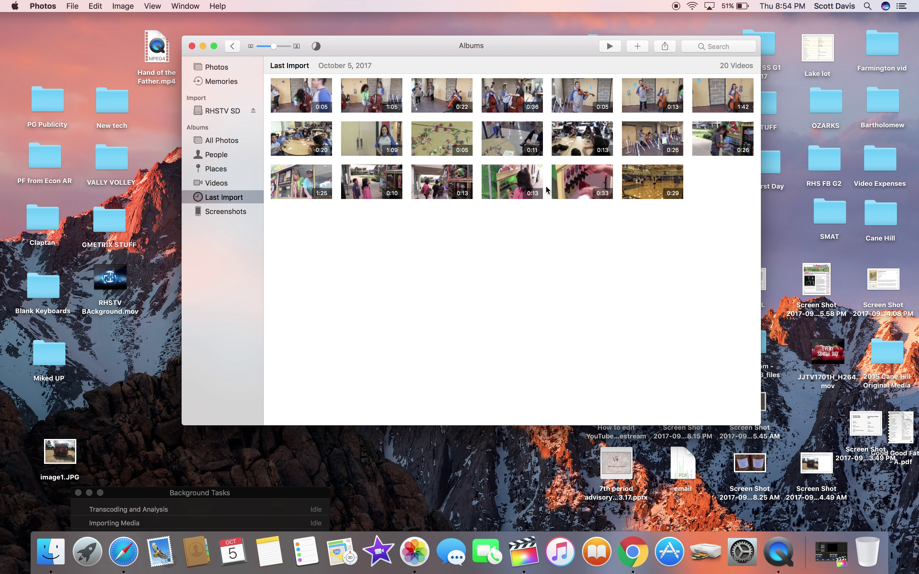
Uncover the RHS VB VAN B desktop folder and copy the imported volleyball clips into it, from the 0:29 gym clip through the 0:09 clip.
left_click_drag(403, 53, 496, 52)
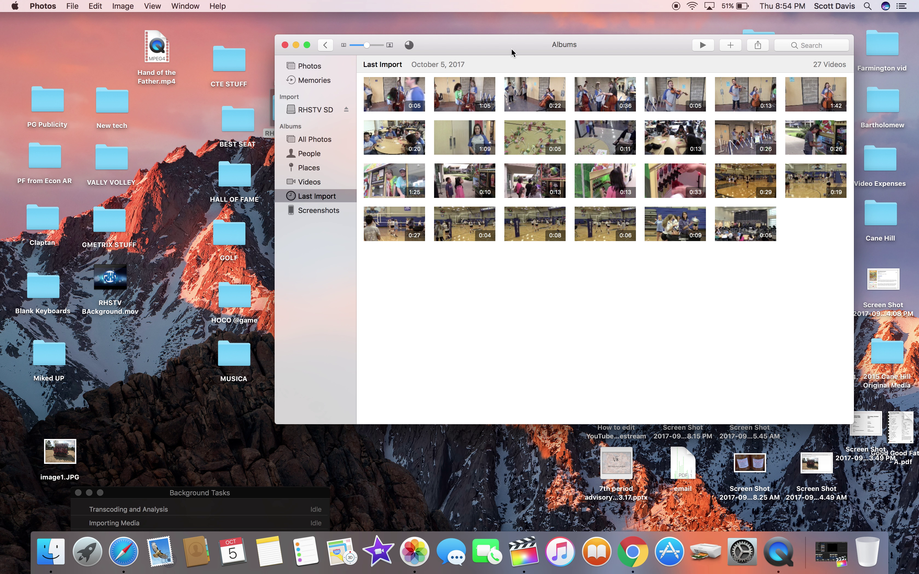
left_click_drag(512, 52, 579, 52)
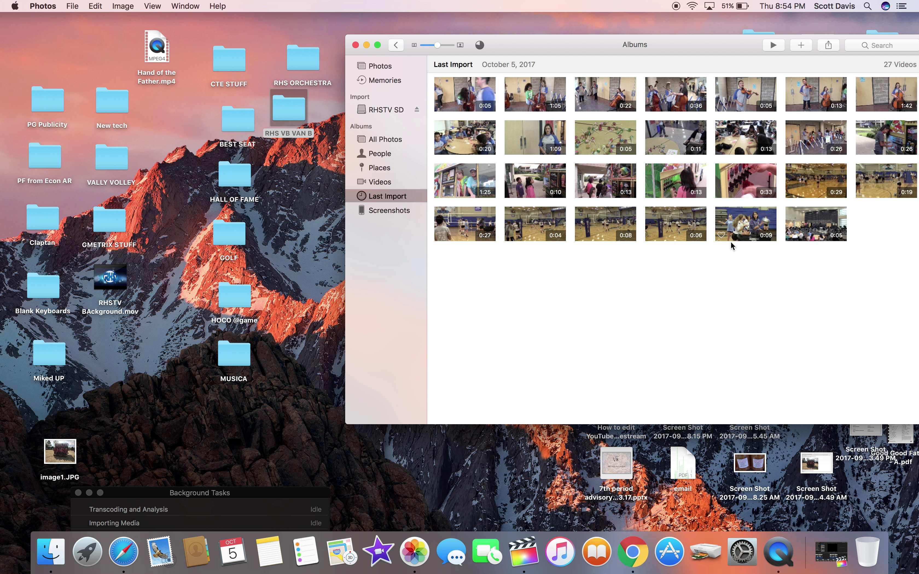
left_click(809, 179)
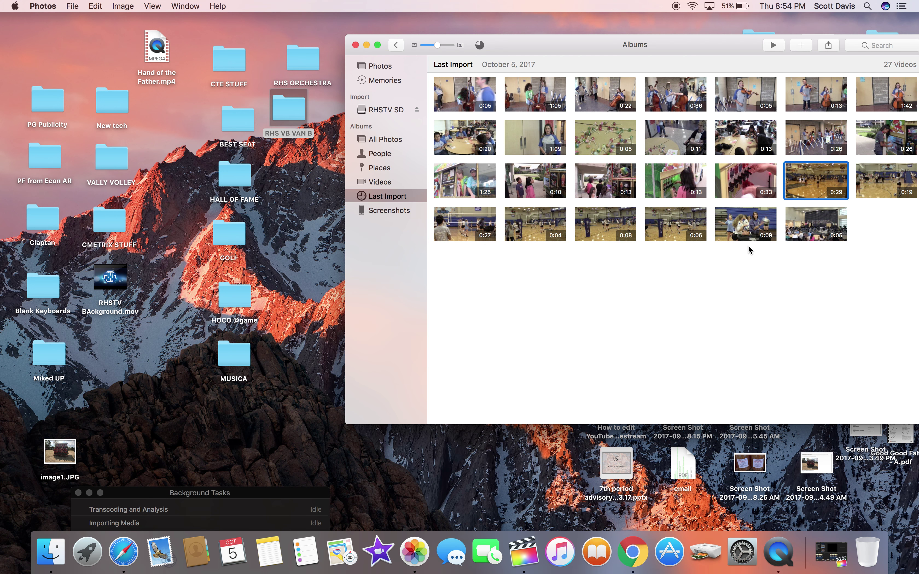
left_click(754, 234, "shift")
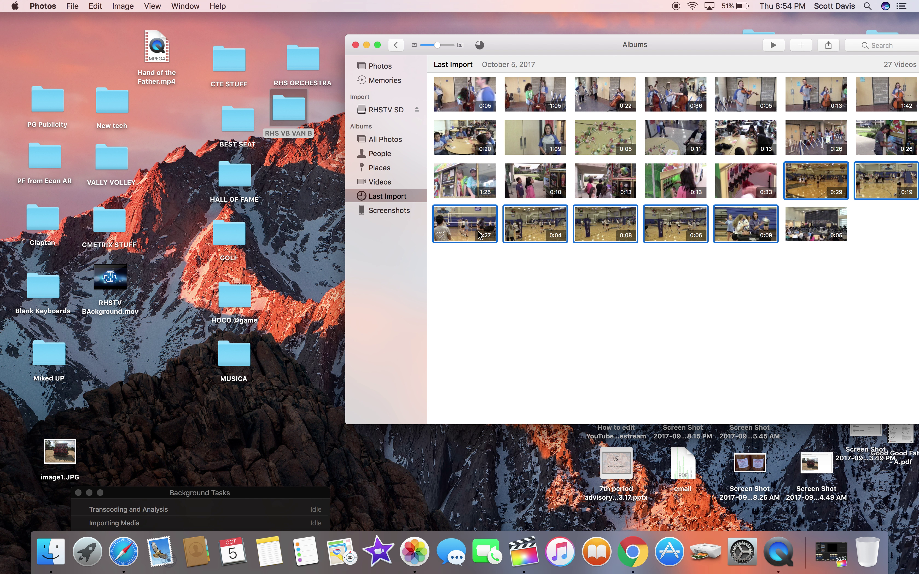
left_click_drag(475, 234, 288, 113)
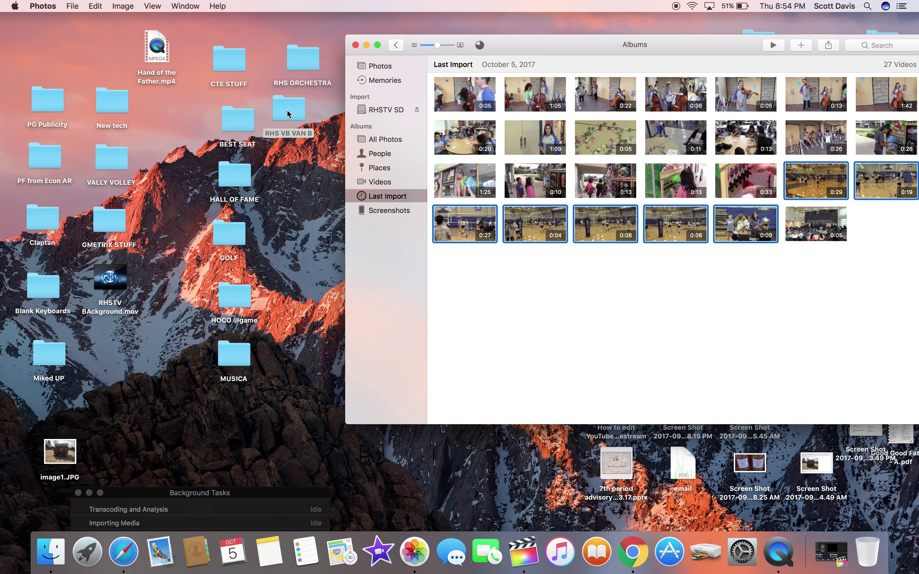
Open the RHS VB VAN B desktop folder, check the copied volleyball clips and close its window.
left_click(288, 113)
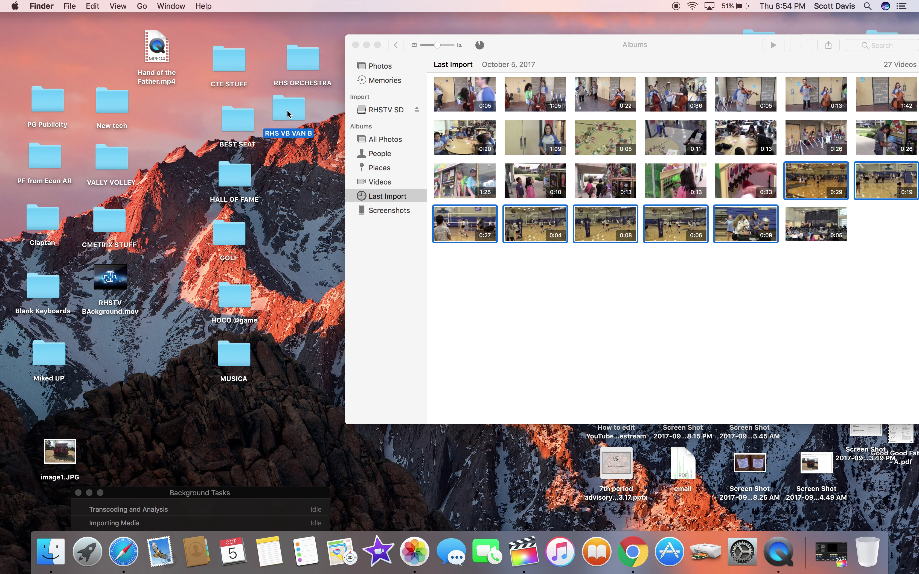
double_click(288, 113)
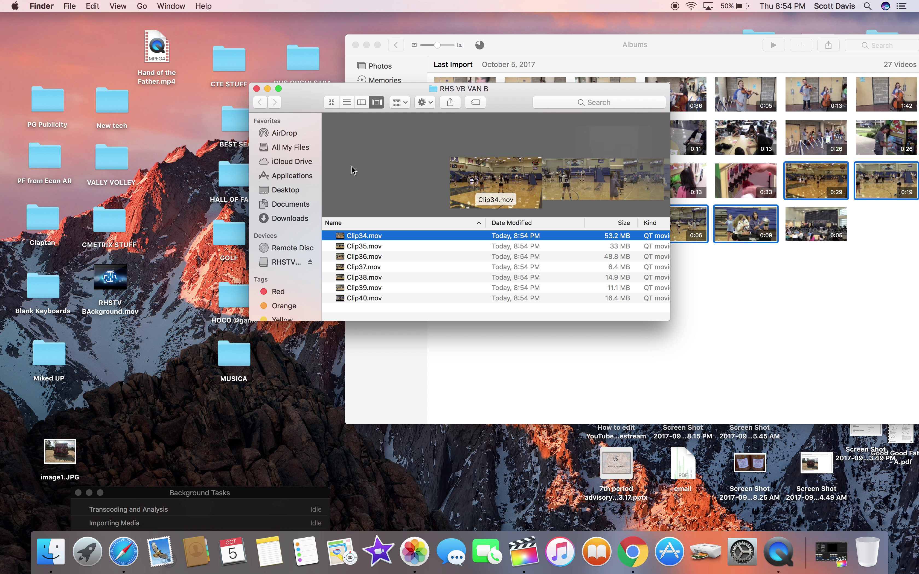
left_click(256, 89)
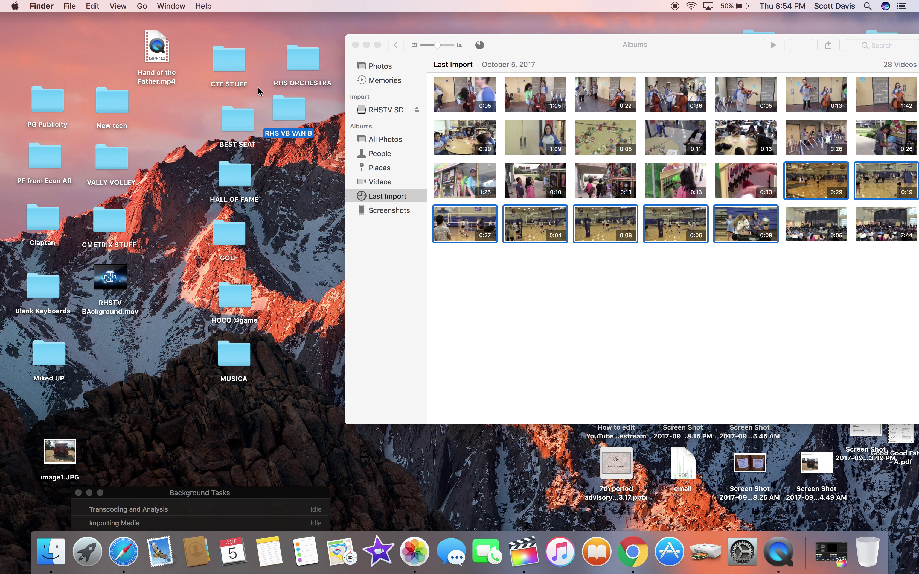
Copy the clips from the first 0:05 orchestra clip through the 0:33 clip before the volleyball footage into the RHS ORCHESTRA desktop folder.
left_click(665, 57)
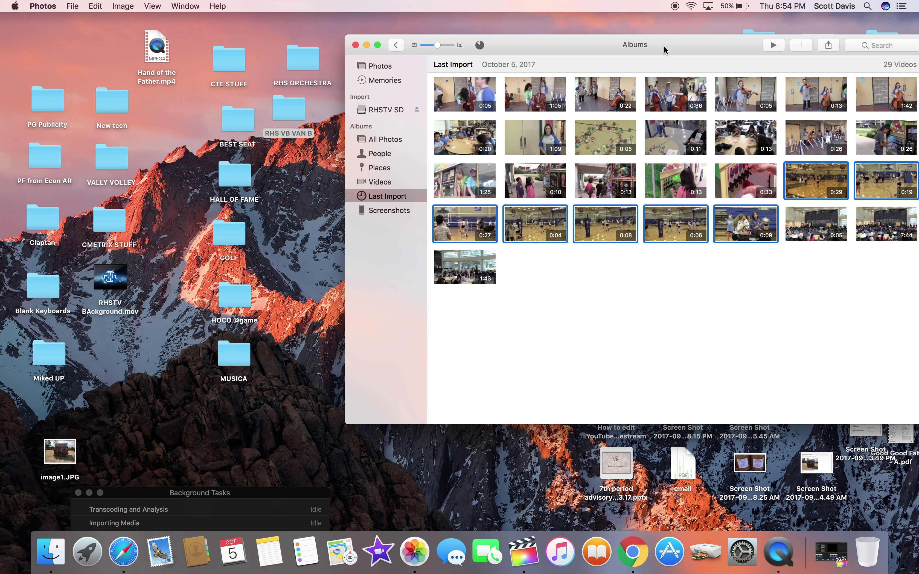
left_click_drag(682, 52, 569, 66)
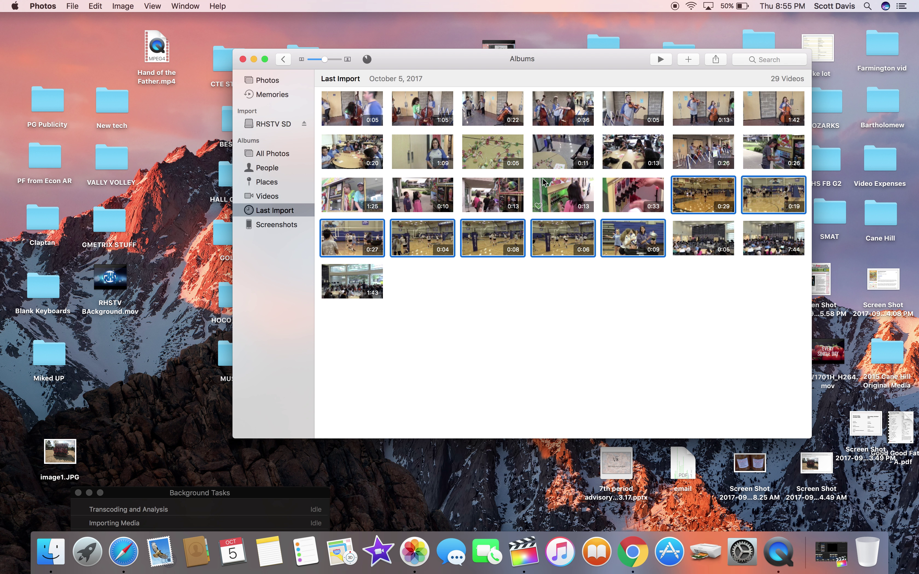
left_click(356, 115)
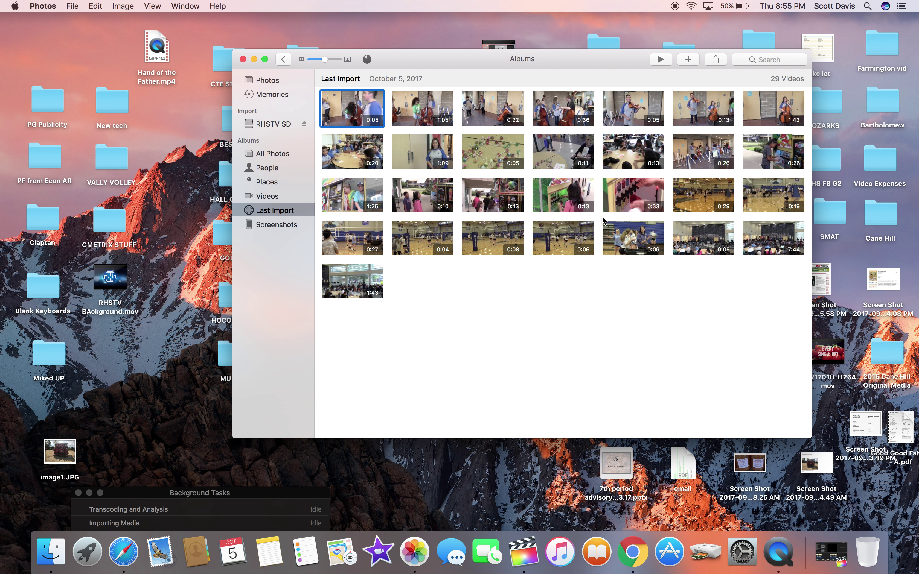
left_click(632, 204, "shift")
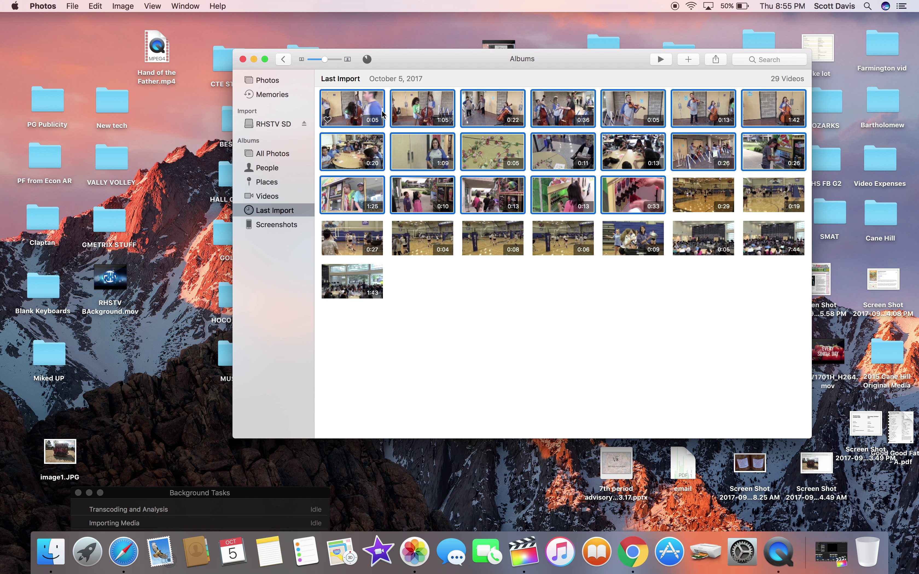
left_click_drag(404, 61, 508, 63)
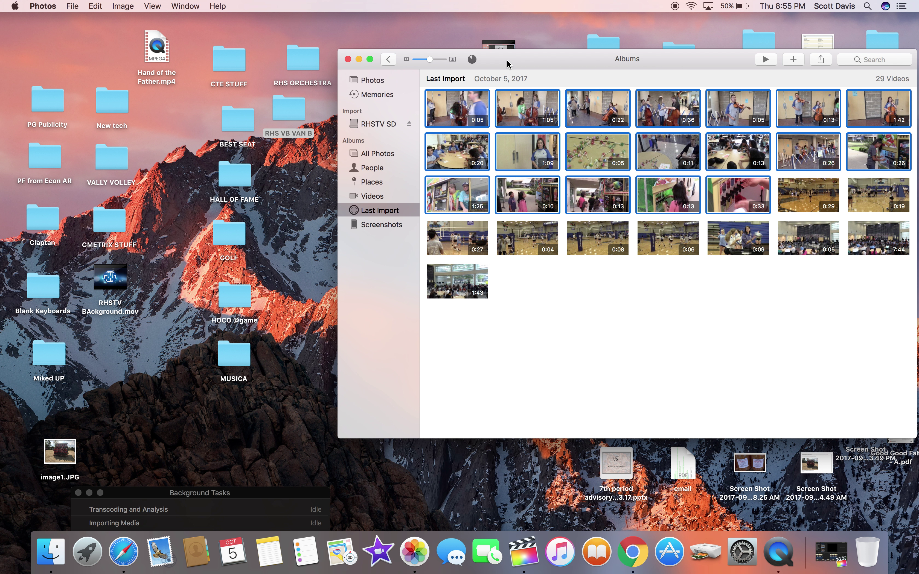
left_click_drag(450, 163, 302, 67)
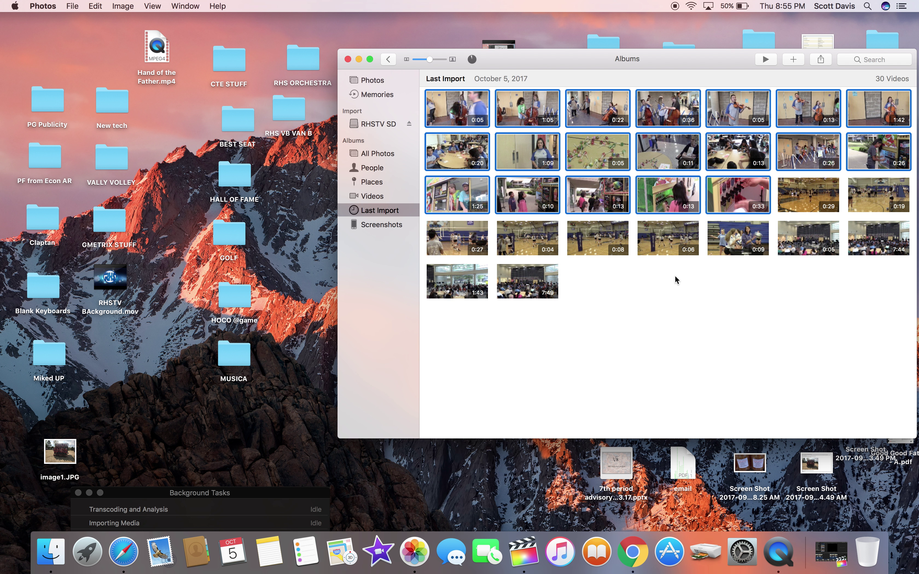
Select the 0:05 audience clip after the volleyball footage, raise the Photos window and align the RHS VB VAN B folder directly under RHS ORCHESTRA.
left_click(810, 238)
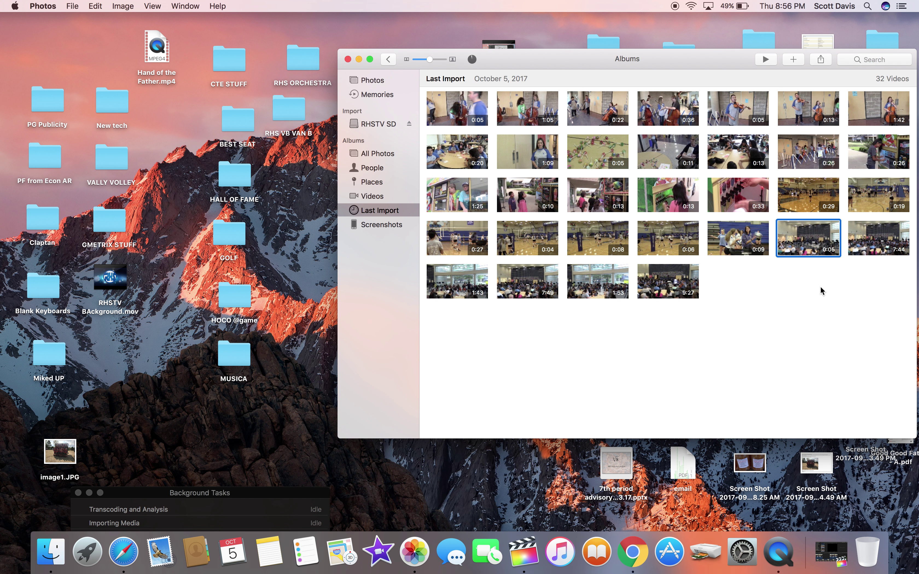
left_click_drag(681, 58, 682, 38)
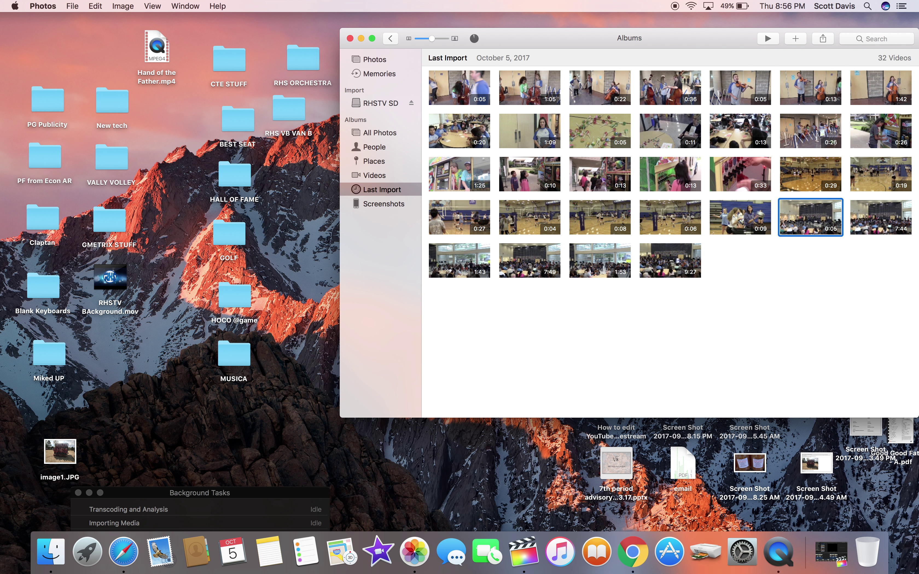
left_click_drag(293, 110, 308, 147)
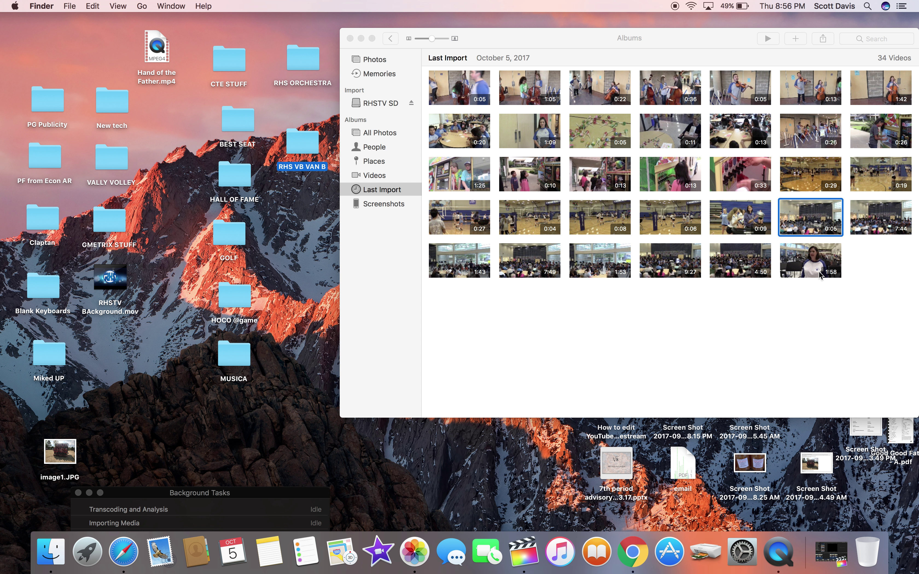
Copy the clips from the 0:05 audience clip through the final 1:58 clip into the RHS ORCHESTRA desktop folder and open that folder.
left_click(806, 271)
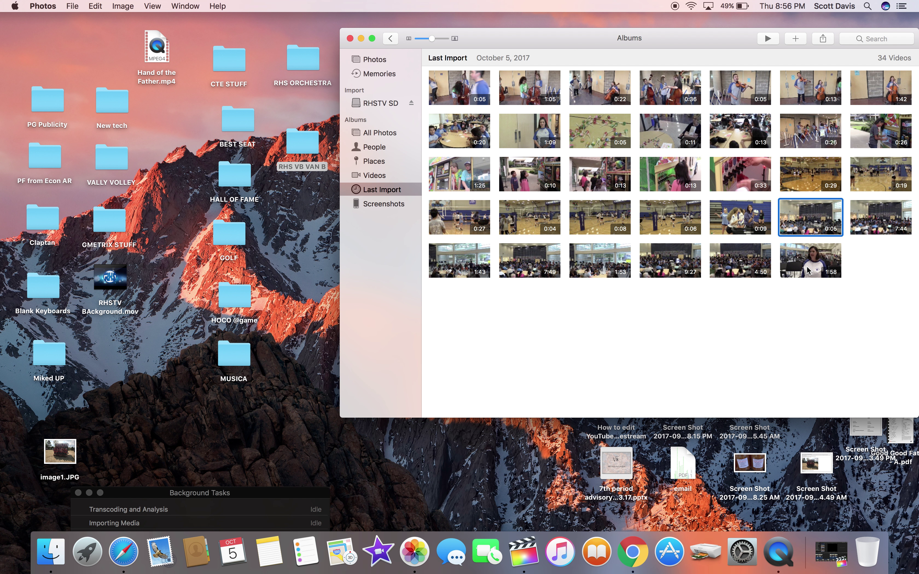
left_click(814, 266, "shift")
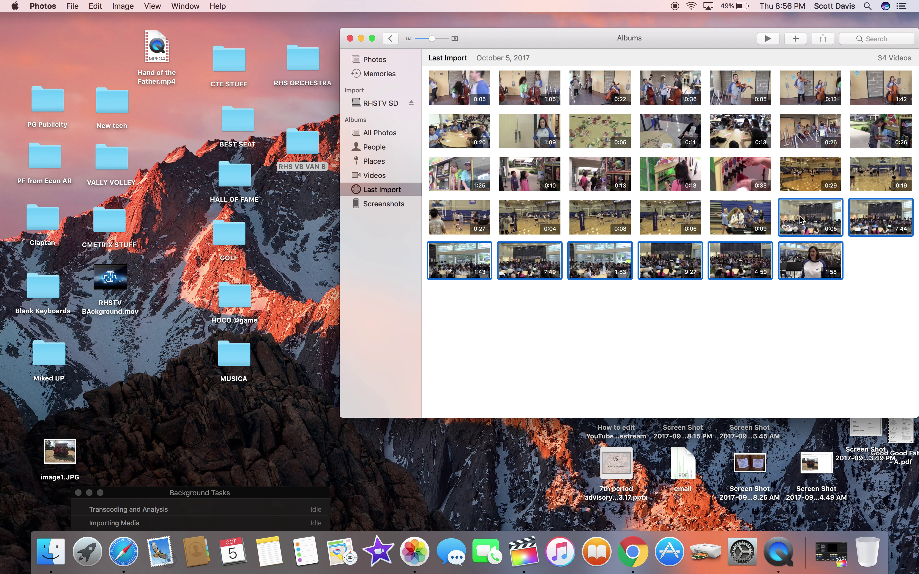
left_click_drag(816, 213, 299, 58)
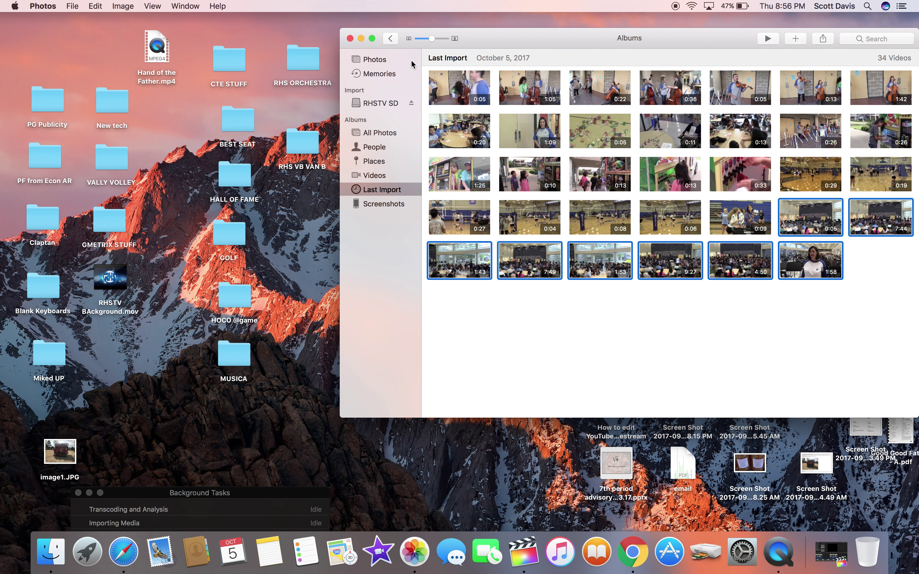
left_click(301, 67)
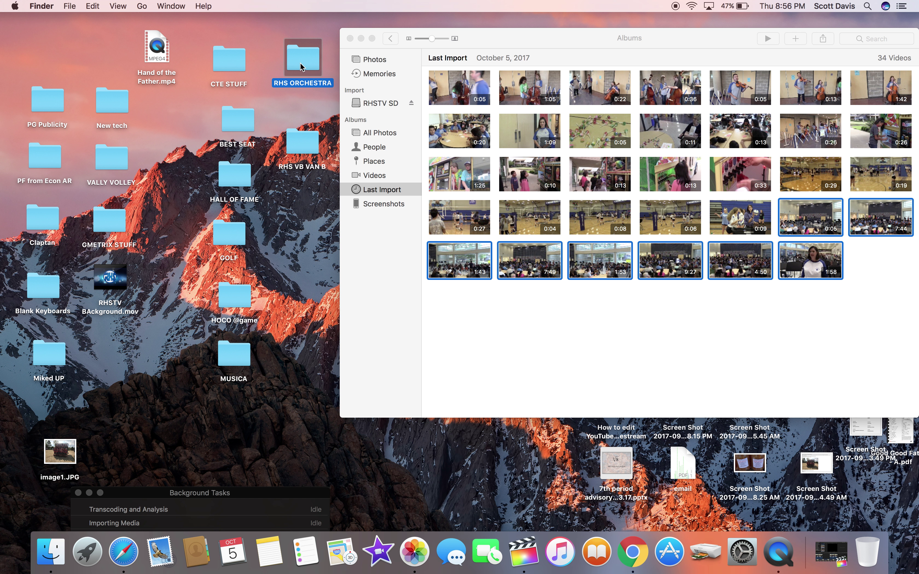
double_click(300, 66)
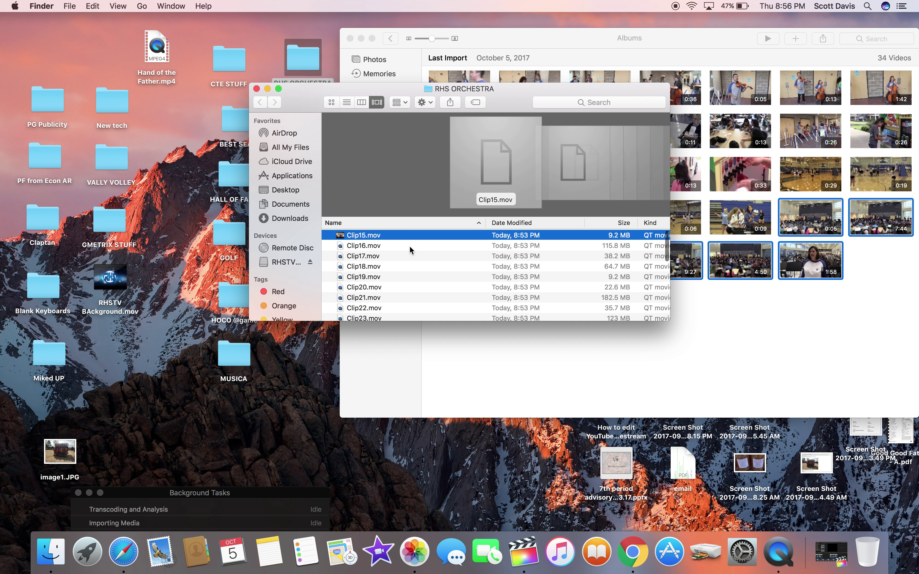
Check the copied clips in the RHS ORCHESTRA folder through Clip48.mov and close the folder and Photos windows.
scroll(409, 246, "down", 10)
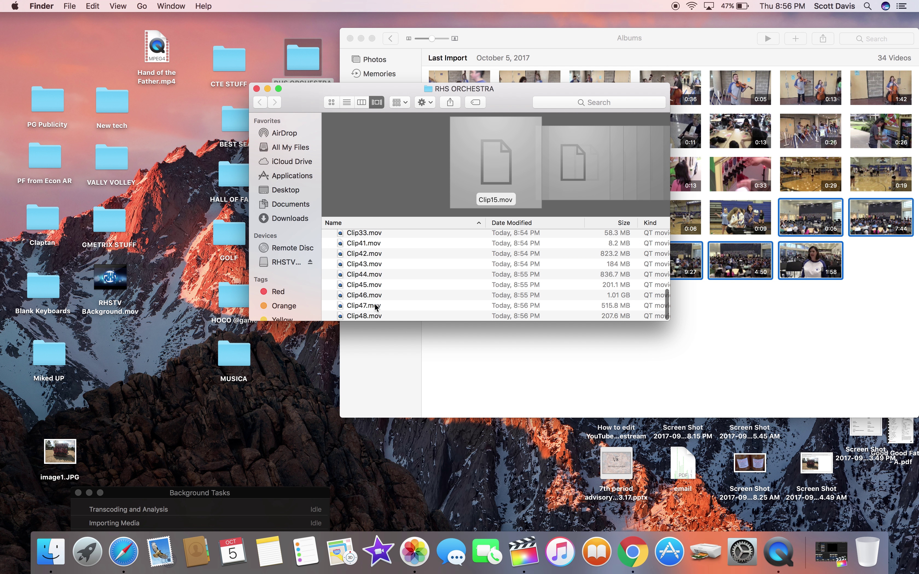
left_click(371, 317)
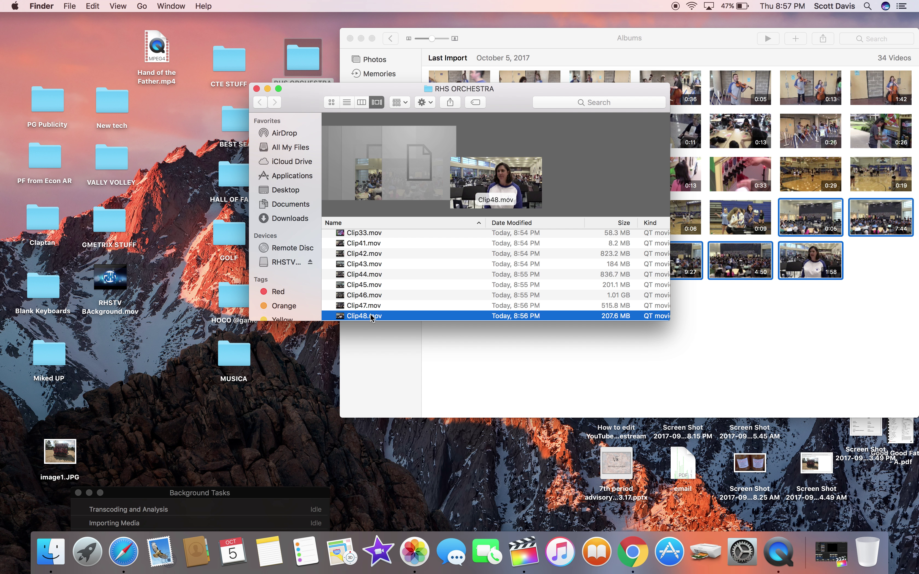
left_click(257, 90)
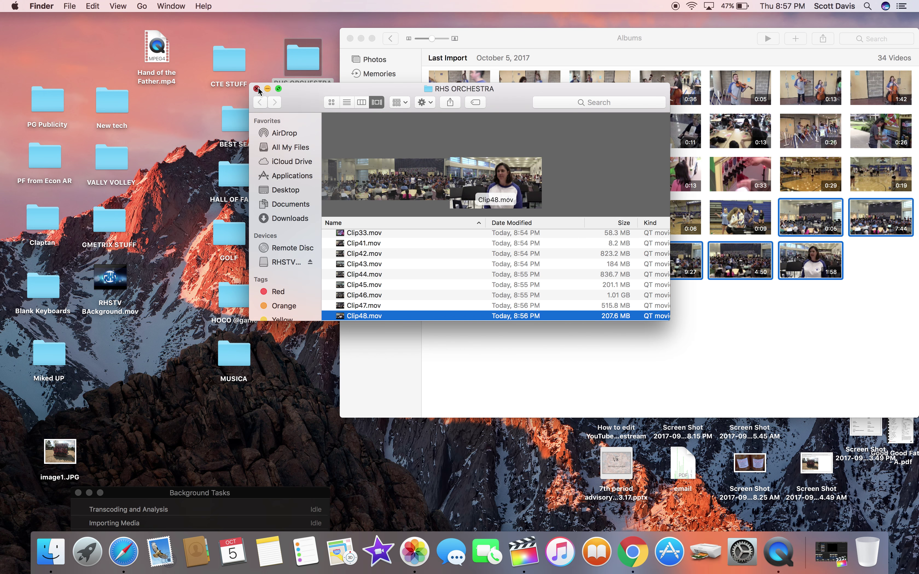
left_click(350, 38)
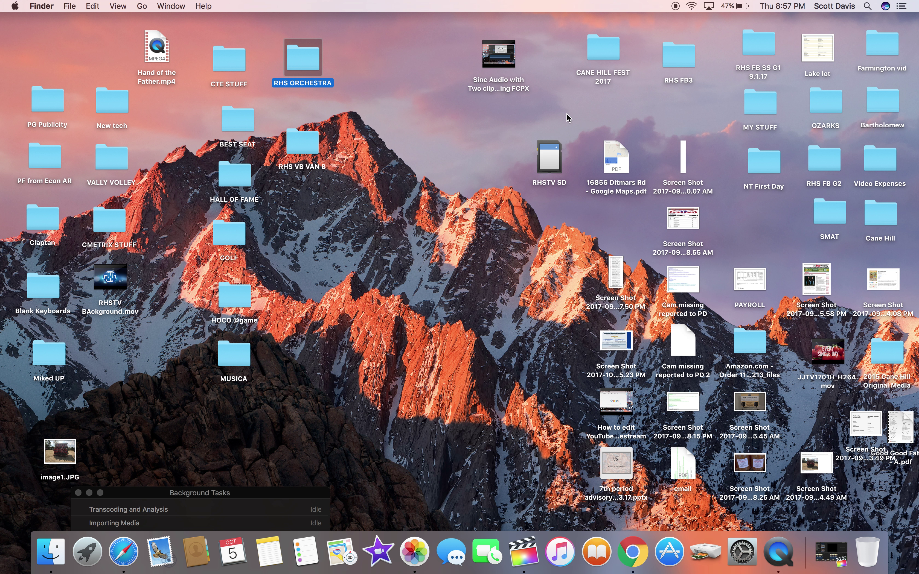
Eject the RHSTV SD card from the desktop.
right_click(545, 162)
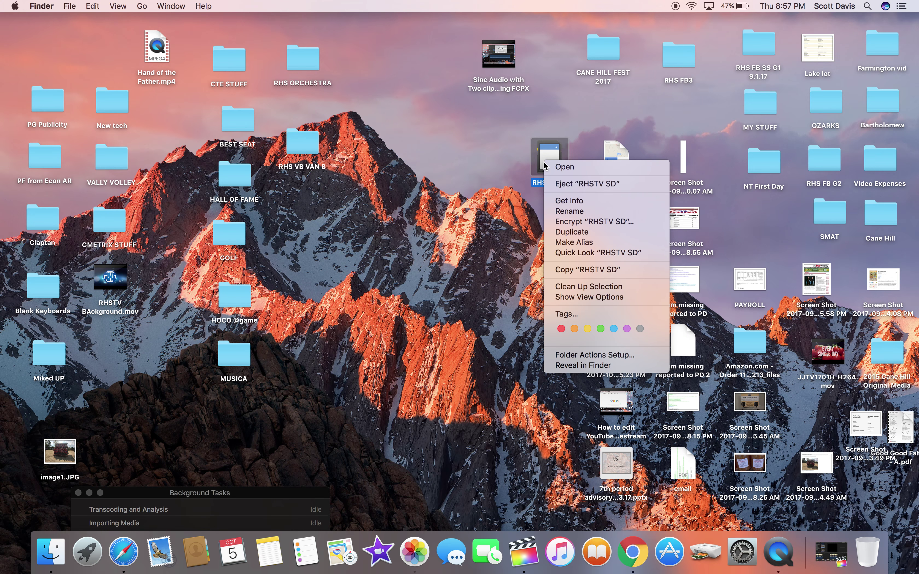
left_click(567, 185)
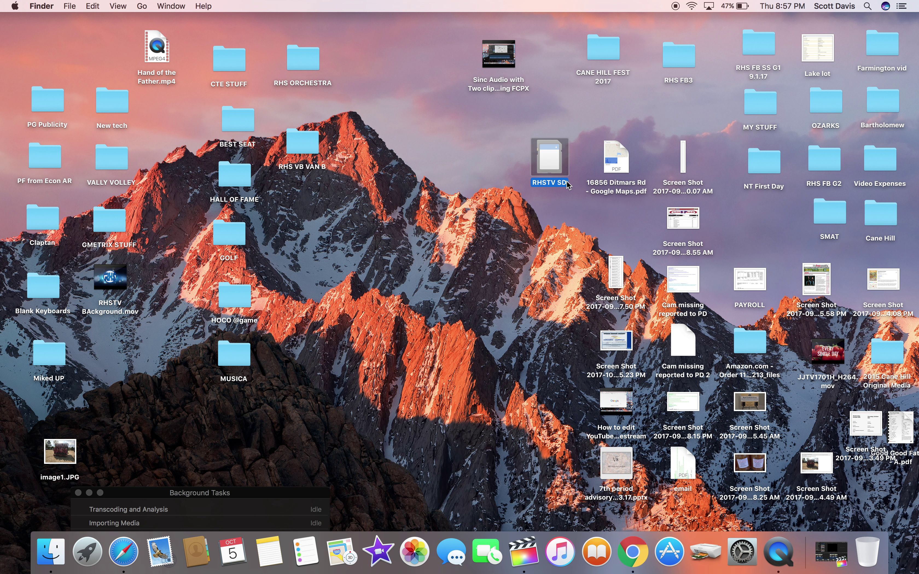
key("super+e")
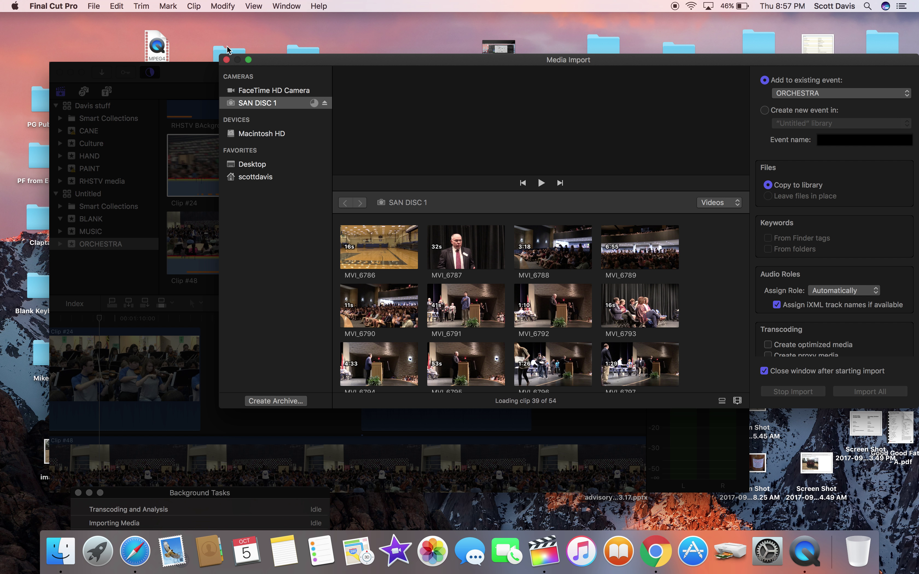
Clear the Media Import and Final Cut Pro windows off the desktop and shift RHS VB VAN B and RHS ORCHESTRA away from the BEST SEAT column.
left_click(227, 60)
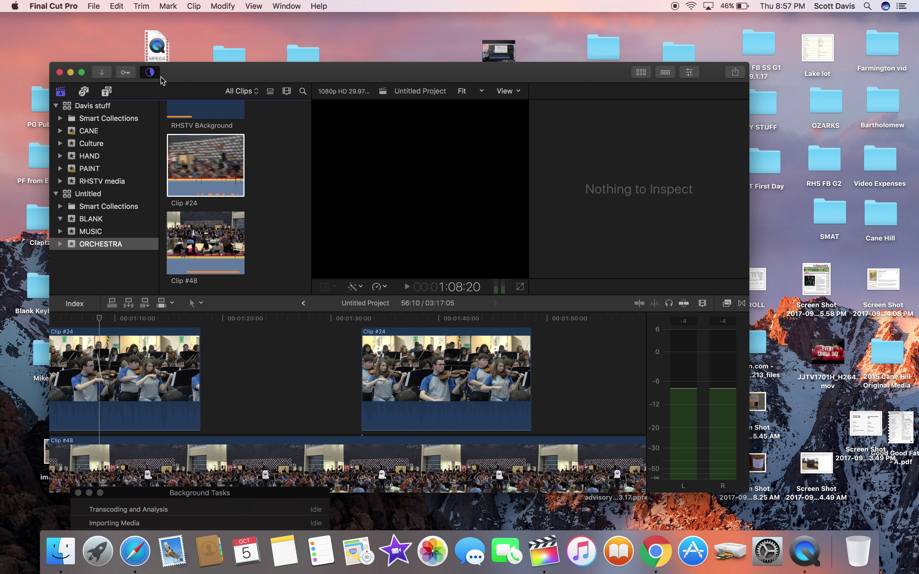
left_click(70, 73)
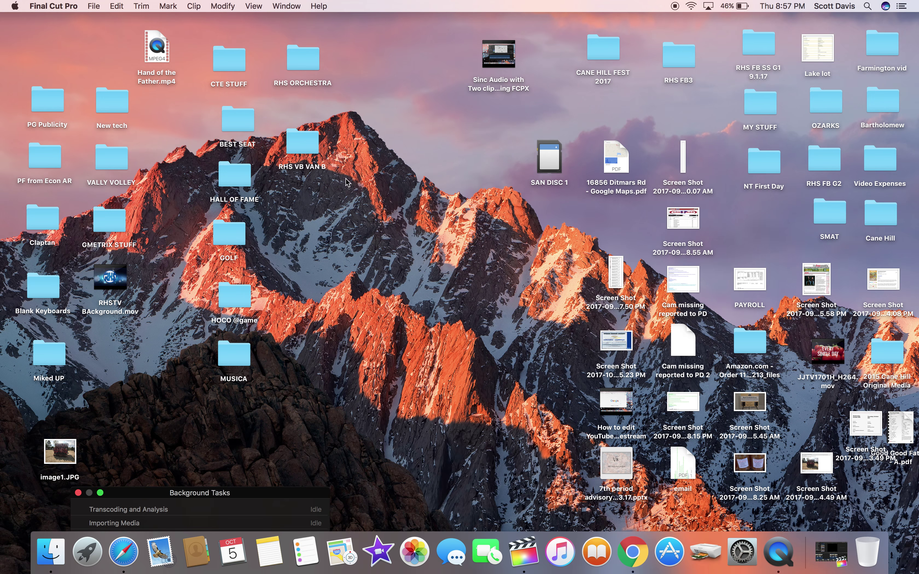
left_click_drag(307, 138, 334, 133)
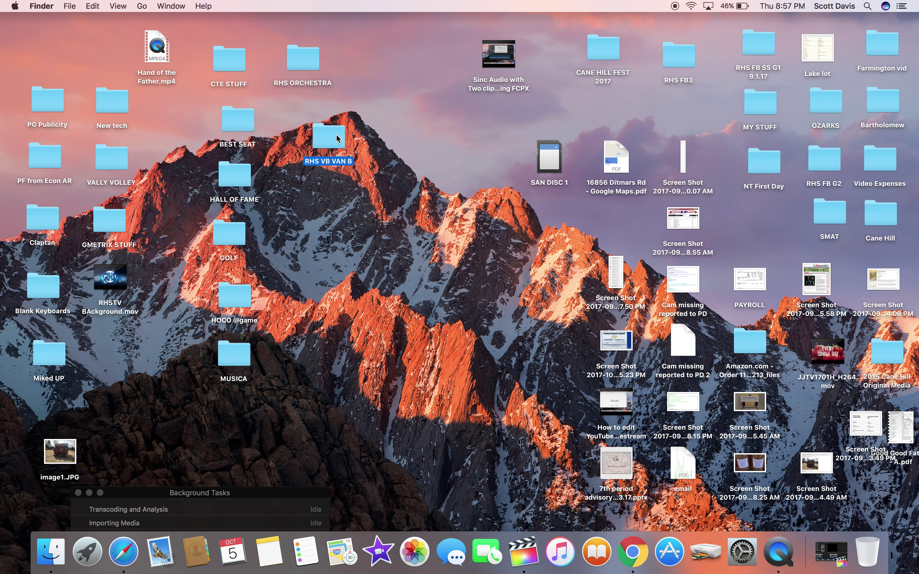
left_click_drag(306, 64, 334, 68)
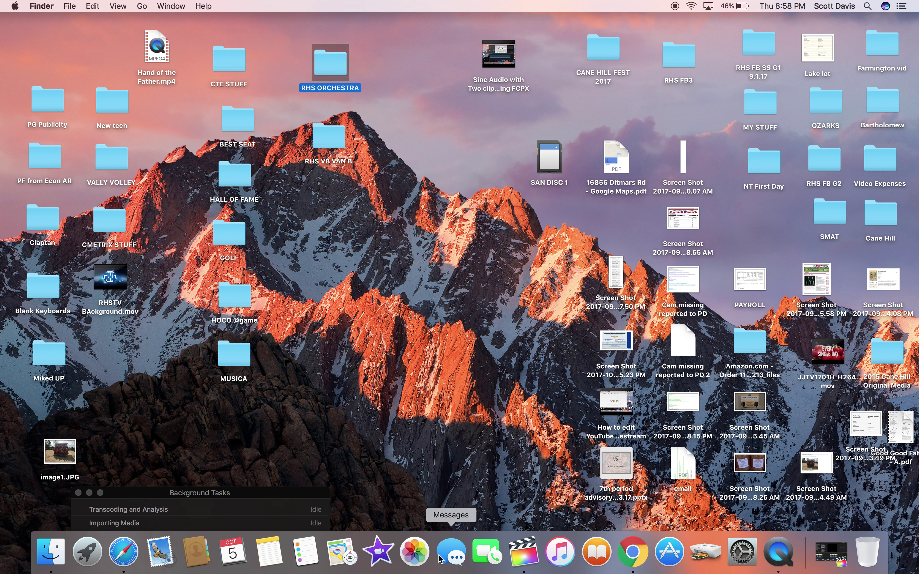
Switch to Photos, look through the new videos on SAN DISC 1 down to the orchestra clips and minimize the window.
left_click(414, 553)
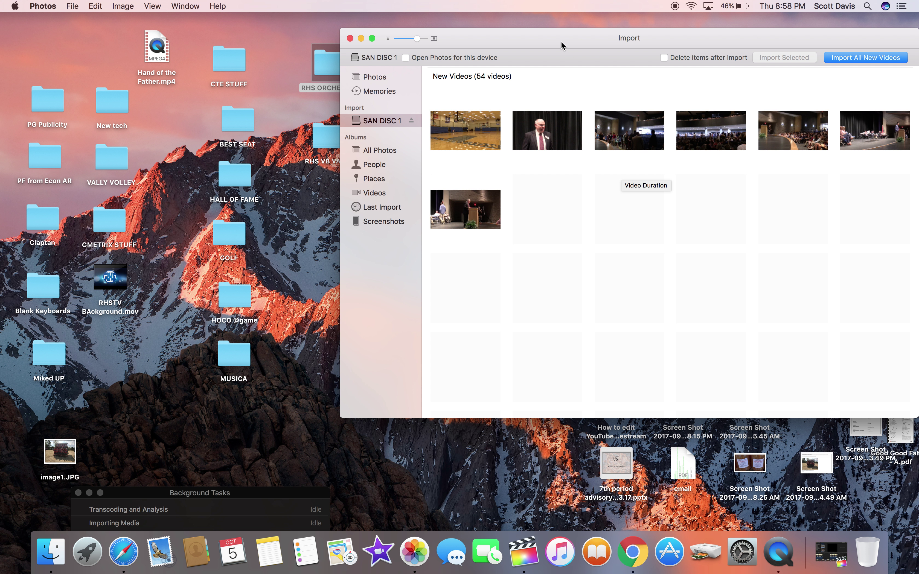
scroll(553, 127, "down", 15)
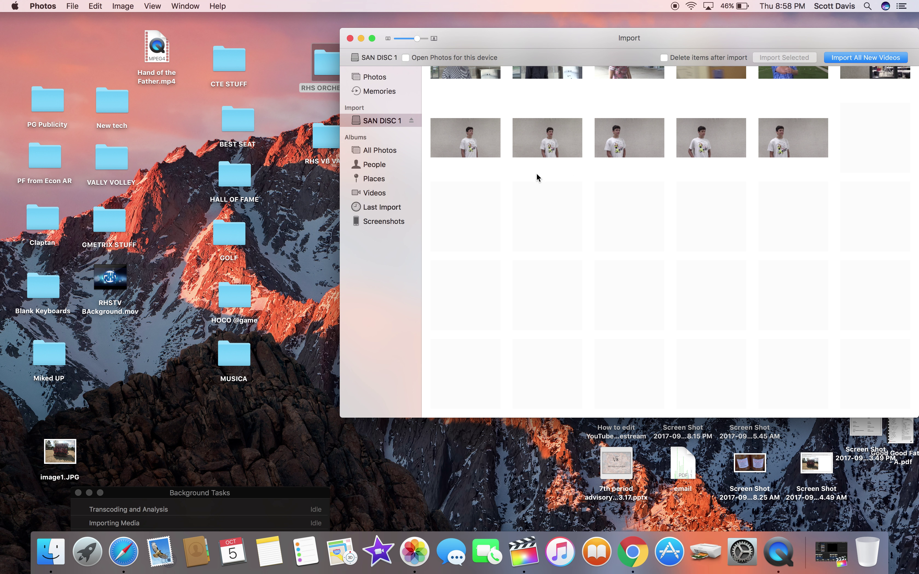
scroll(595, 186, "up", 3)
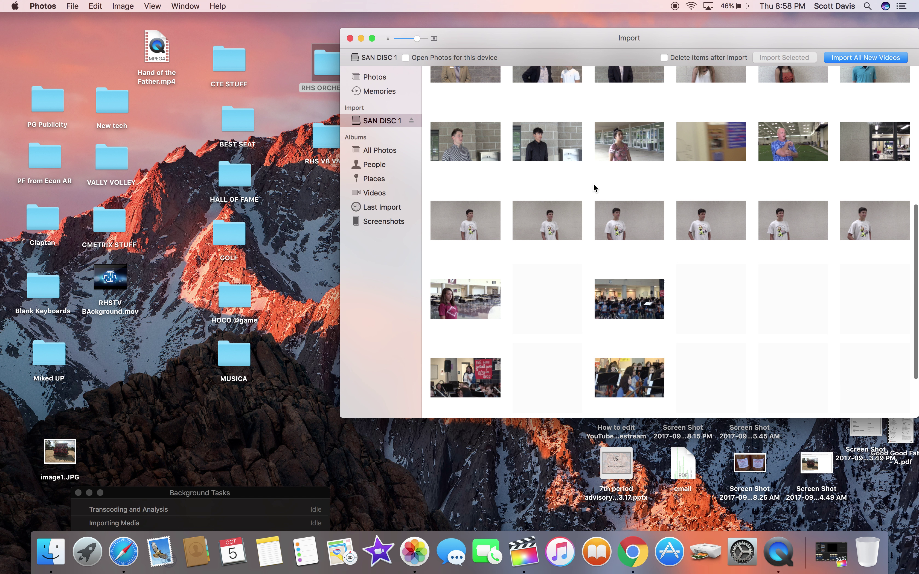
scroll(594, 186, "down", 3)
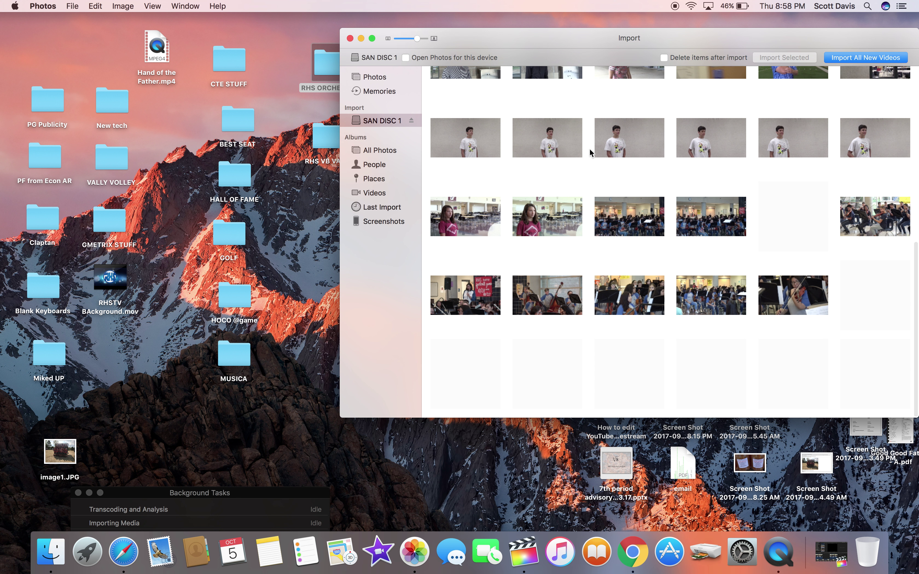
left_click(360, 39)
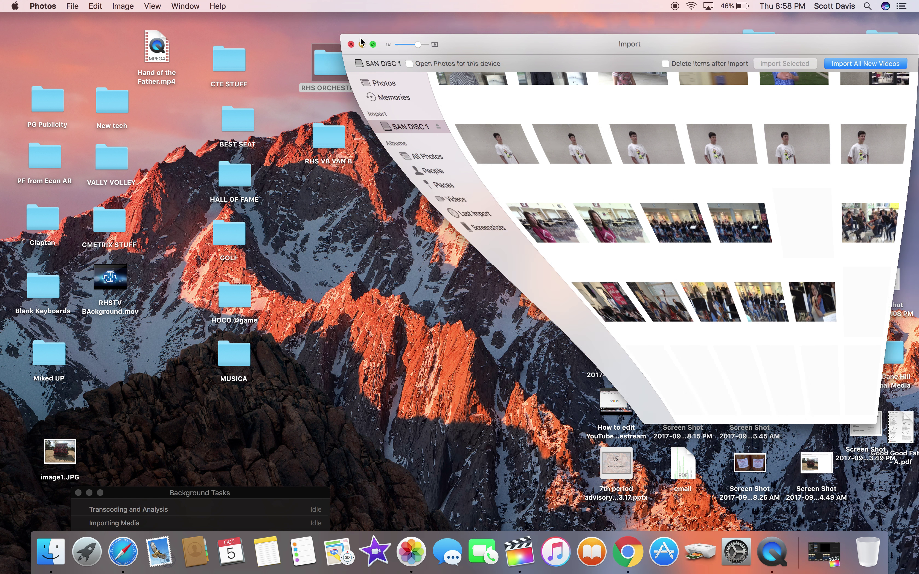
Open SAN DISC 1 from the desktop, enlarge its window and expand the DCIM and PRIVATE folders.
right_click(549, 168)
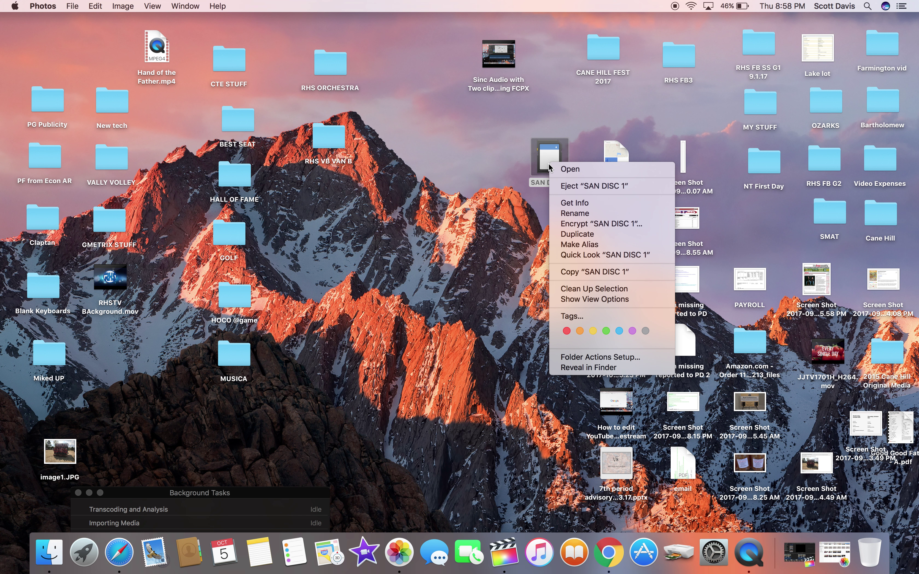
left_click(562, 172)
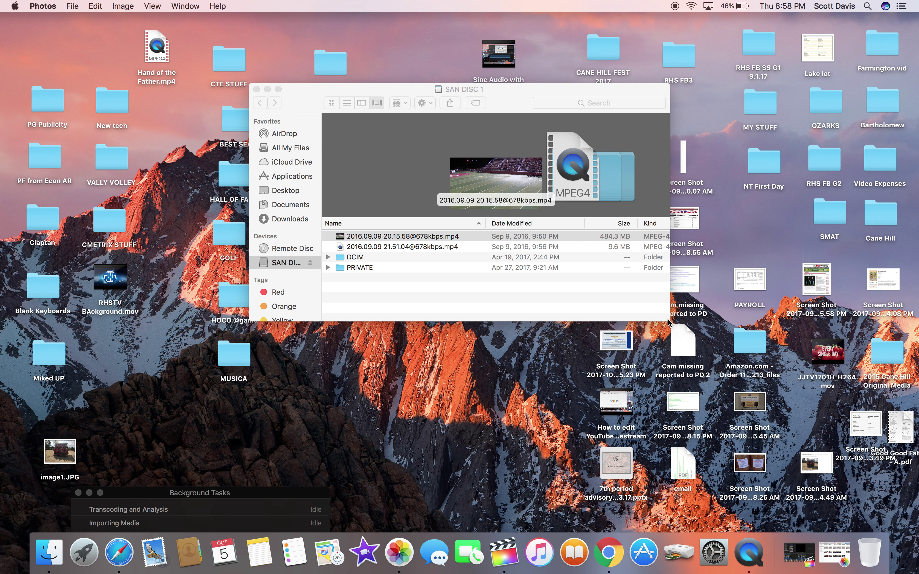
left_click_drag(669, 323, 656, 397)
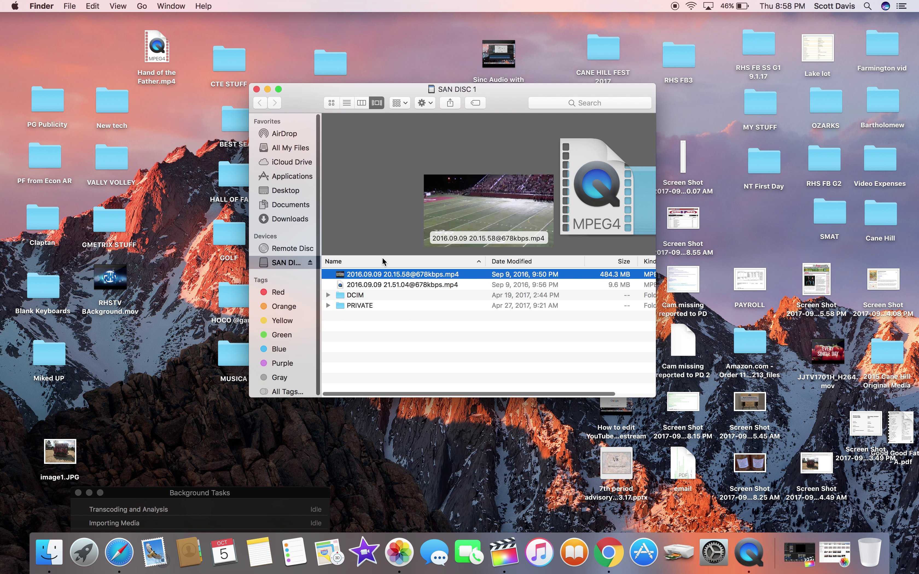
left_click(328, 295)
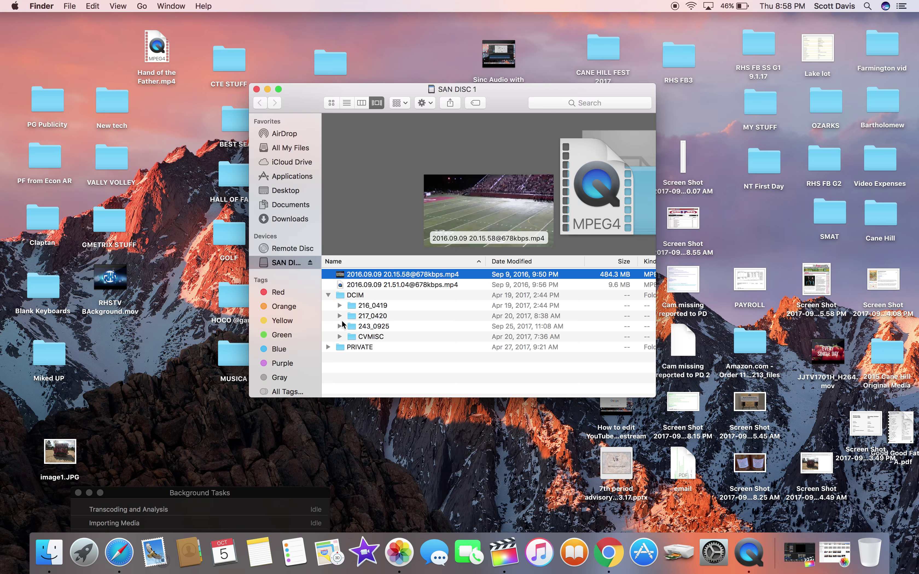
left_click(328, 347)
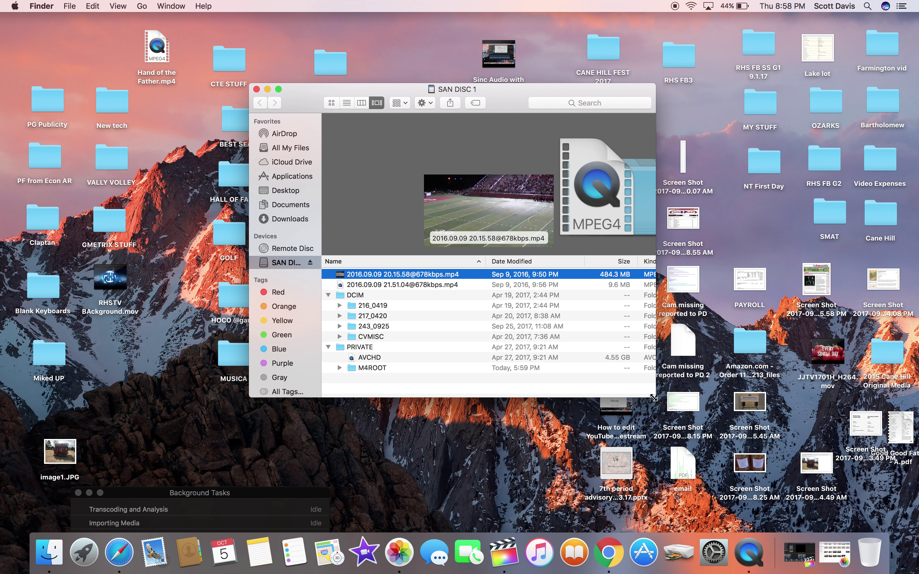
left_click_drag(655, 397, 726, 442)
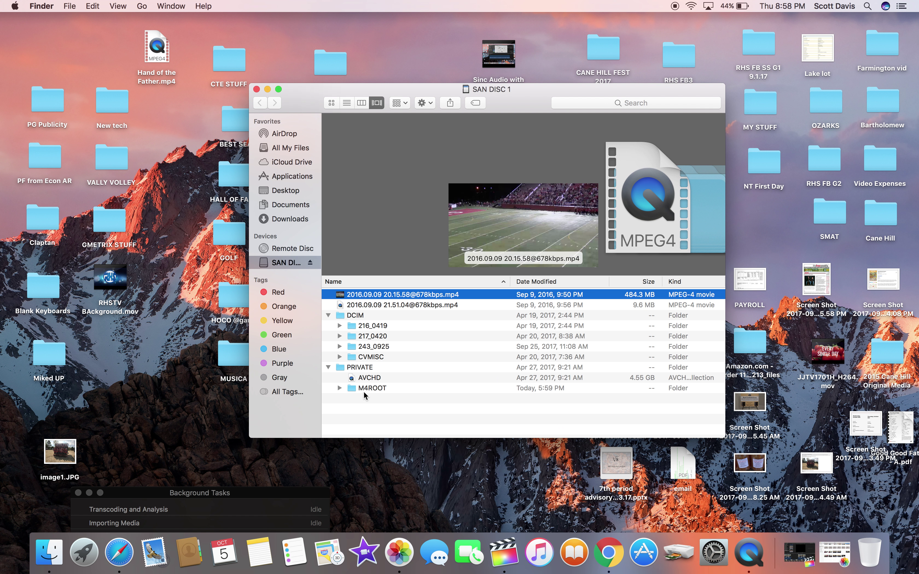
Expand M4ROOT, look inside its CLIP folder for clips and return to the SAN DISC 1 listing.
left_click(339, 388)
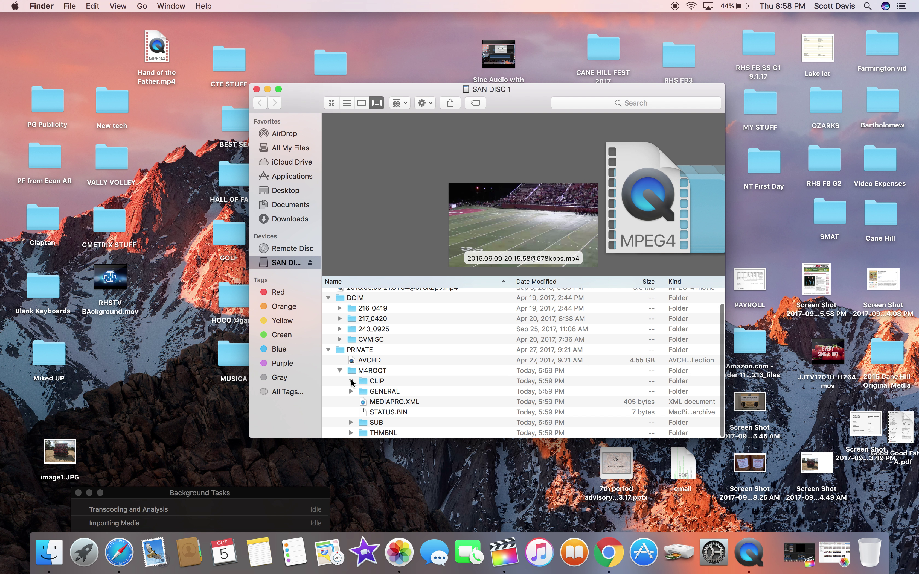
left_click(351, 381)
double_click(361, 381)
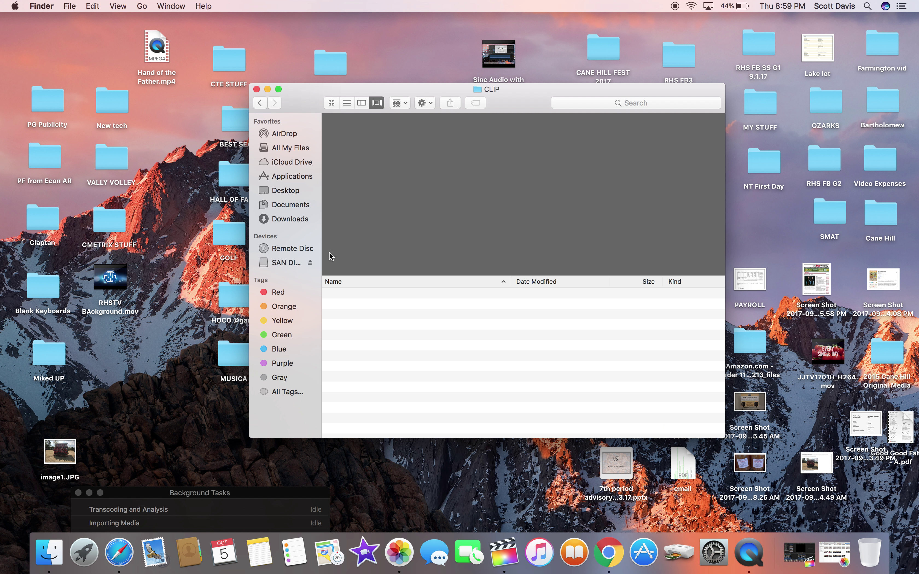
left_click(260, 103)
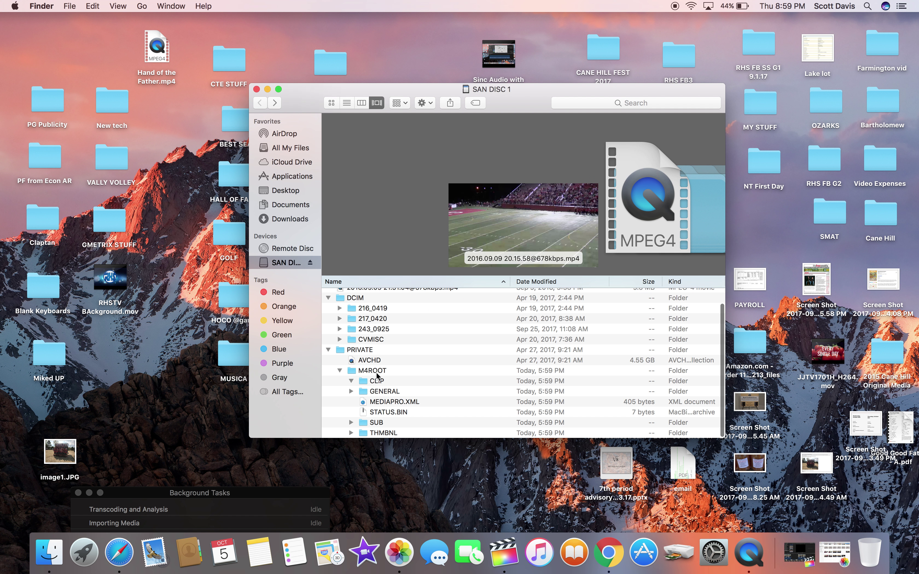
Show the package contents of AVCHD and of BDMV inside it, and expand the STREAM folder.
left_click(358, 362)
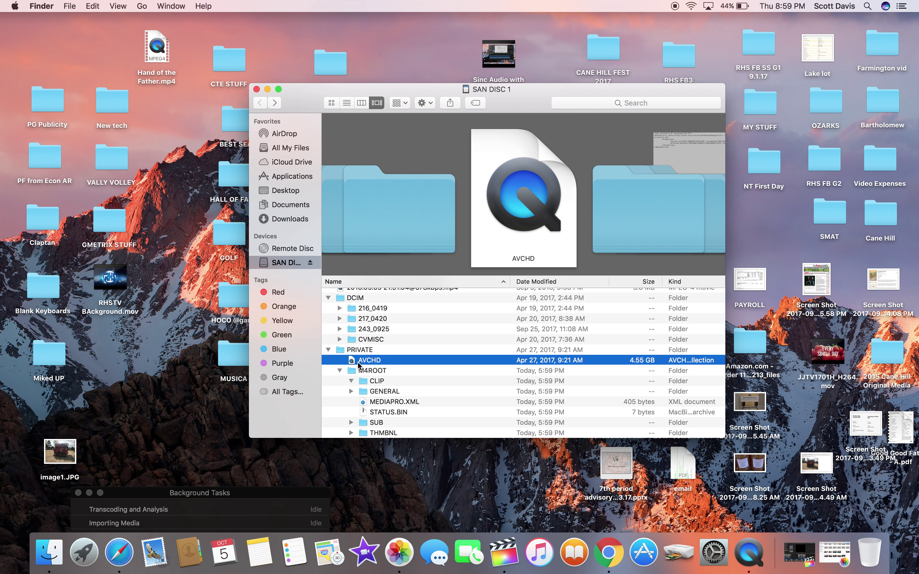
right_click(358, 364)
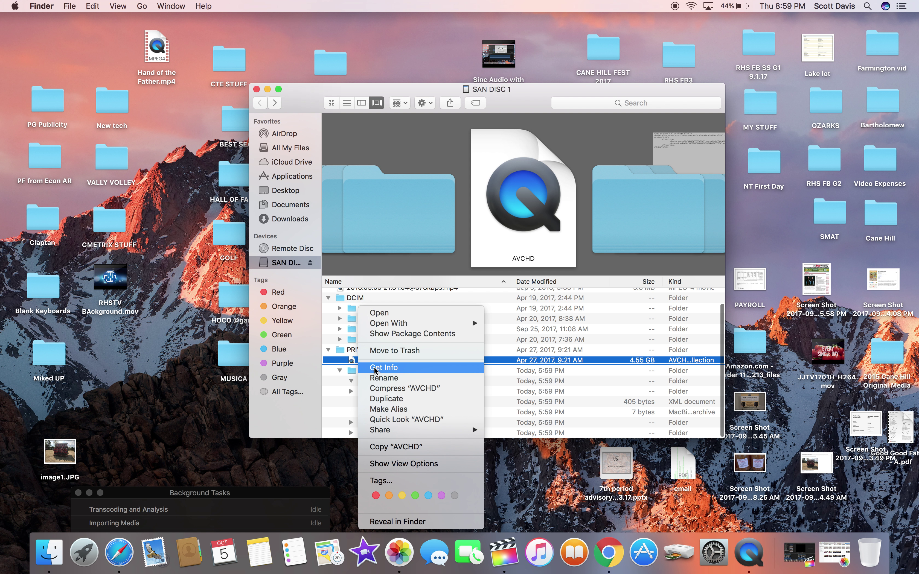
left_click(379, 333)
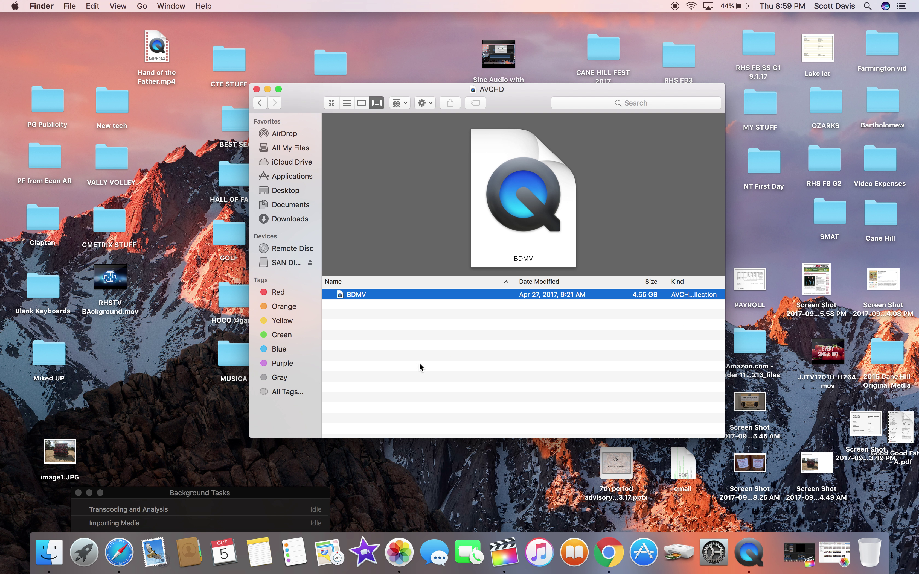
right_click(346, 292)
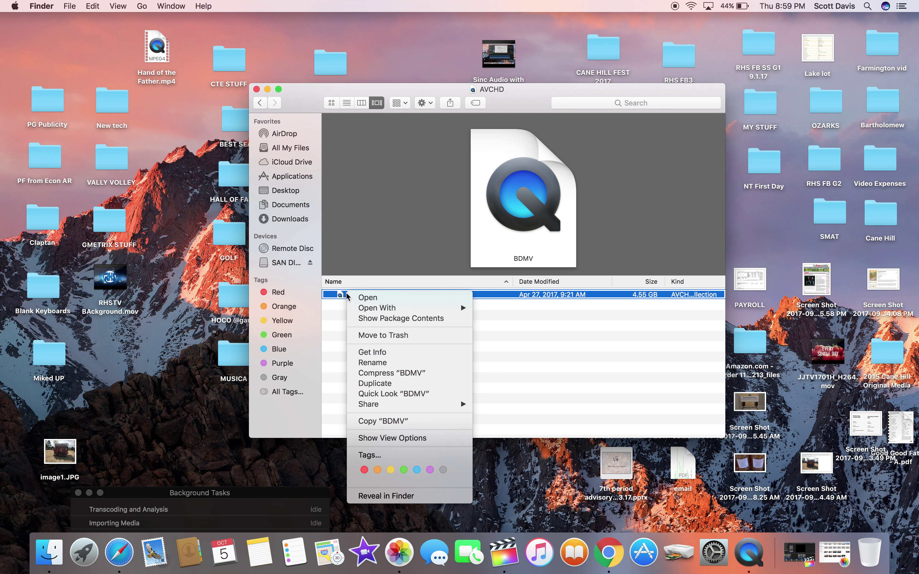
left_click(375, 319)
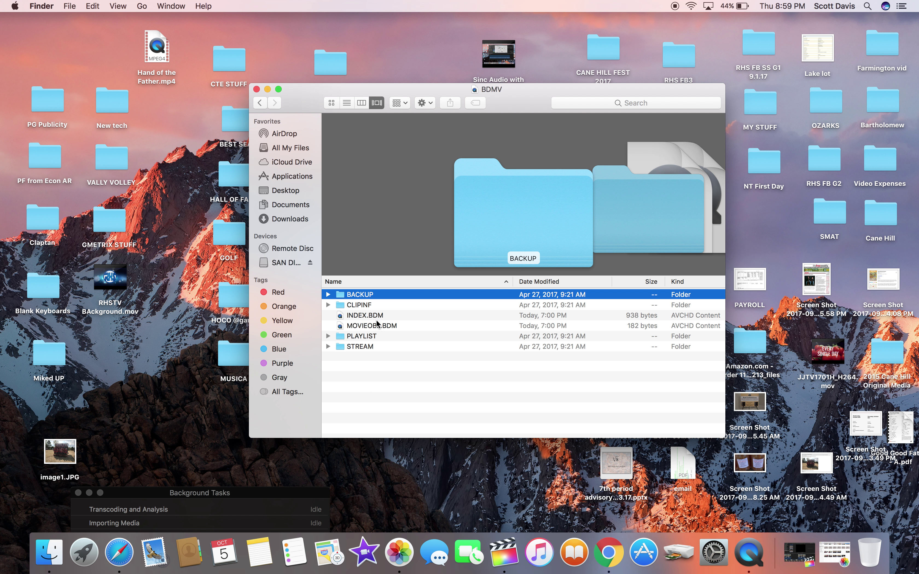
left_click(327, 347)
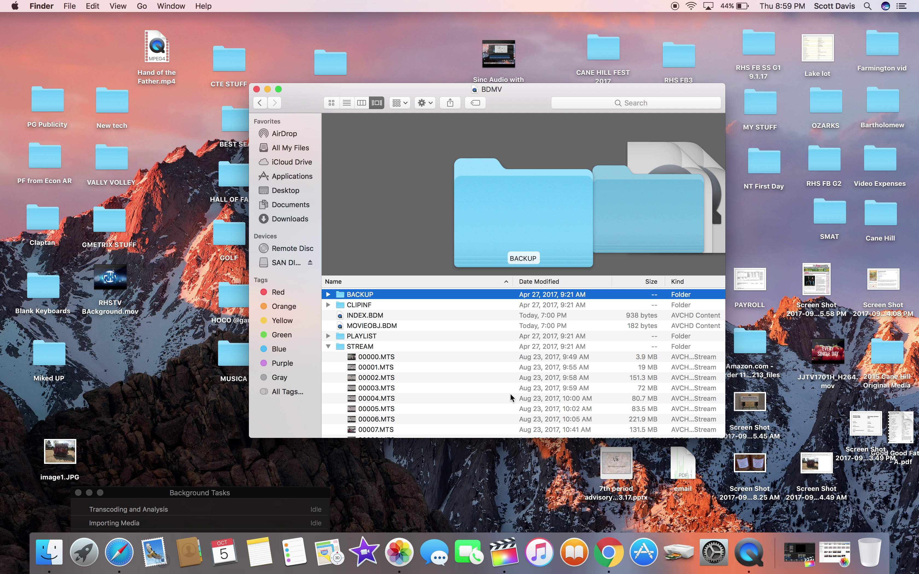
Enlarge the BDMV window, select clips 00009.MTS through 00024.MTS in STREAM and copy them to the RHS ORCHESTRA desktop folder.
left_click_drag(724, 436, 818, 485)
scroll(717, 425, "down", 5)
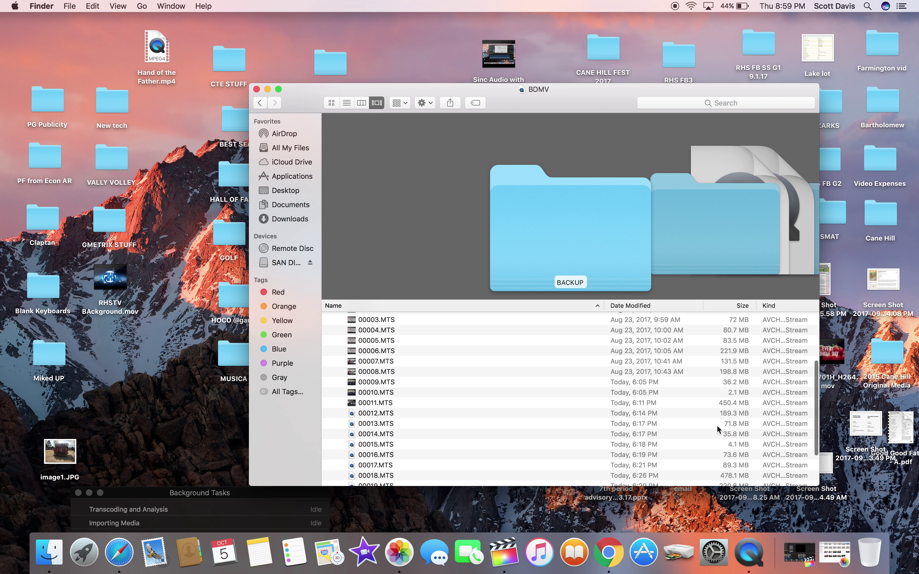
scroll(717, 425, "up", 3)
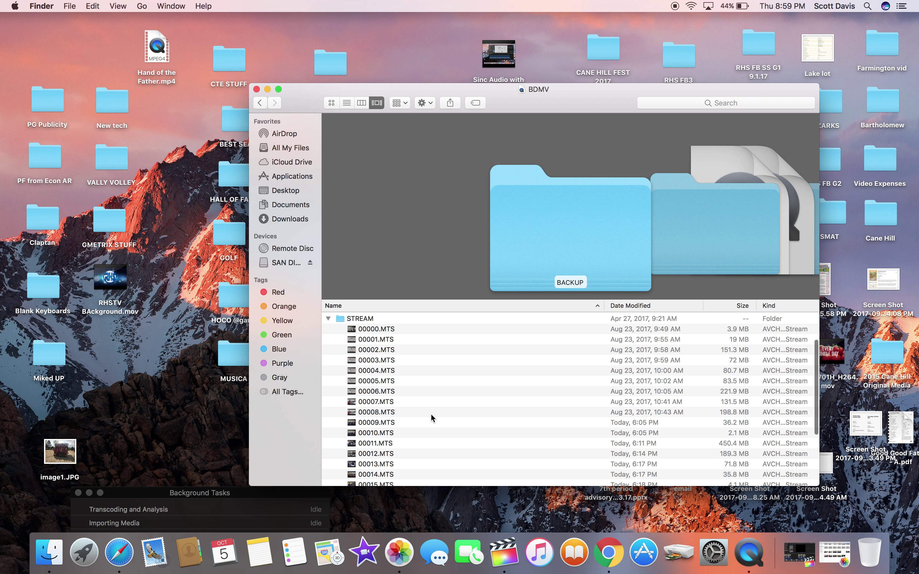
left_click(381, 422)
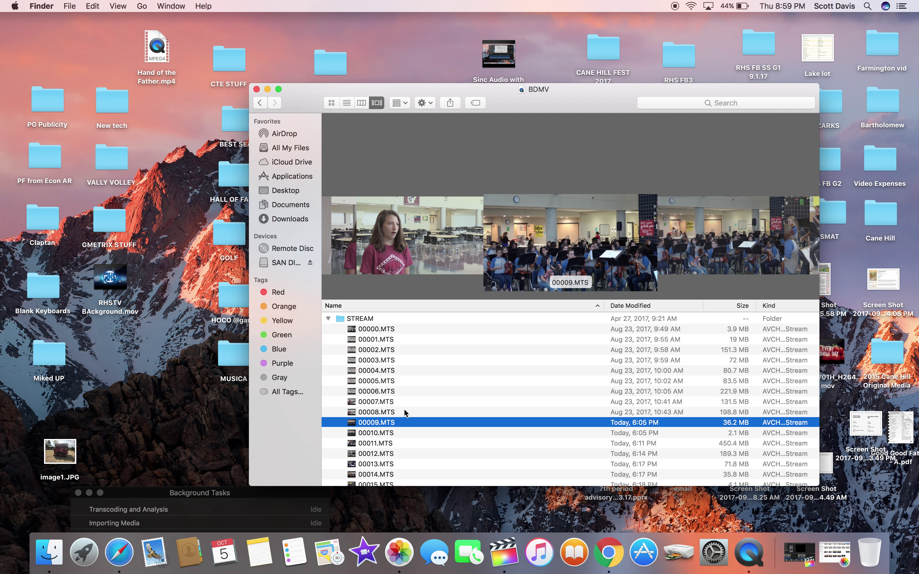
scroll(404, 409, "down", 5)
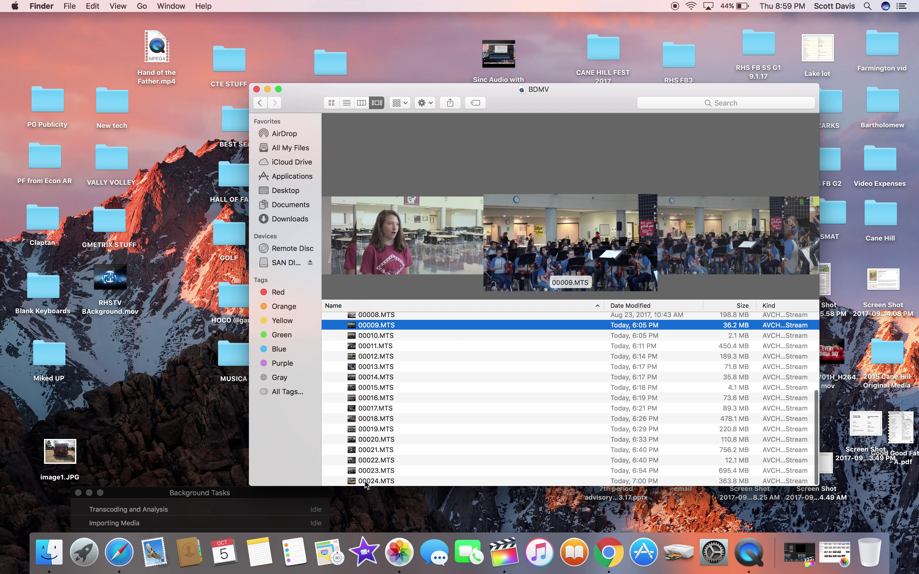
left_click(366, 481, "shift")
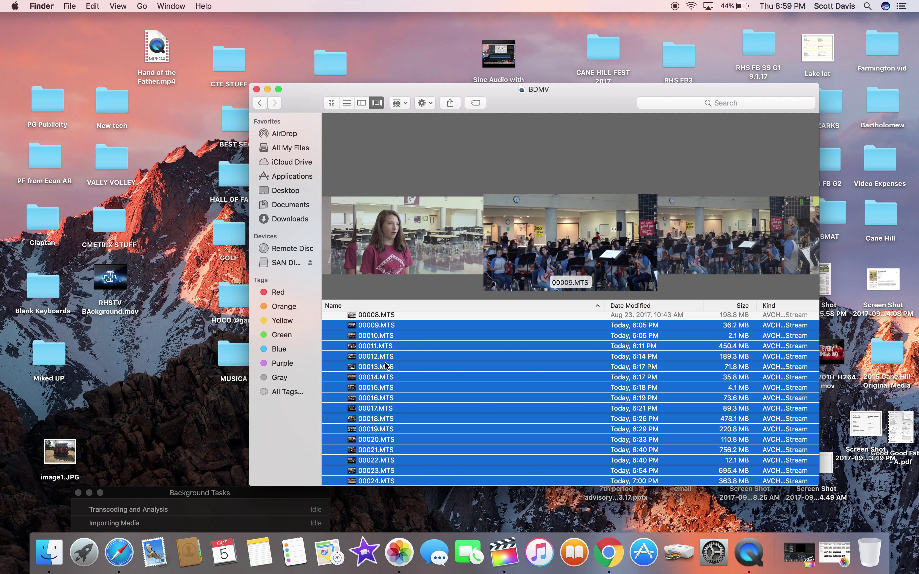
left_click_drag(519, 102, 661, 57)
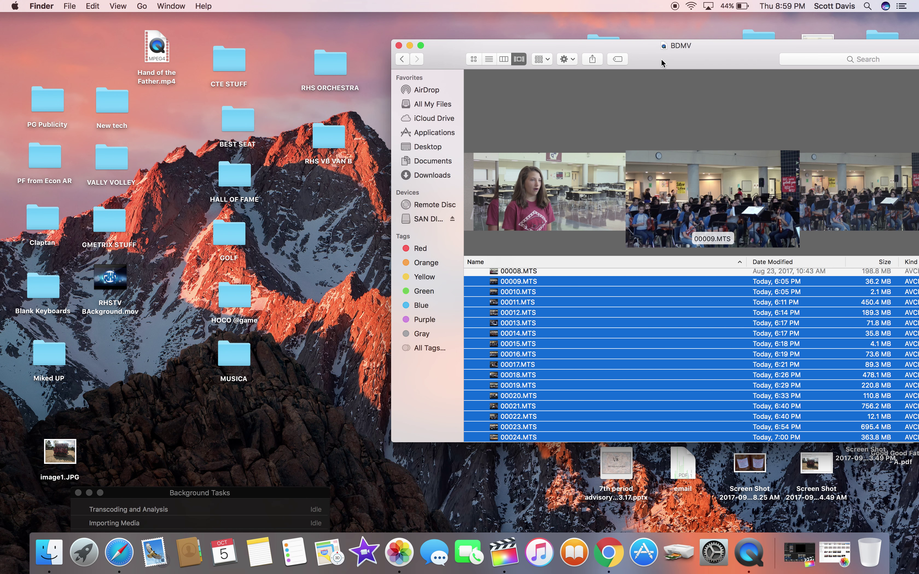
left_click_drag(493, 287, 342, 75)
Browse the clip previews through to the volleyball clip, copy 00024.MTS to RHS VB VAN B and check 00023.MTS.
scroll(595, 181, "right", 8)
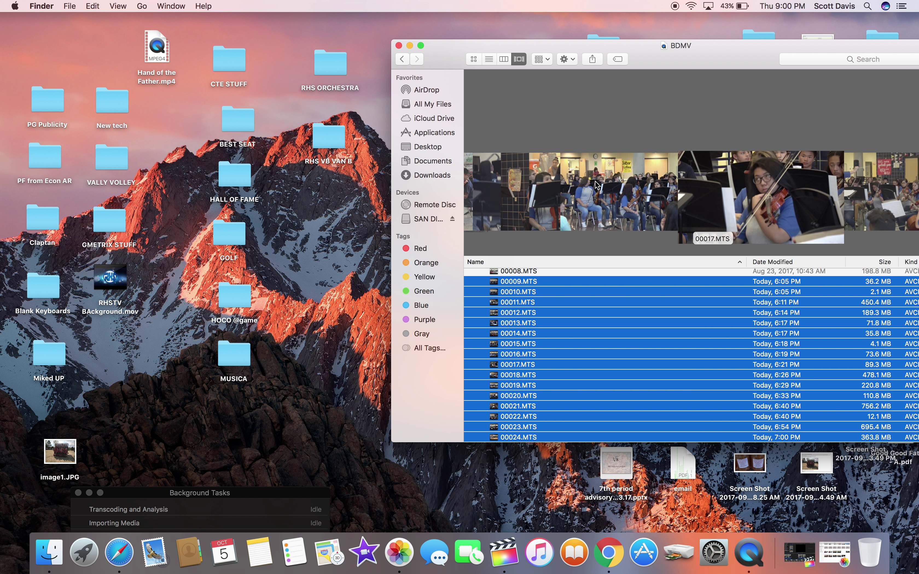
scroll(602, 189, "right", 7)
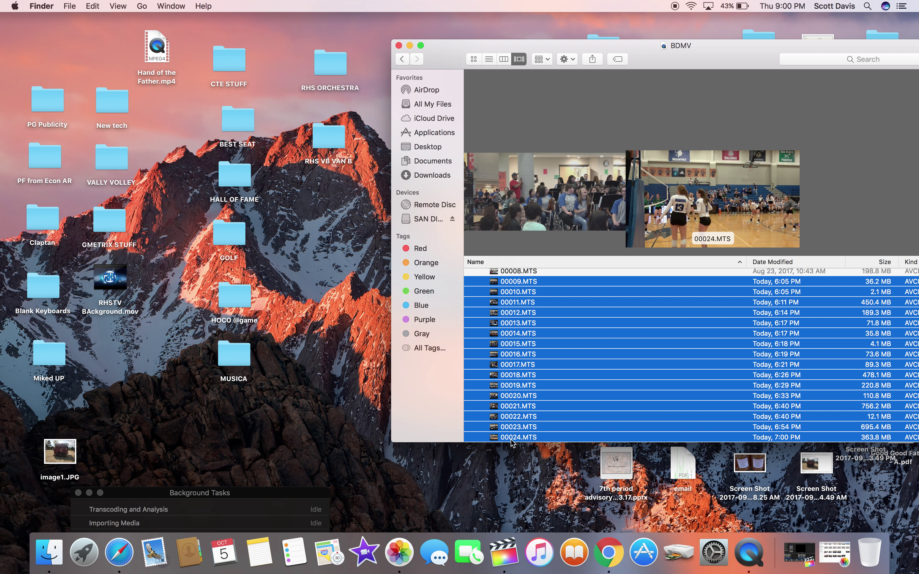
left_click(510, 449)
left_click(502, 441)
left_click(498, 437)
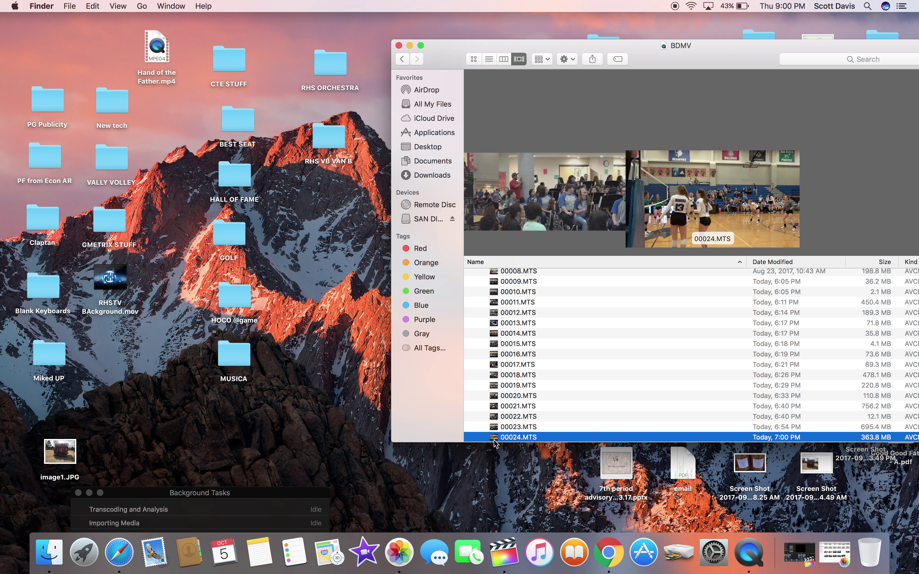
left_click_drag(495, 442, 329, 149)
left_click(498, 428)
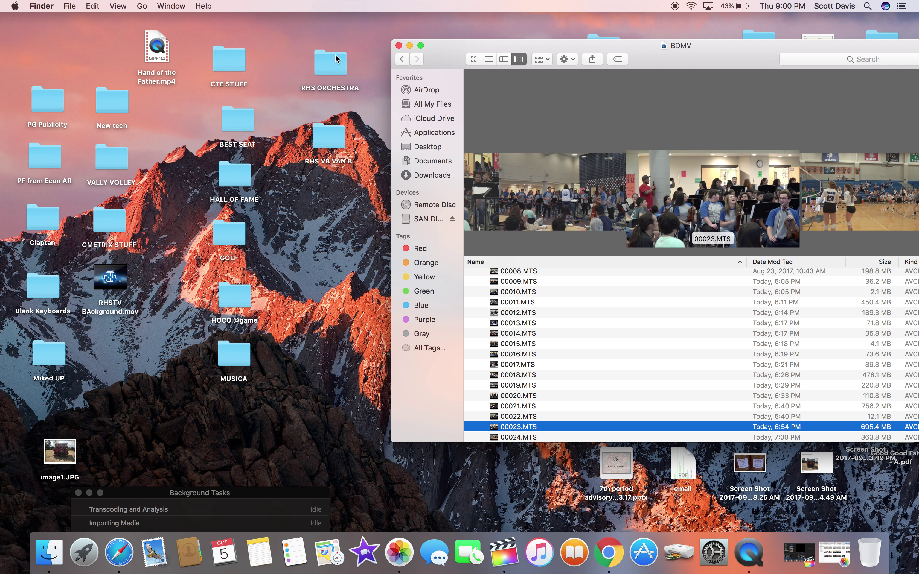
Open the RHS ORCHESTRA folder, enlarge its window and move the volleyball clip 00024.MTS to the Trash.
double_click(331, 61)
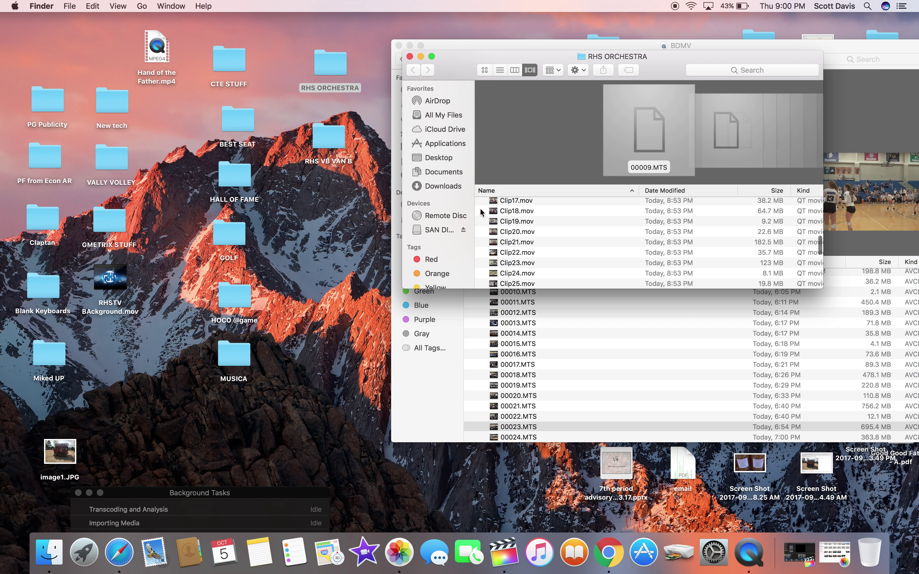
left_click_drag(823, 288, 837, 402)
scroll(669, 364, "down", 5)
scroll(669, 364, "up", 6)
scroll(669, 364, "down", 1)
left_click(504, 313)
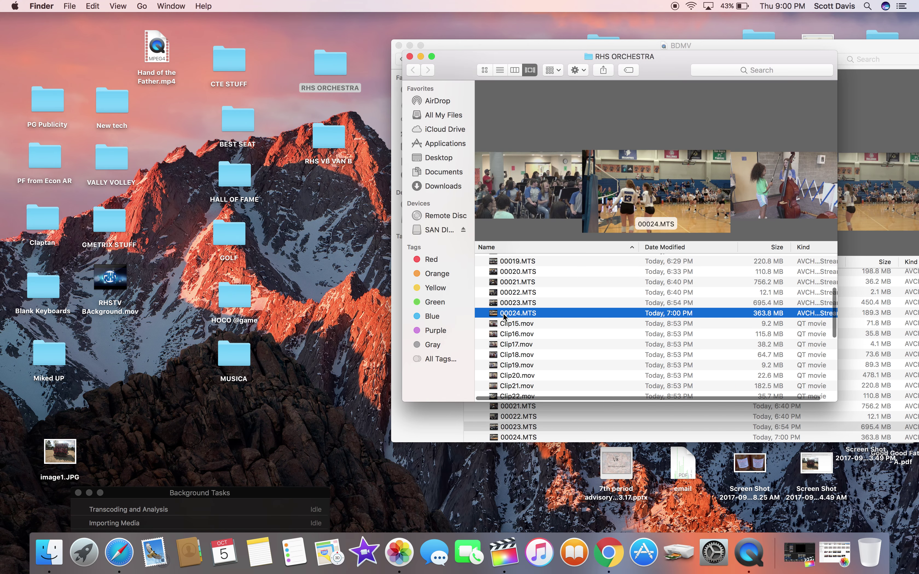
right_click(503, 313)
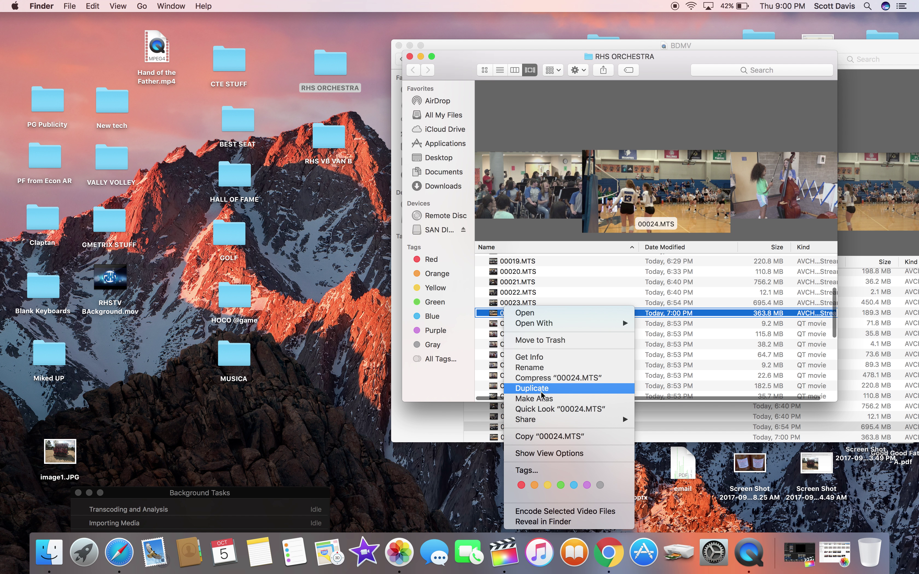
left_click(541, 340)
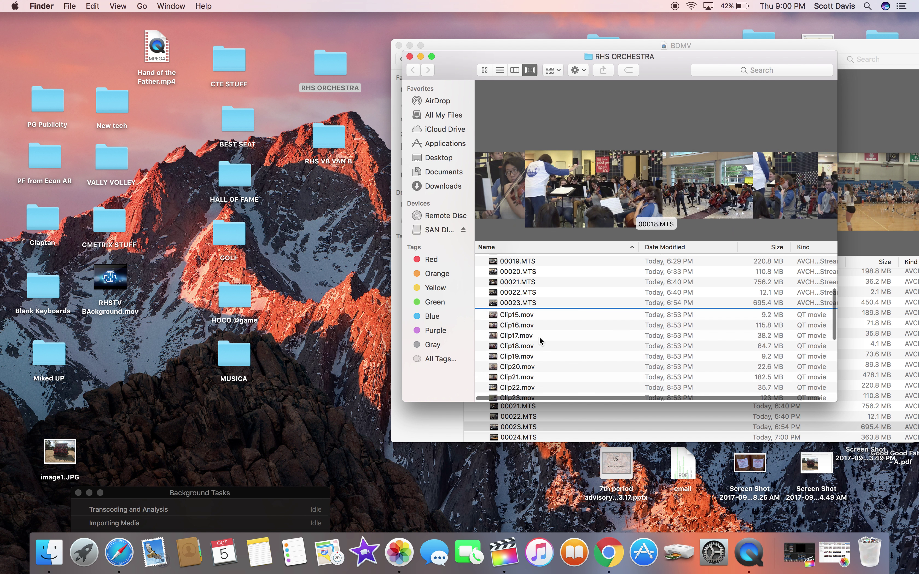
Check 00023.MTS and the remaining clips in RHS ORCHESTRA, and close that folder's window.
left_click(523, 303)
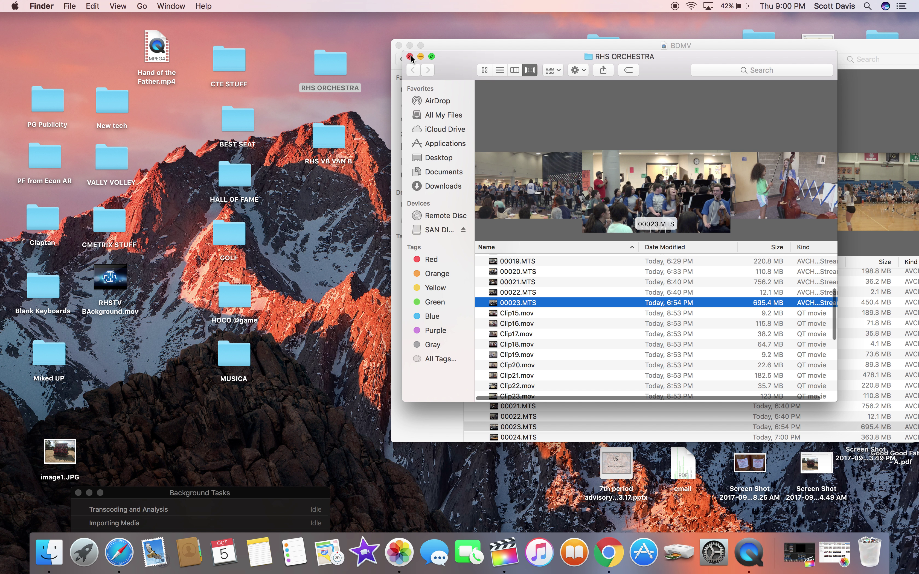
scroll(534, 284, "down", 10)
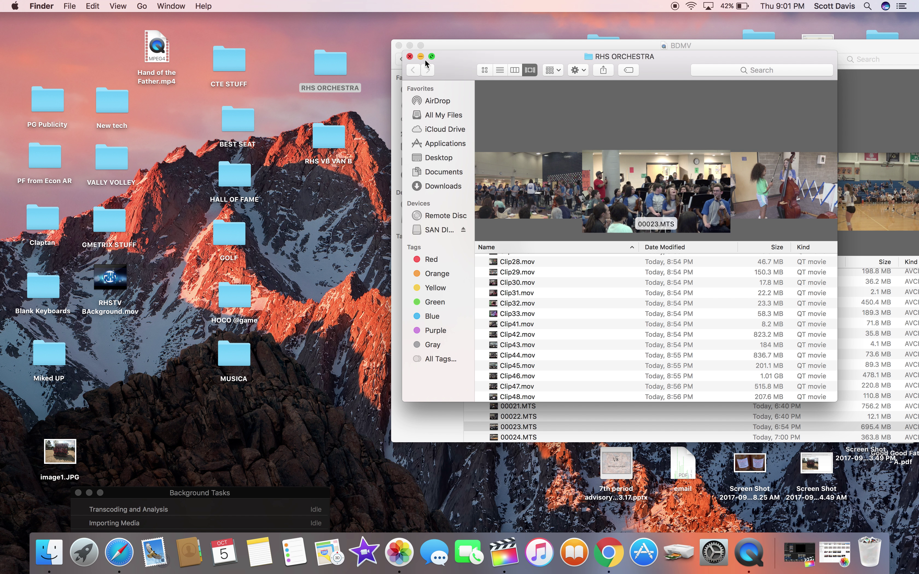
left_click(410, 57)
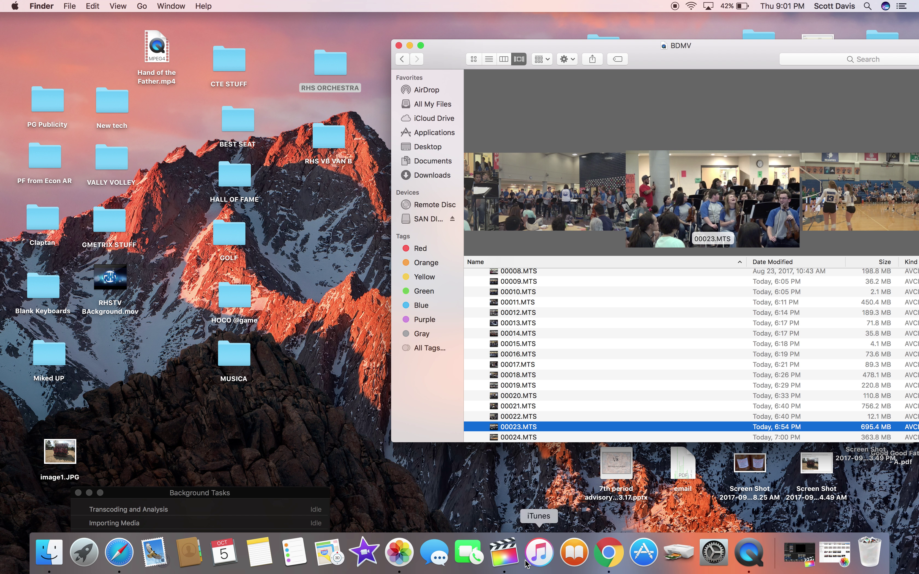
Switch to Photos, import the 15 orchestra videos from SAN DISC 1, check the import progress and minimize the window.
left_click(396, 558)
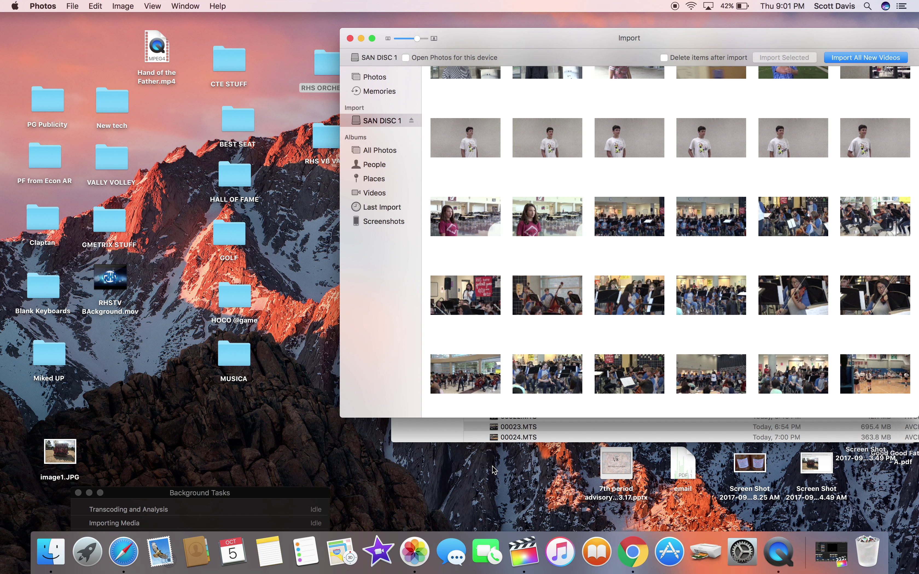
scroll(556, 414, "down", 2)
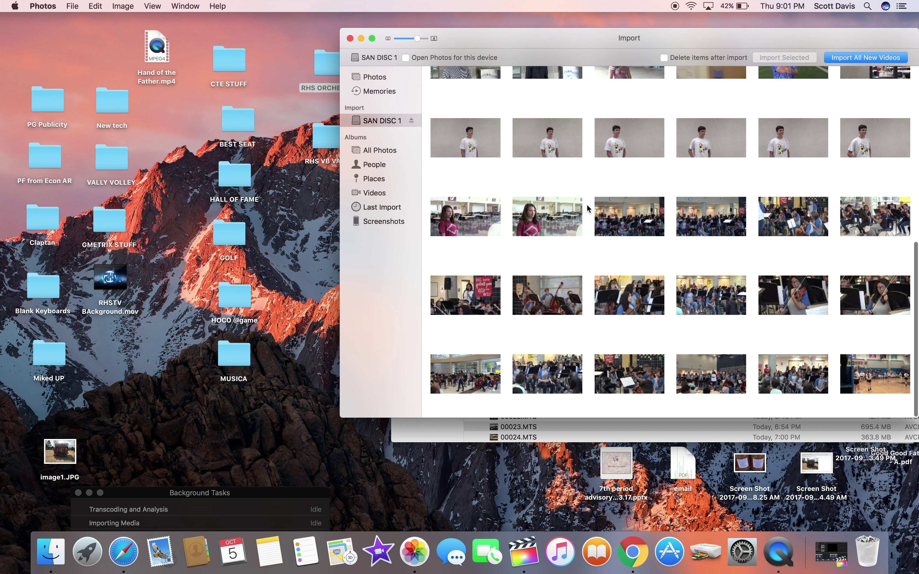
scroll(471, 149, "up", 2)
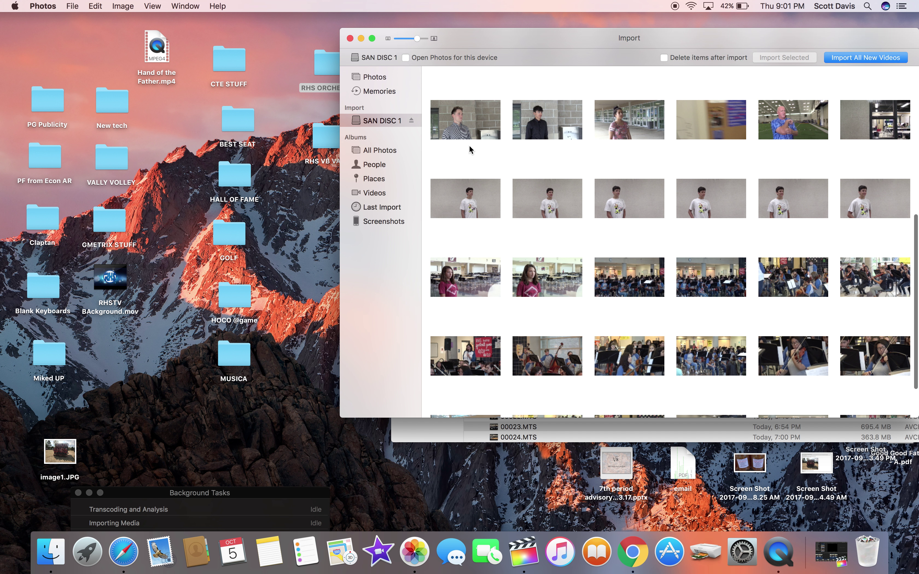
scroll(470, 148, "up", 2)
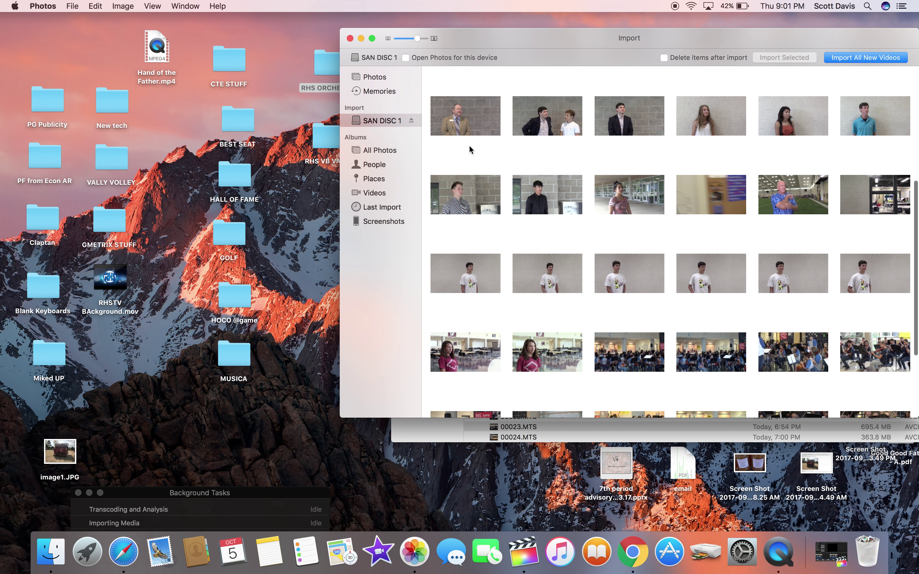
scroll(469, 147, "down", 5)
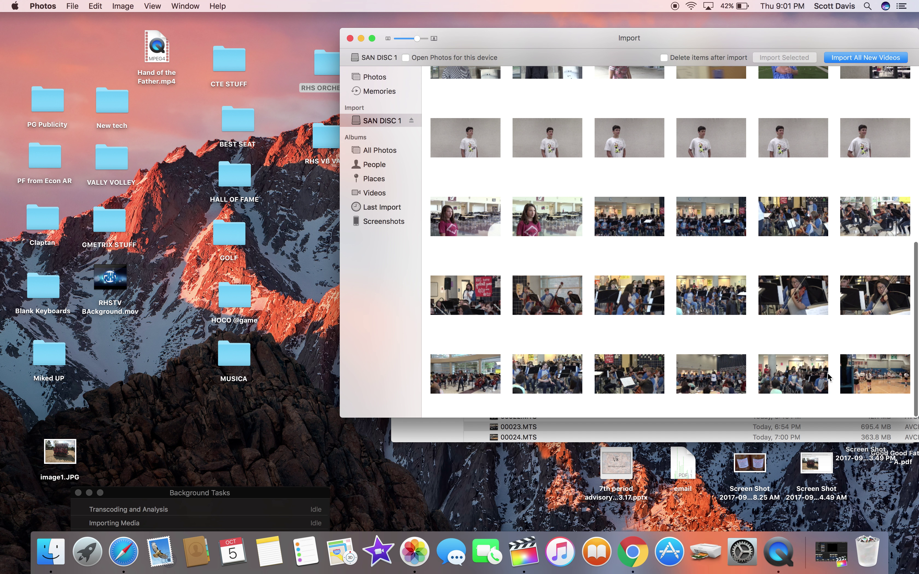
left_click(811, 383)
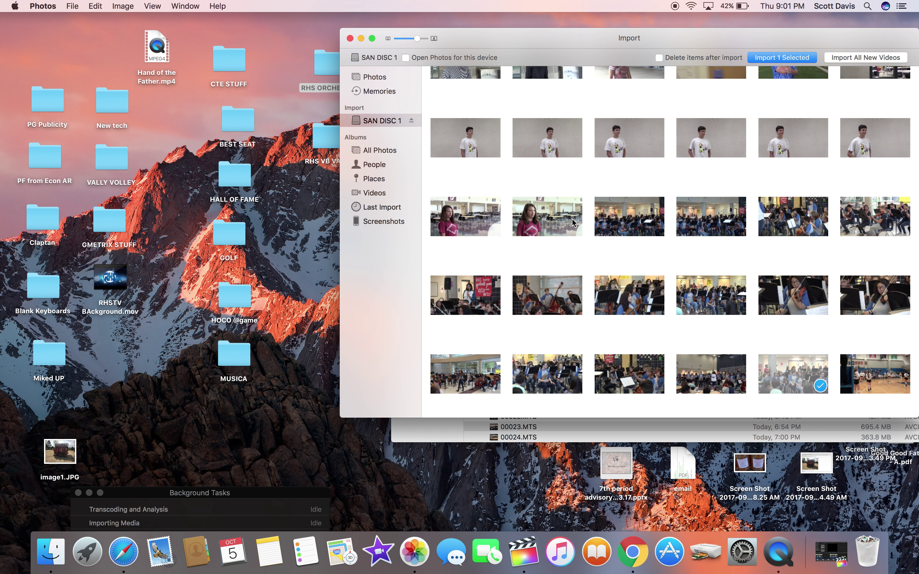
left_click(624, 220, "shift")
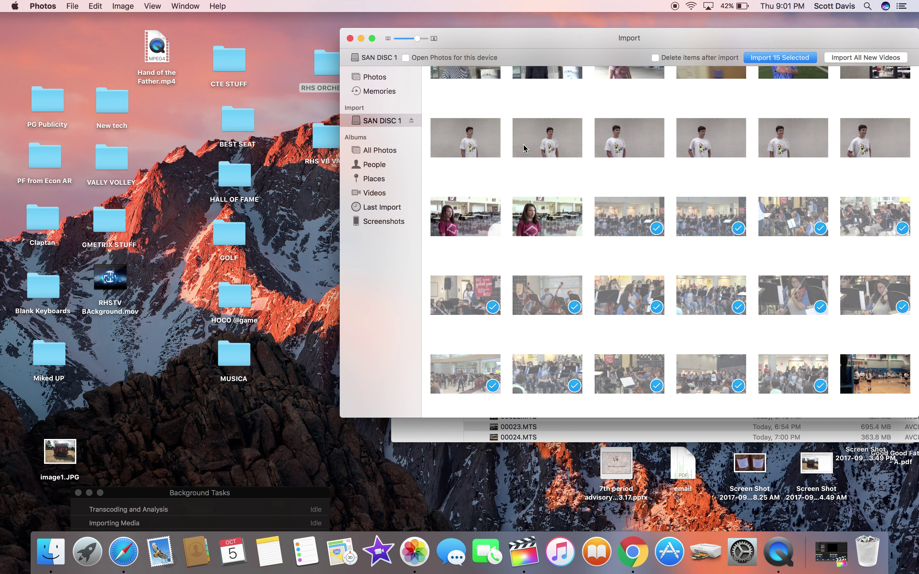
left_click(775, 58)
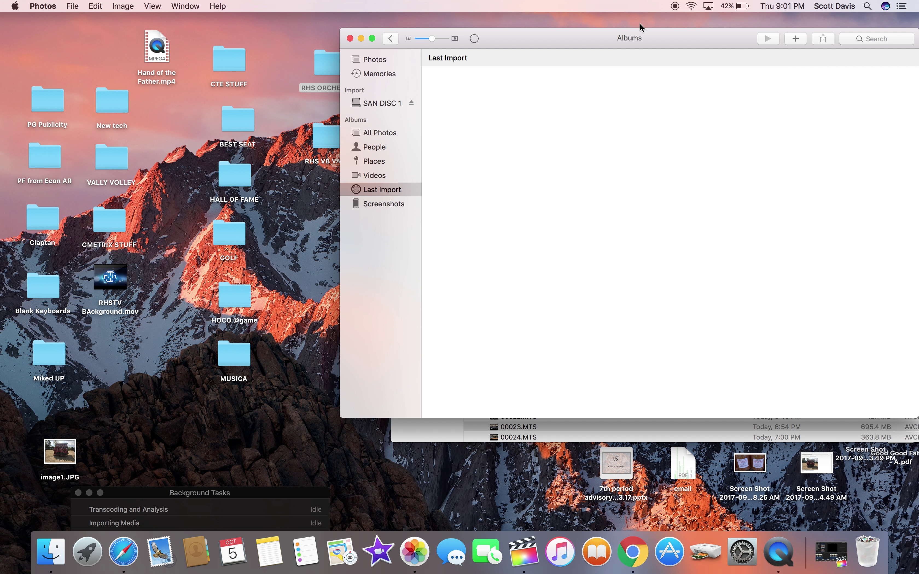
left_click(475, 39)
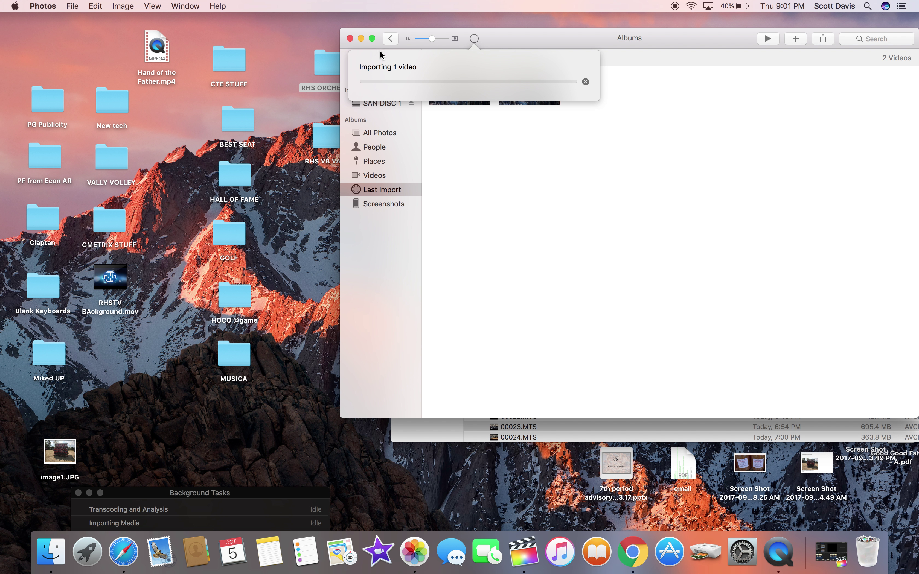
left_click(361, 39)
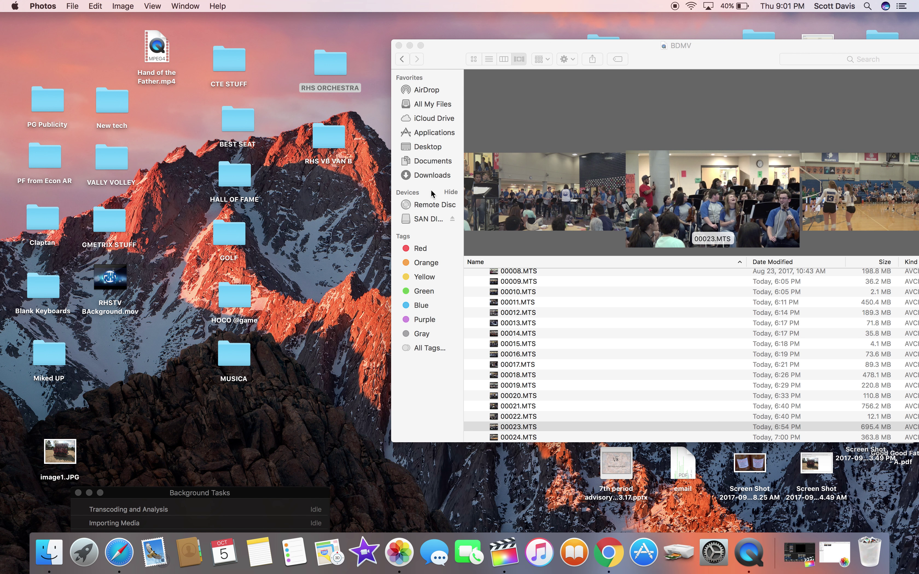
Collapse the STREAM folder in the BDMV listing.
scroll(486, 304, "up", 5)
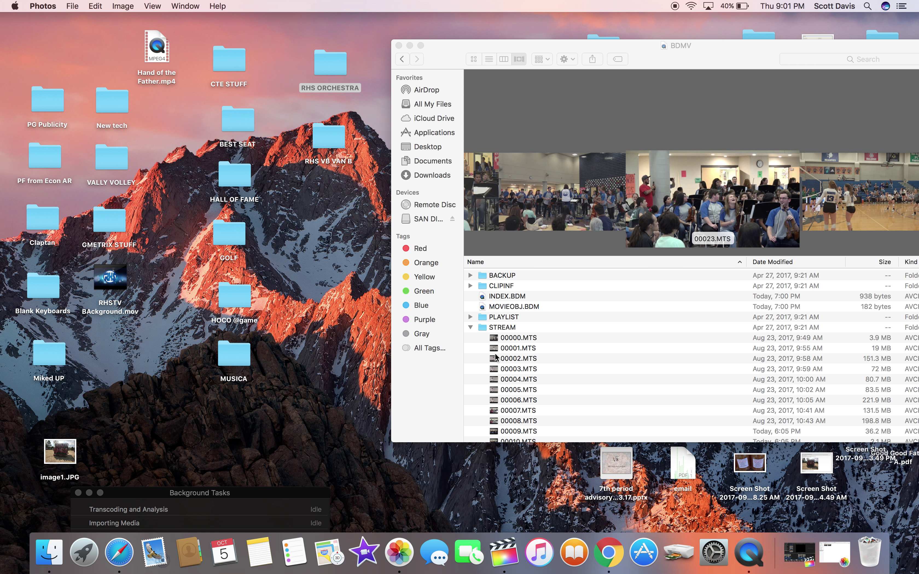
left_click(471, 329)
left_click(471, 327)
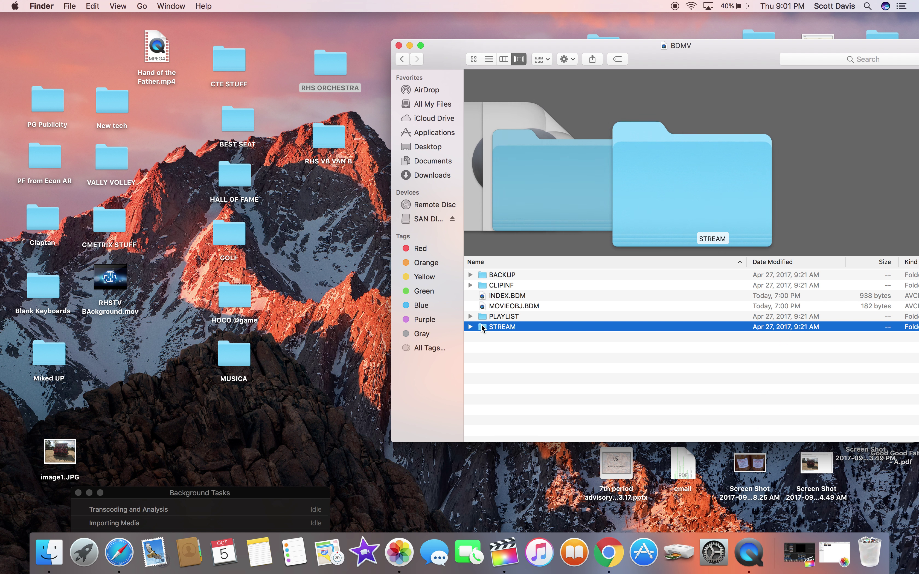
Reposition the RHS ORCHESTRA and RHS VB VAN B folders on the desktop so they line up one above the other.
left_click(342, 67)
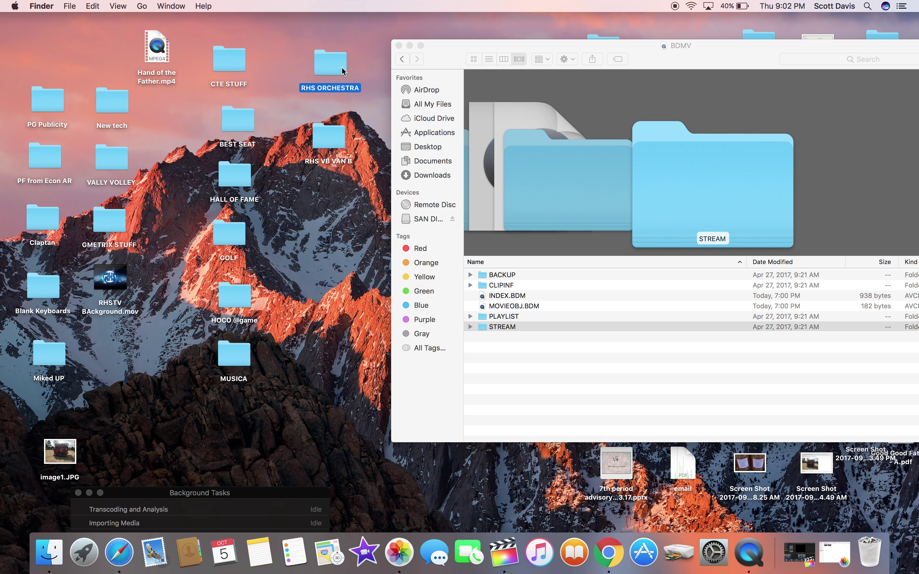
left_click(330, 141)
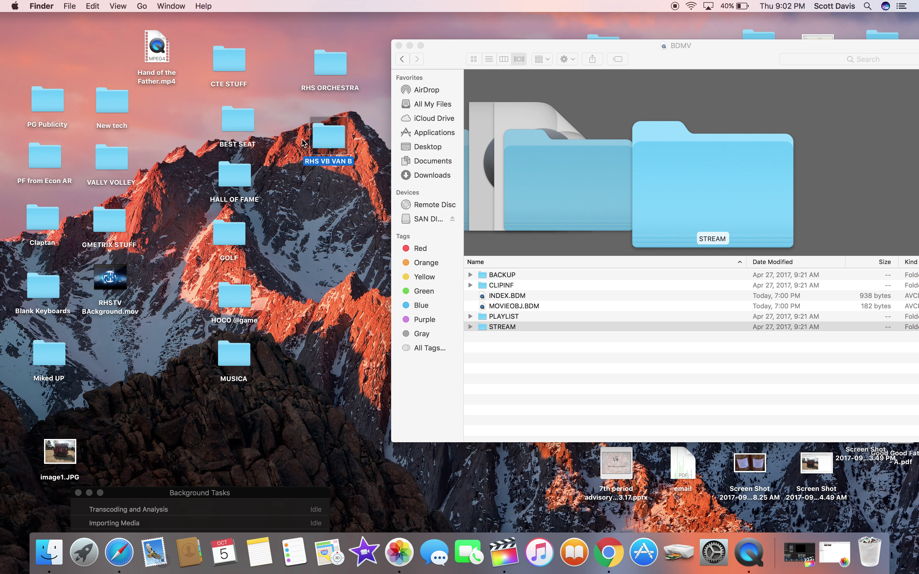
left_click(331, 66)
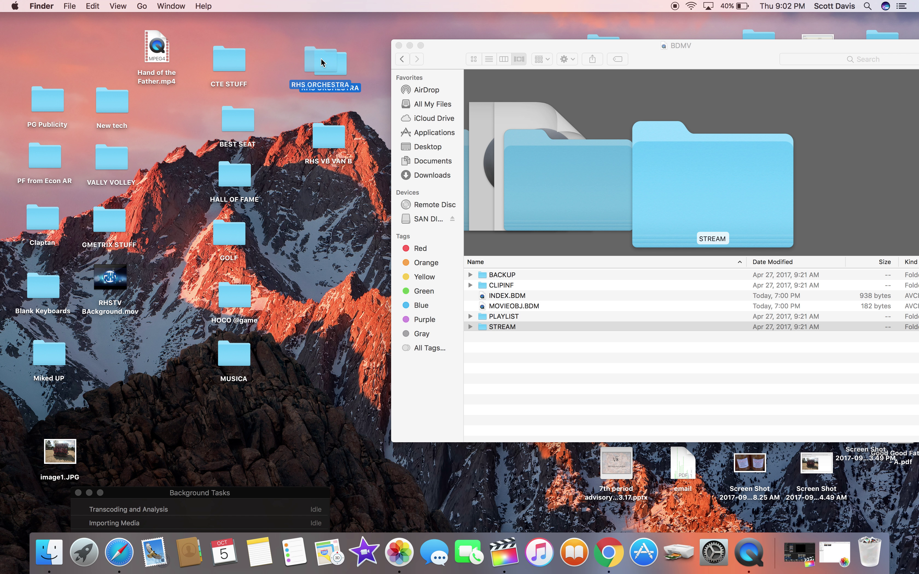
left_click_drag(337, 142, 329, 127)
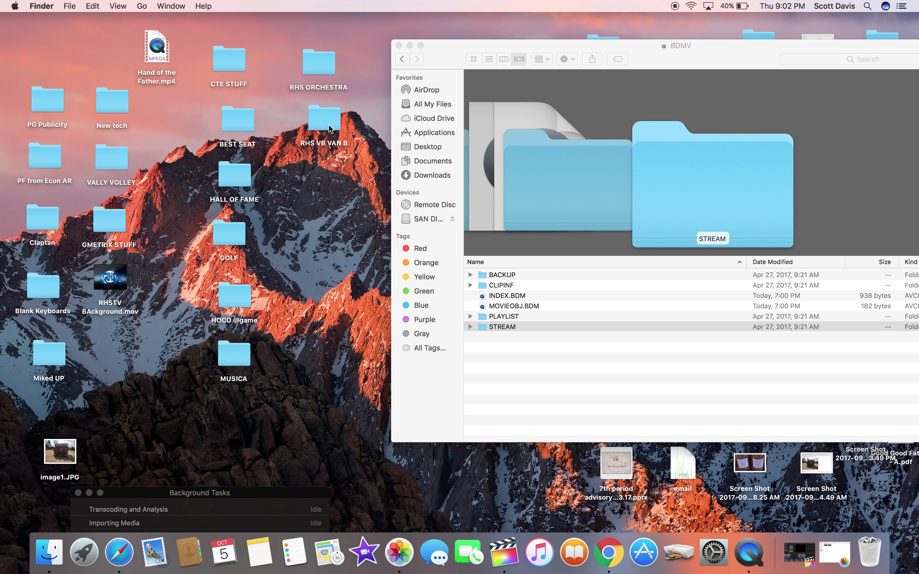
left_click_drag(323, 62, 323, 58)
left_click_drag(321, 126, 316, 123)
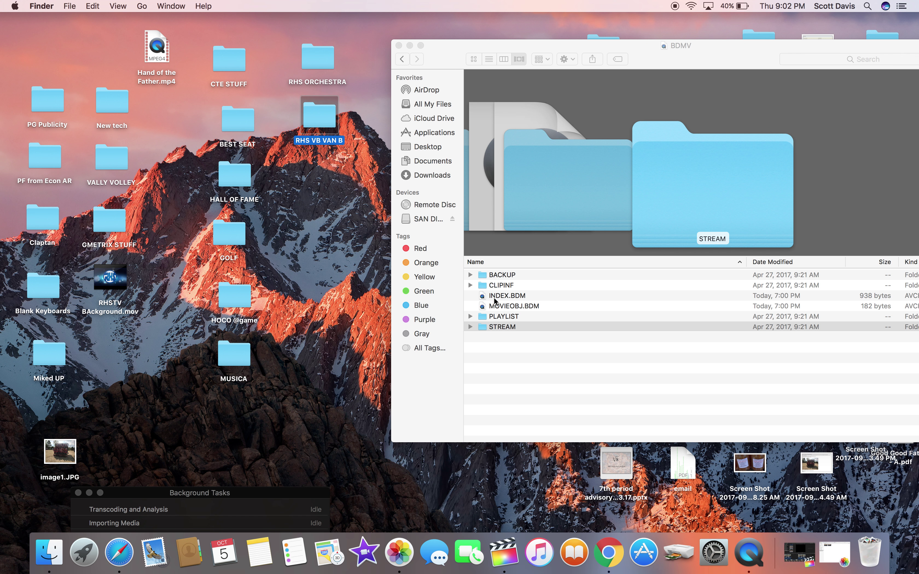
Close the BDMV window, view the info for SAN DISC 1 and close the info window.
left_click(399, 45)
right_click(546, 162)
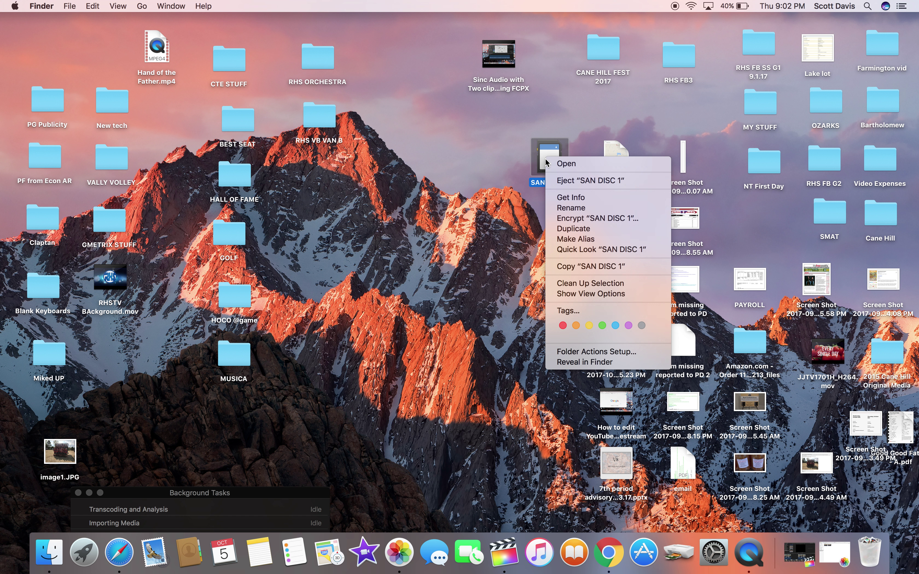
left_click(570, 198)
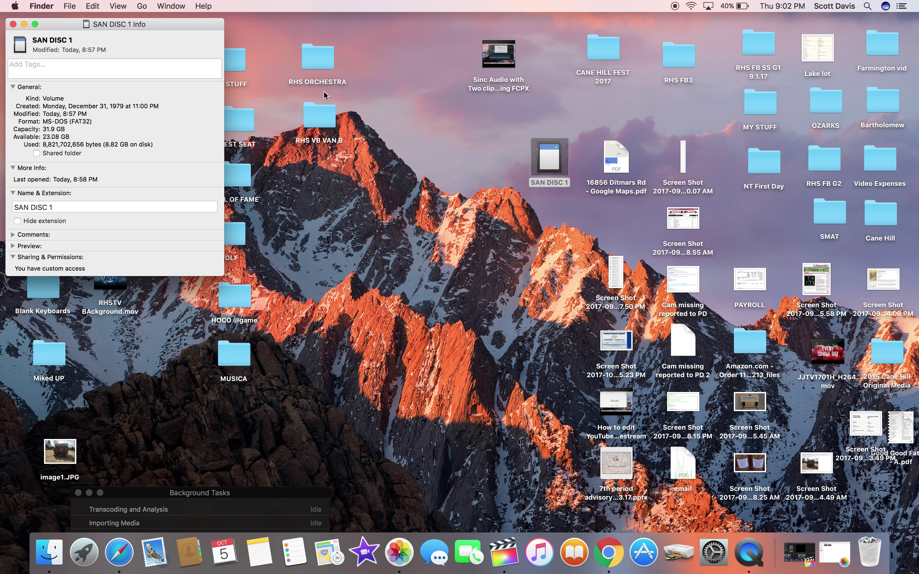
left_click_drag(154, 25, 477, 124)
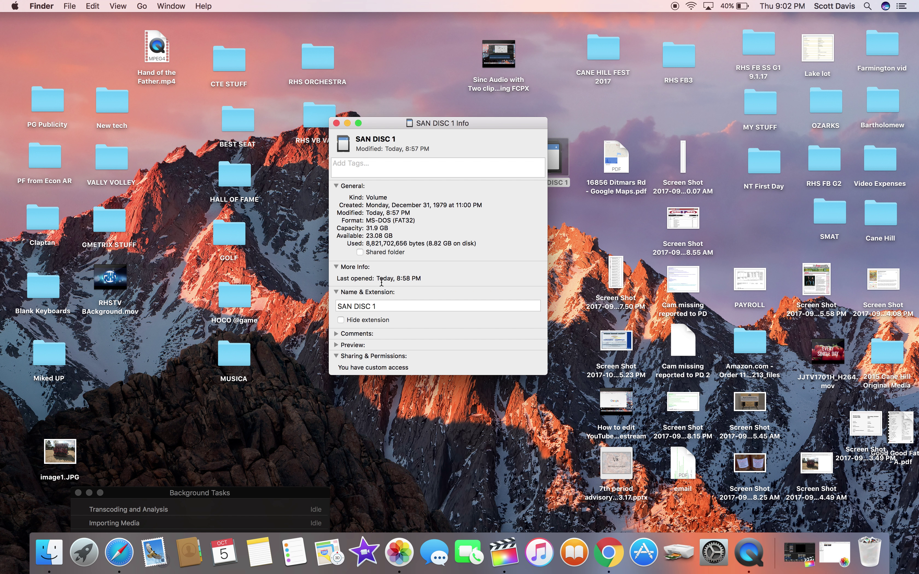
left_click(336, 123)
Open SAN DISC 1, select AVCHD in its PRIVATE folder and look over the actions available for it.
right_click(553, 162)
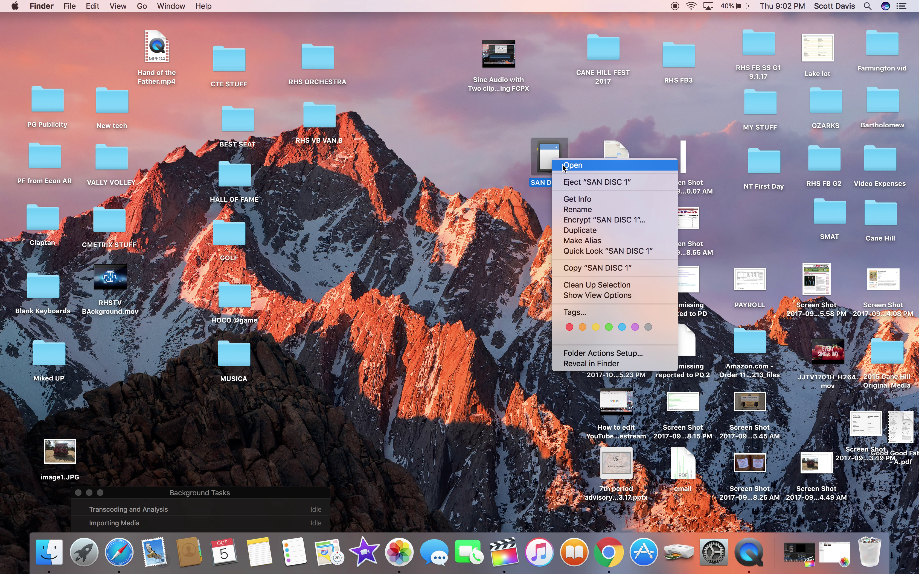
left_click(573, 166)
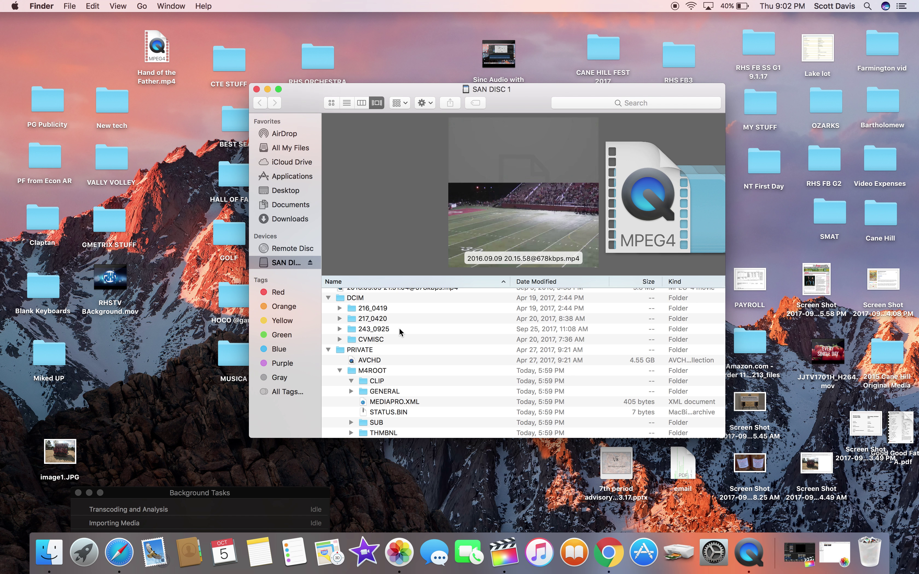
scroll(416, 348, "up", 2)
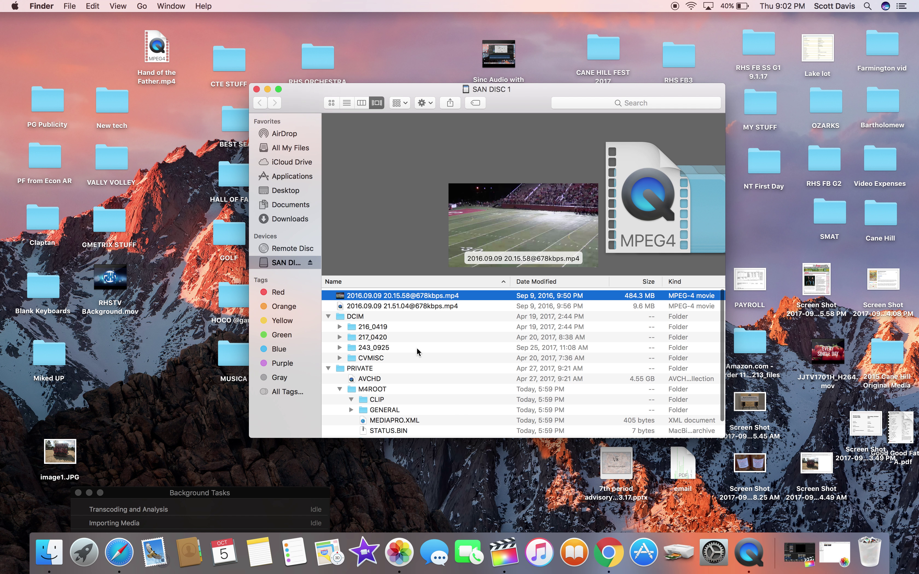
left_click(357, 380)
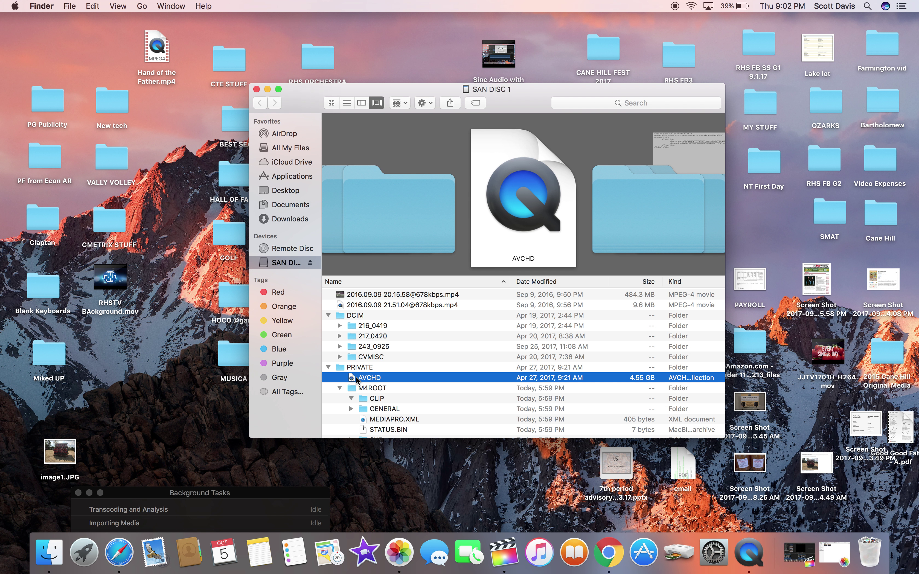
scroll(357, 380, "up", 1)
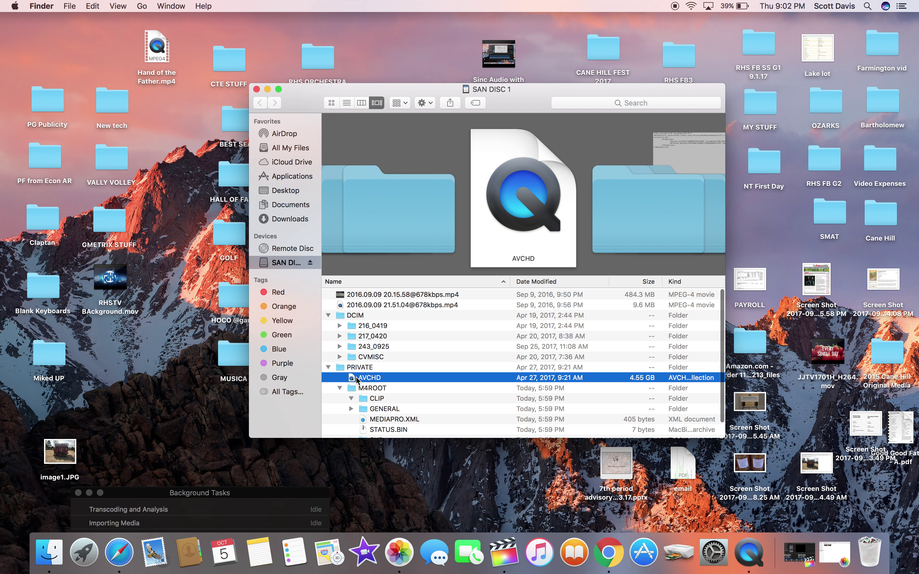
right_click(357, 380)
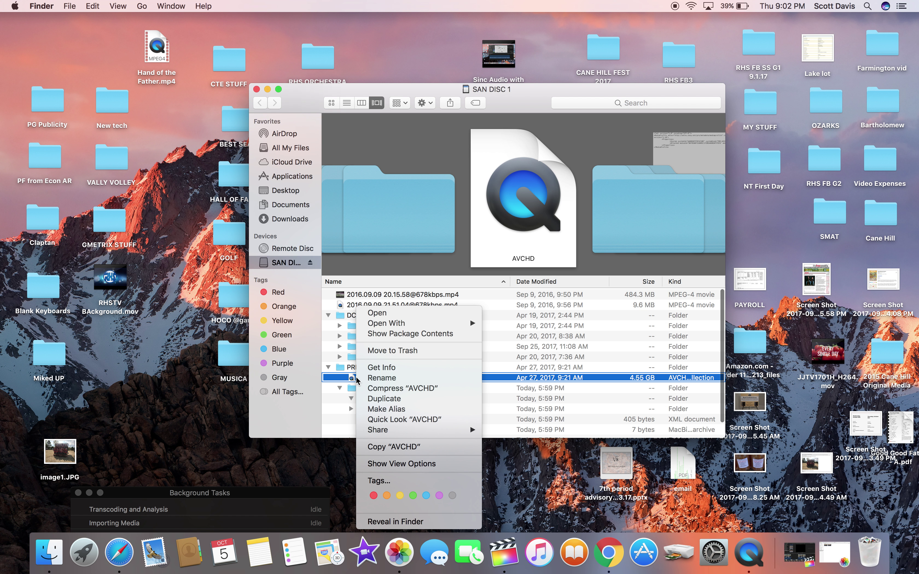
left_click(346, 475)
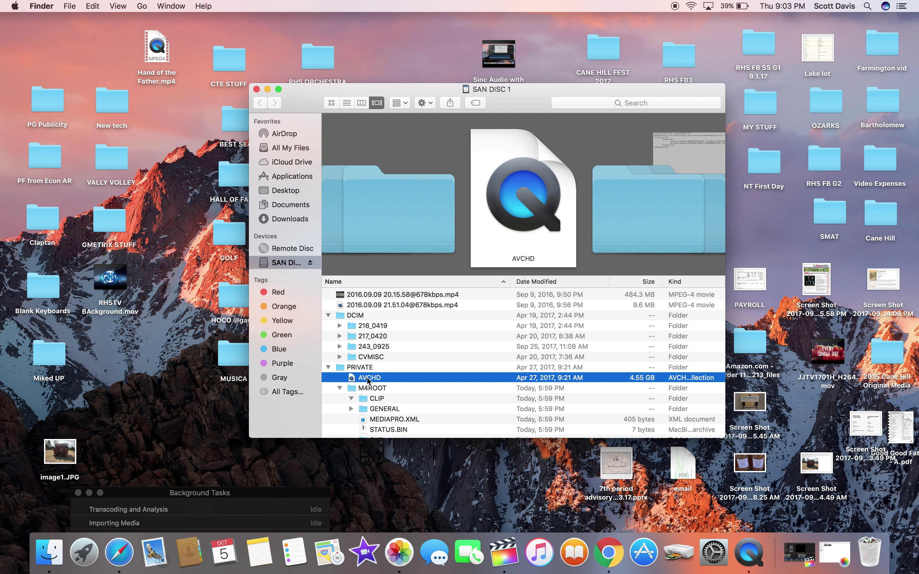
Open AVCHD in QuickTime Player, cancel the duplicate clip browser, open Clip #1 from the other one and close the clip.
double_click(352, 379)
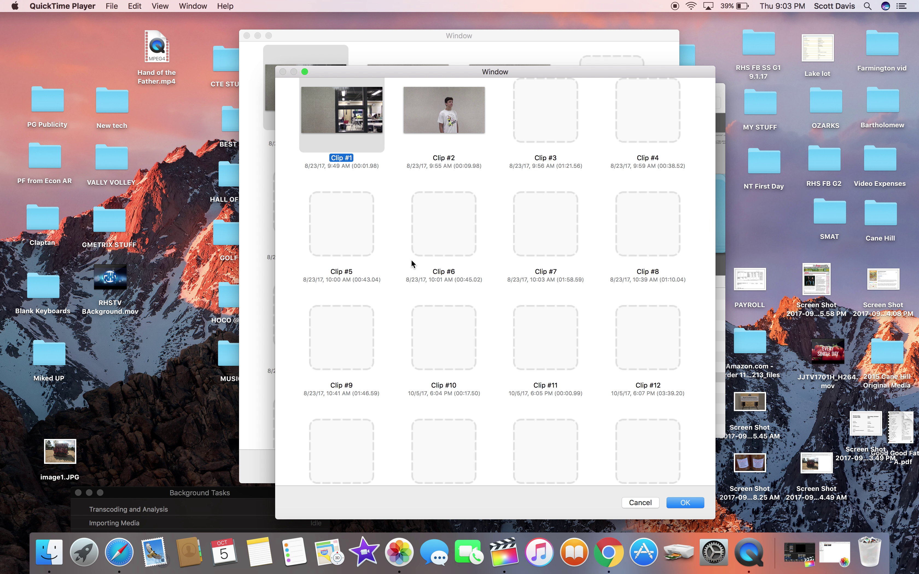
left_click(642, 502)
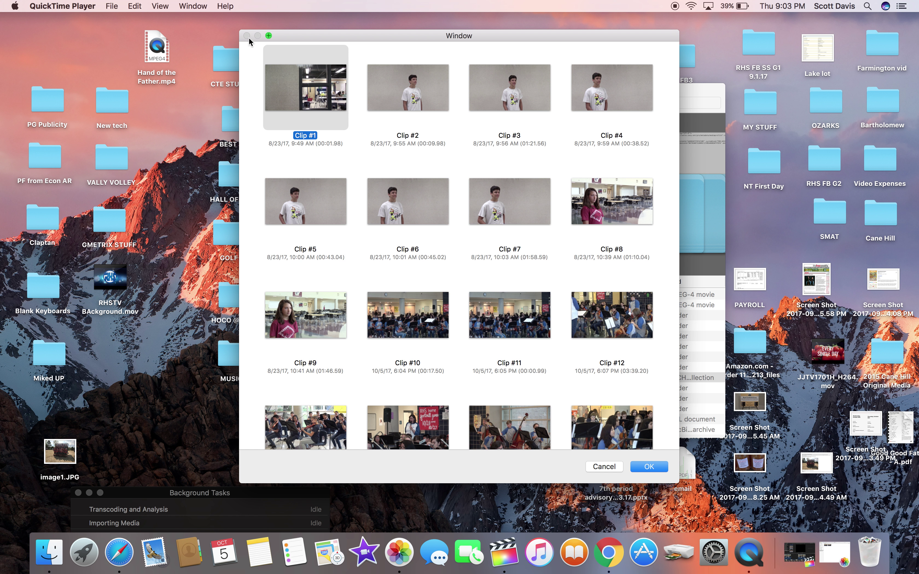
left_click(652, 469)
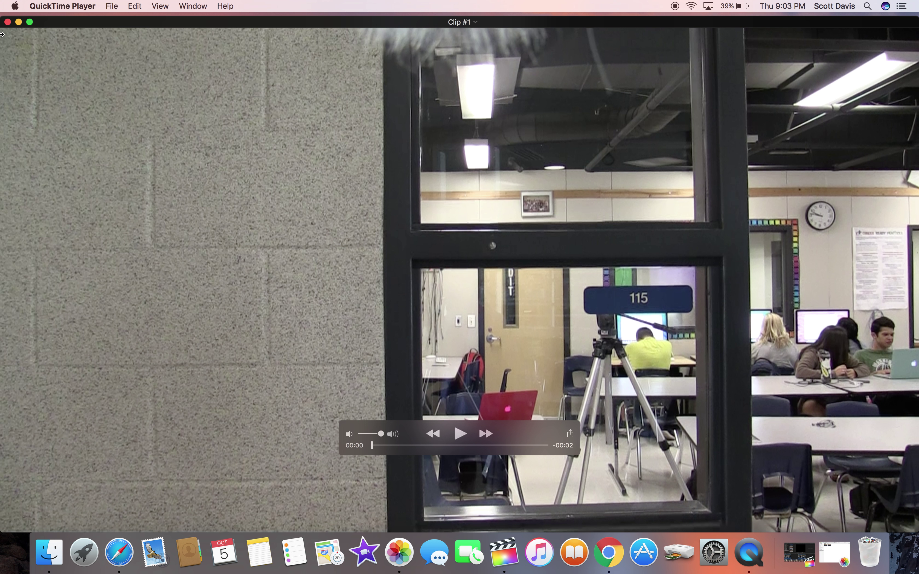
left_click(7, 22)
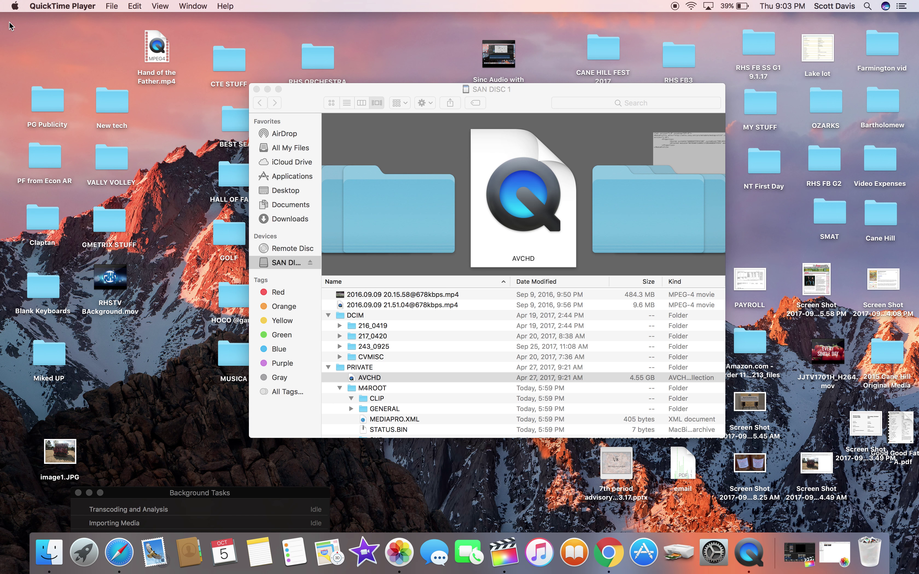
Show the package contents of AVCHD and of the BDMV item inside it.
right_click(353, 381)
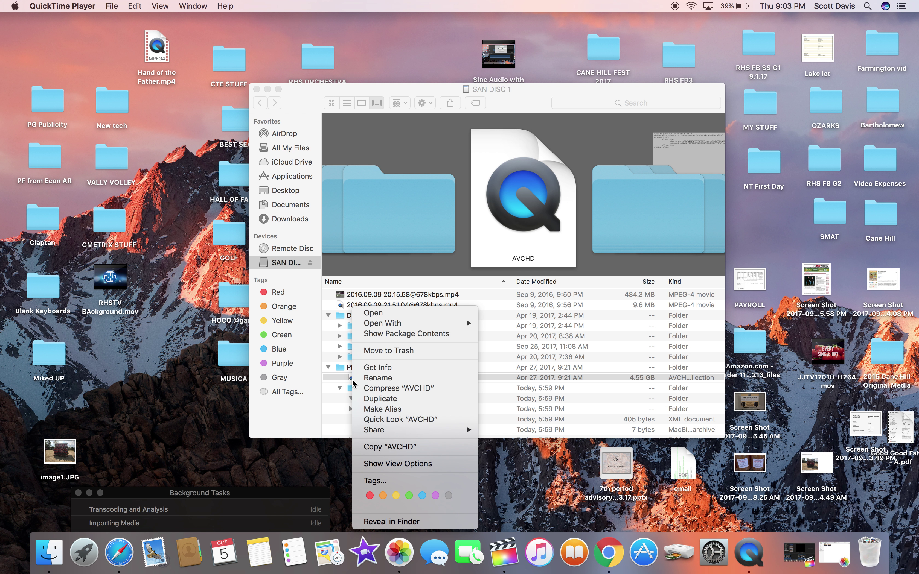
left_click(380, 334)
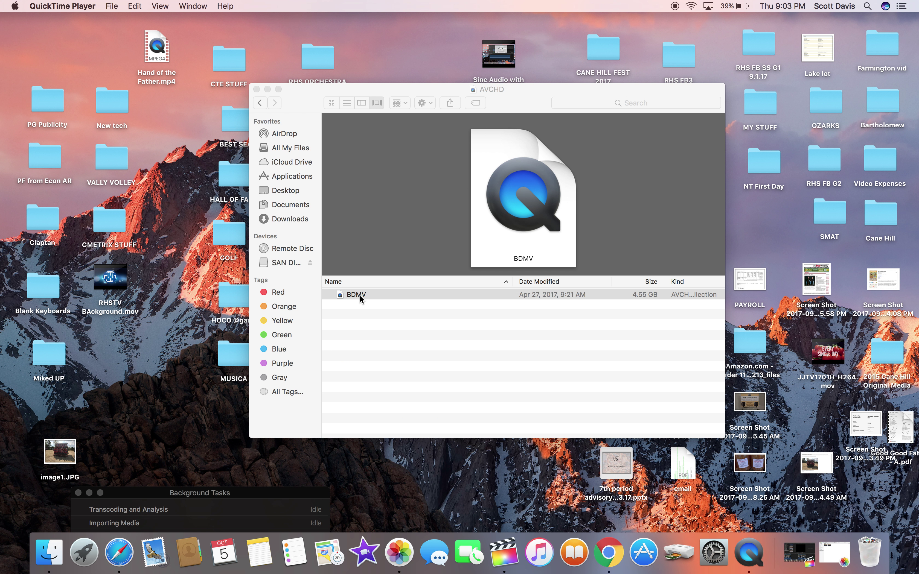
right_click(354, 297)
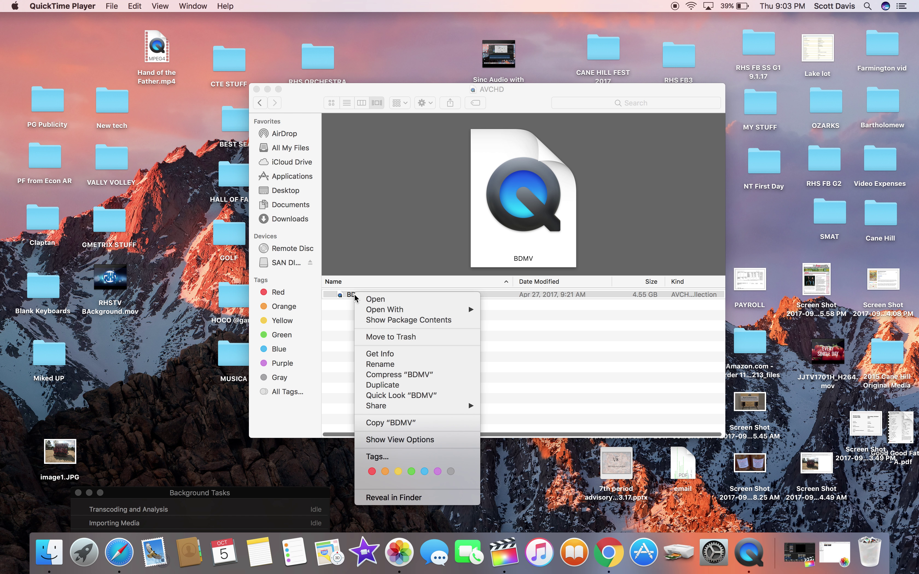
left_click(389, 323)
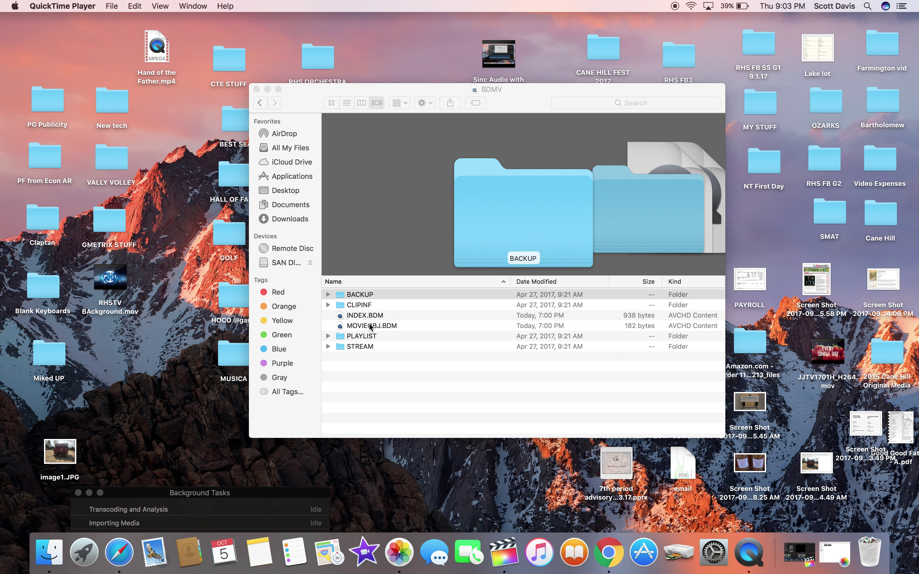
Check the CLIPINF folder and collapse it, expand STREAM and select 00000.MTS.
left_click(327, 337)
left_click(327, 337)
left_click(328, 336)
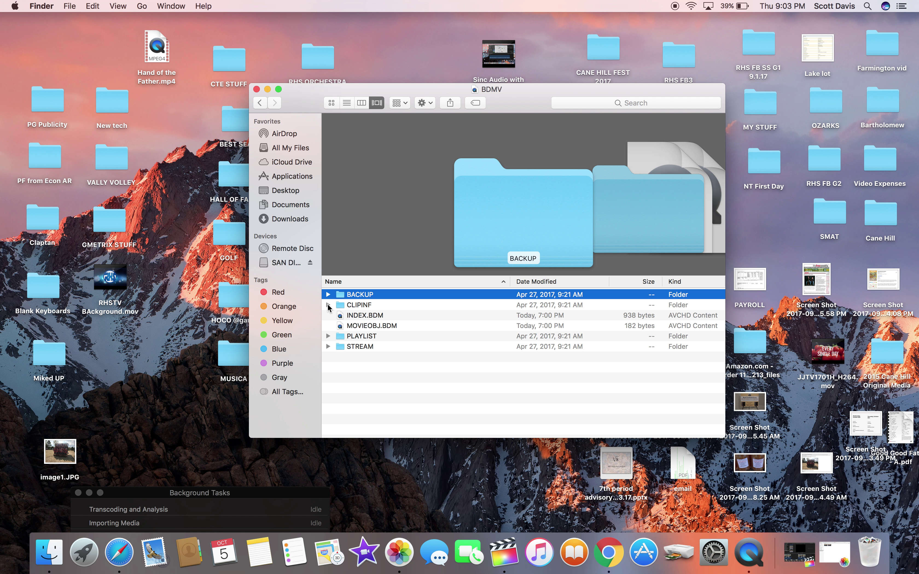
left_click(328, 306)
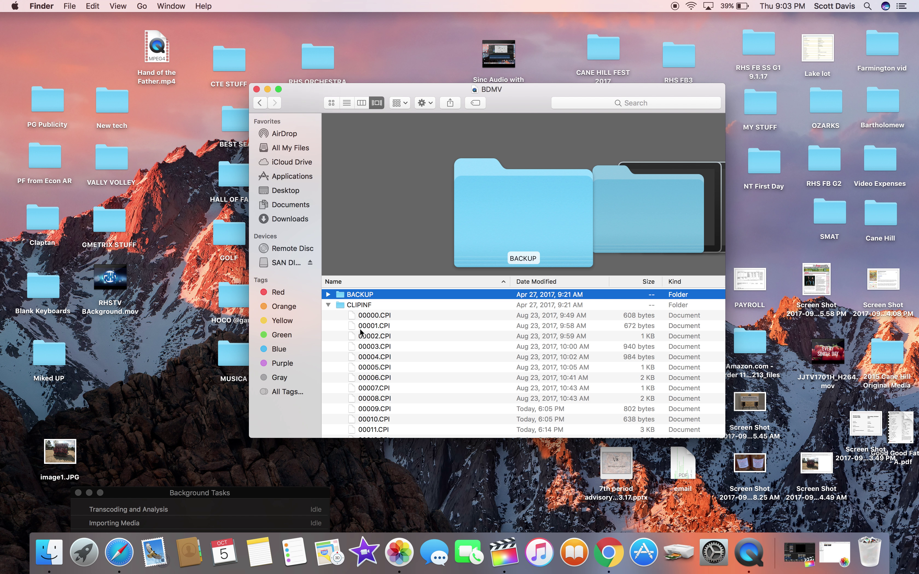
left_click(328, 305)
left_click(328, 347)
left_click(356, 358)
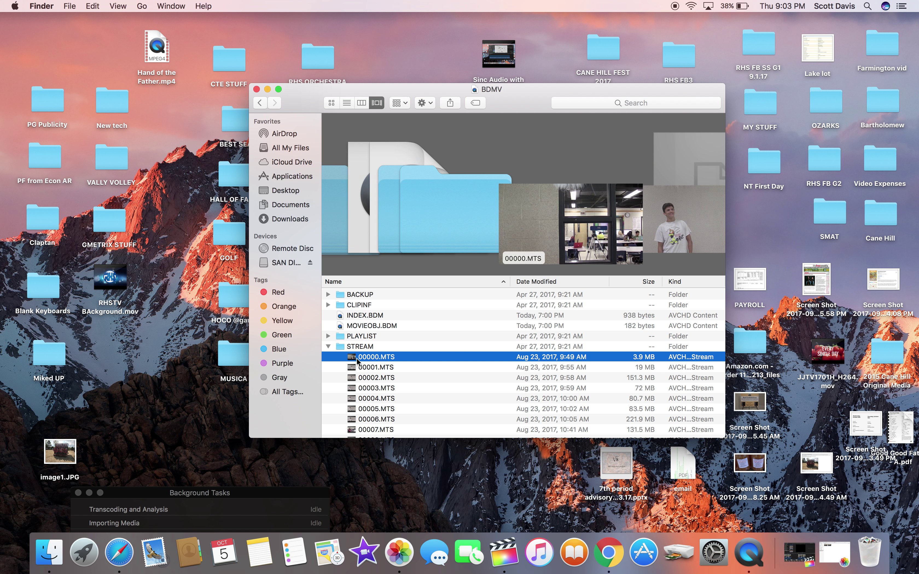
Preview the STREAM clips one by one from 00001.MTS through 00024.MTS and close the BDMV window.
key("Down")
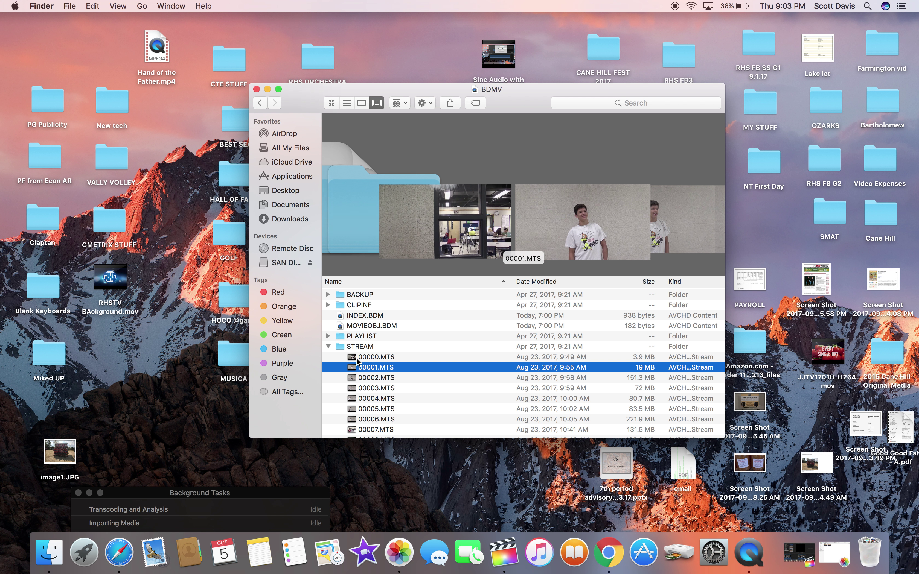
key("Down")
key("Down")
key("Down")
key("Down")
key("Down")
key("Down")
key("Down")
key("Down")
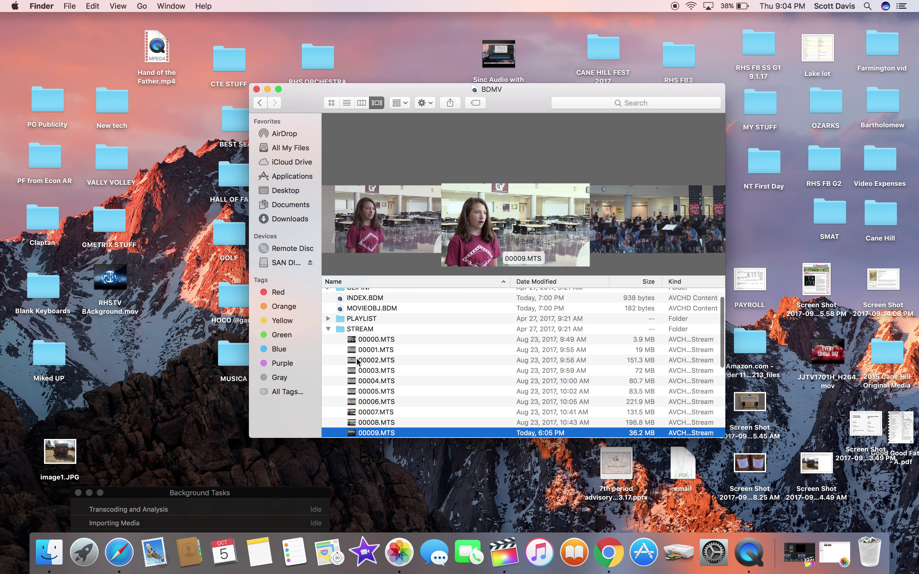
key("Down")
key("Down")
key("Down")
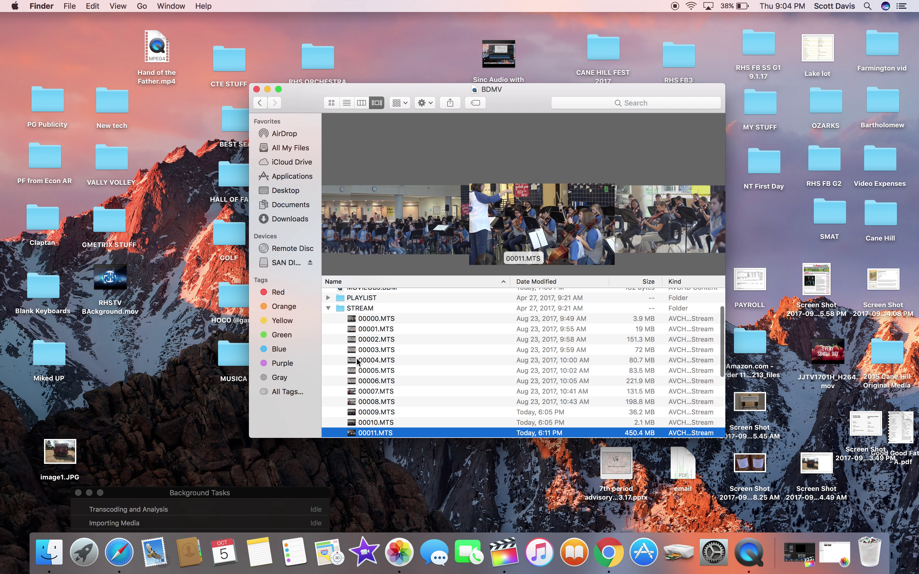
key("Down")
key("Down")
key("Down")
key("Down")
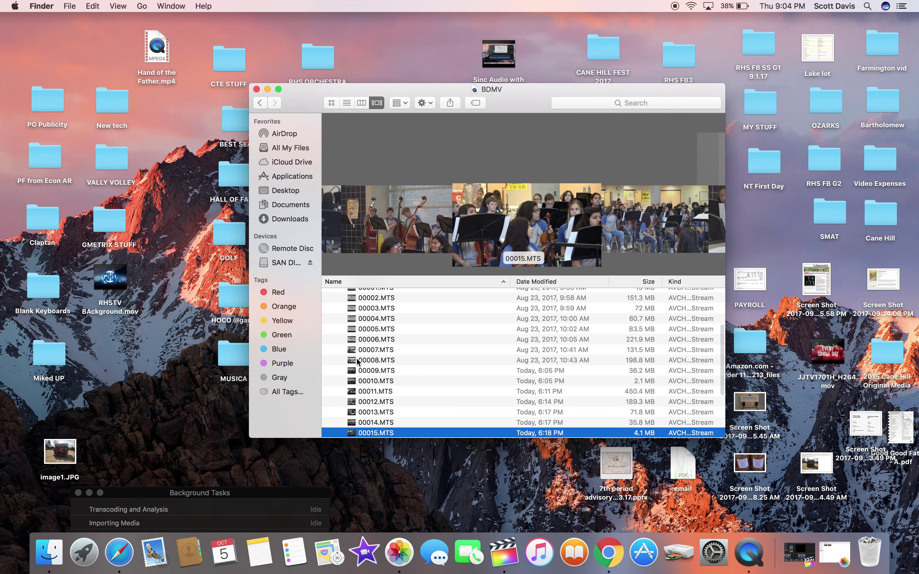
key("Down")
key("Down")
key("Down")
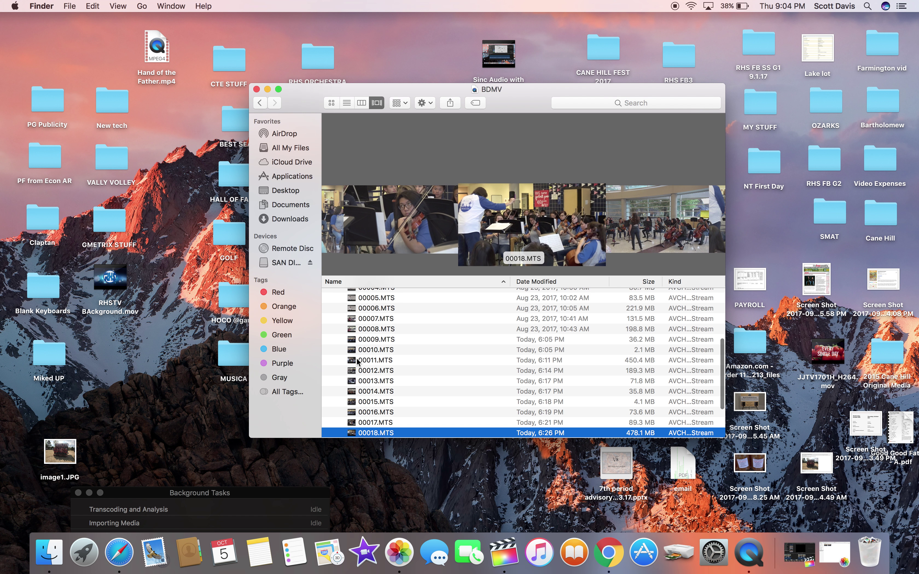
key("Down")
key("Down")
key("Down")
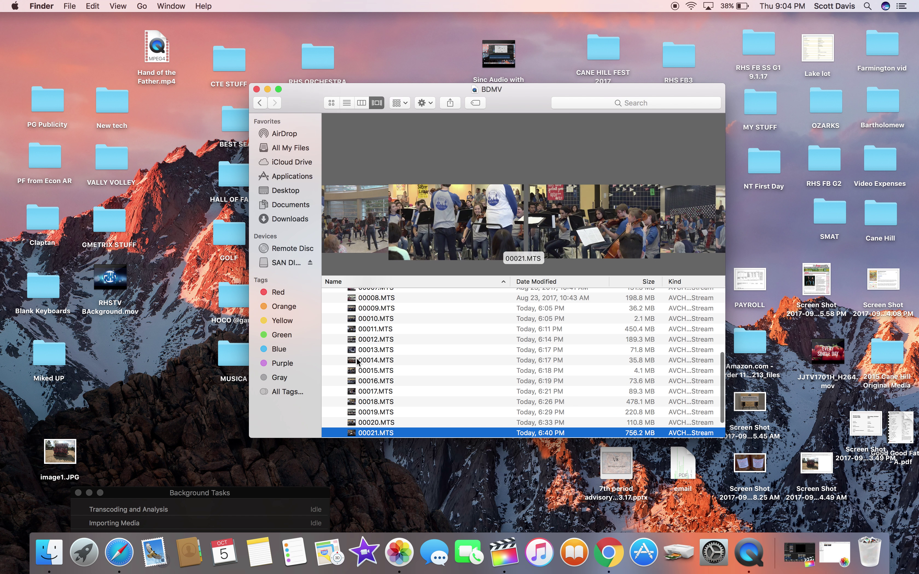
key("Down")
key("Down")
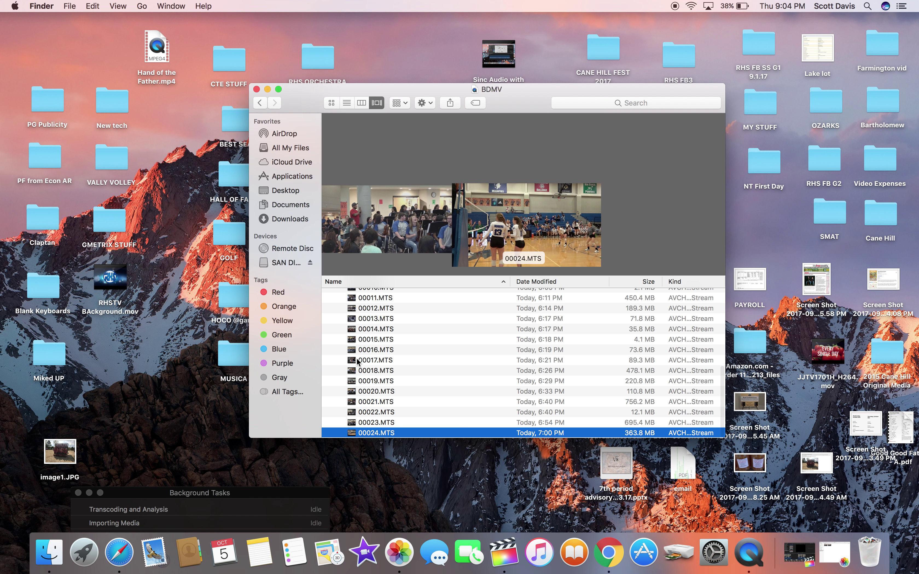
left_click(256, 90)
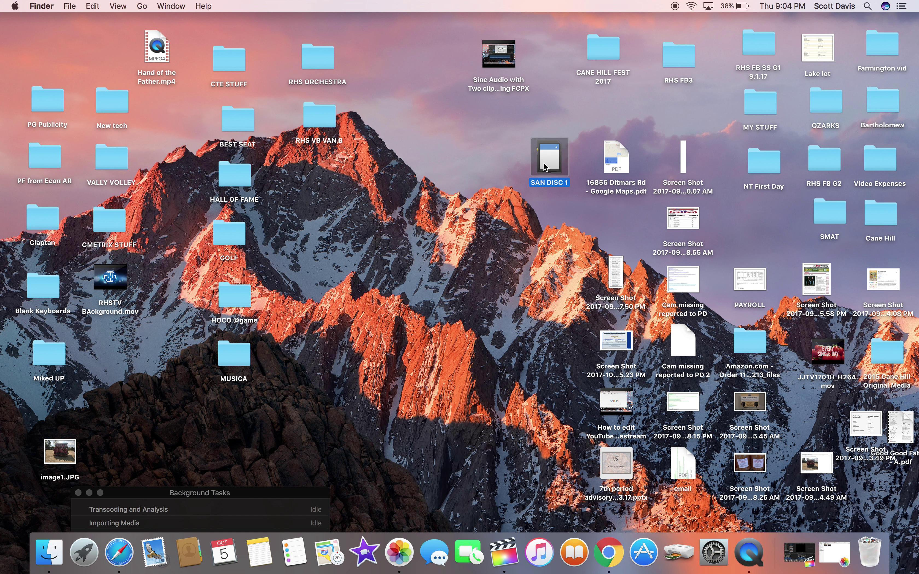
Quit QuickTime Player and rename the SAN DISC 1 card on the desktop to "How to".
left_click(546, 185)
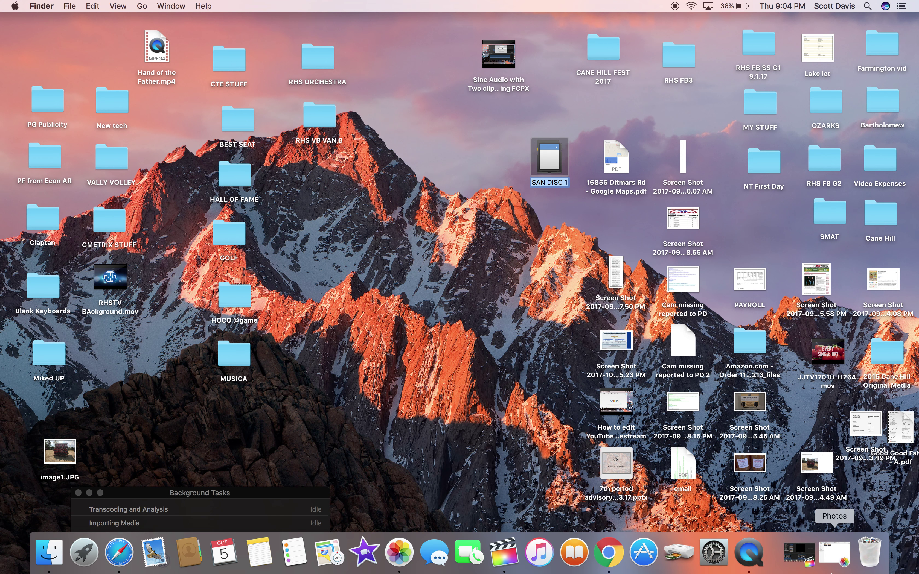
right_click(750, 558)
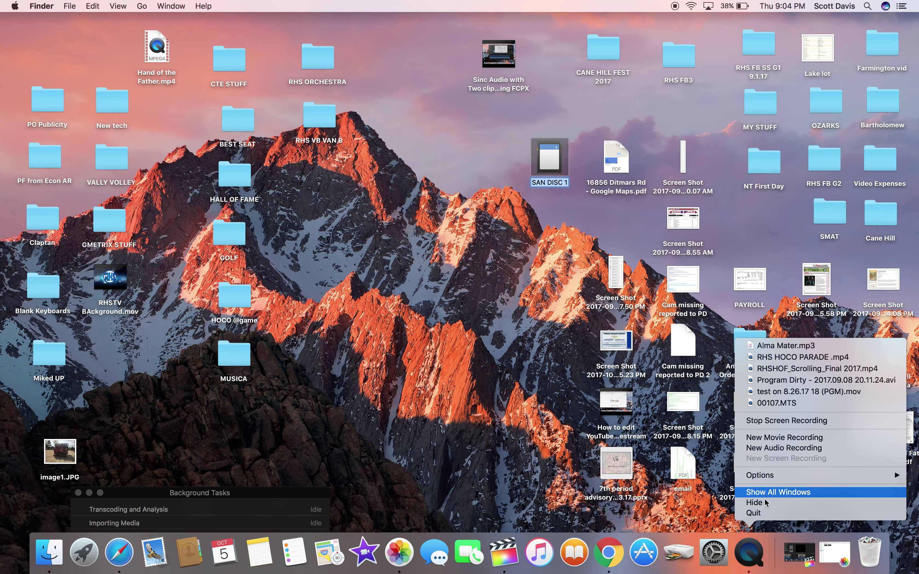
left_click(754, 513)
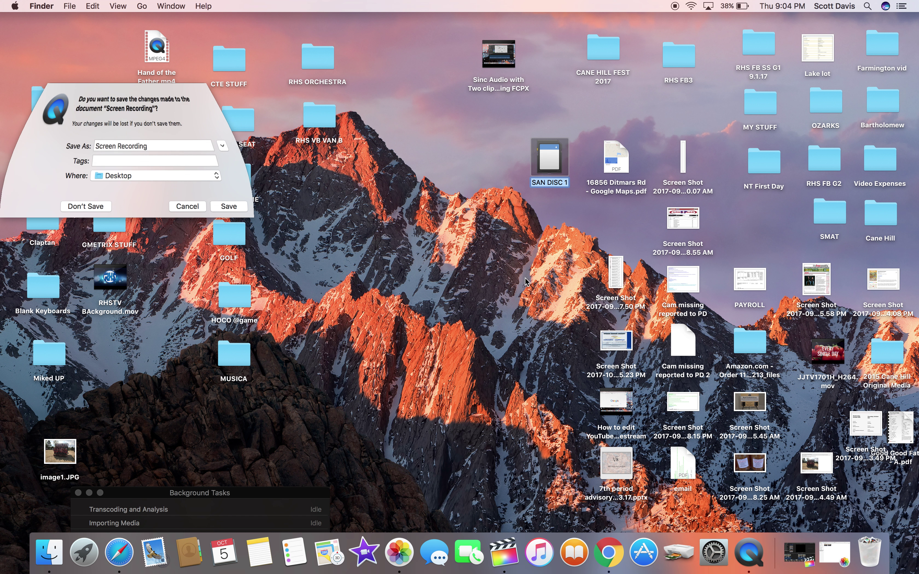
key("Return")
type("How to")
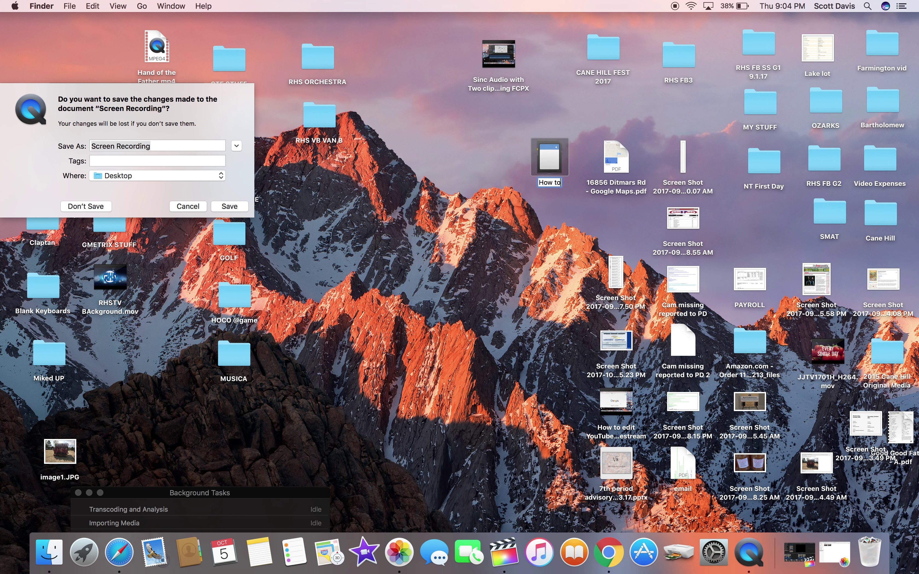
Name the screen recording "How get clips from SD Cards in FCPX" in the save dialog.
left_click(179, 142)
left_click(160, 143)
left_click_drag(159, 144, 82, 144)
type("How to remove")
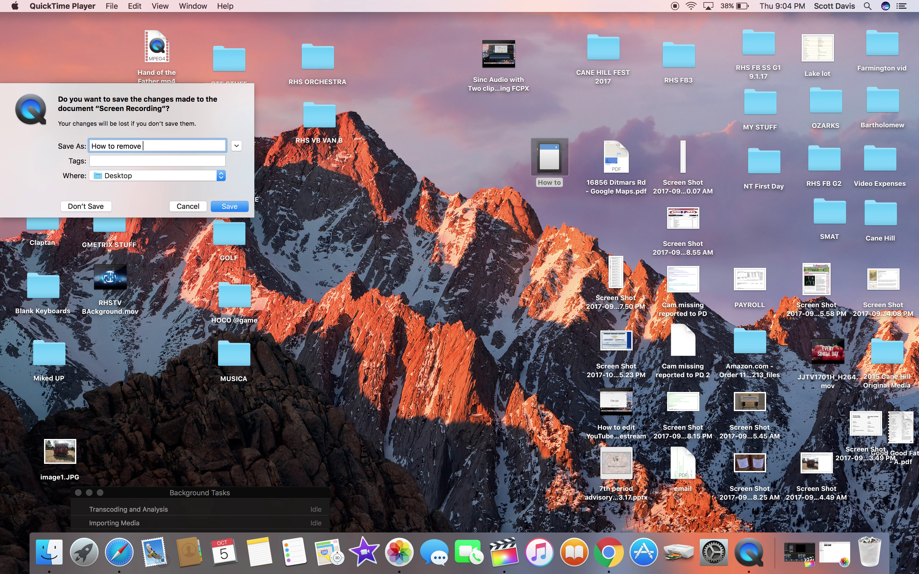
type(" clips fo")
key("BackSpace")
key("BackSpace")
key("BackSpace")
type("rom SD rm")
type("Crds")
left_click_drag(109, 148, 142, 148)
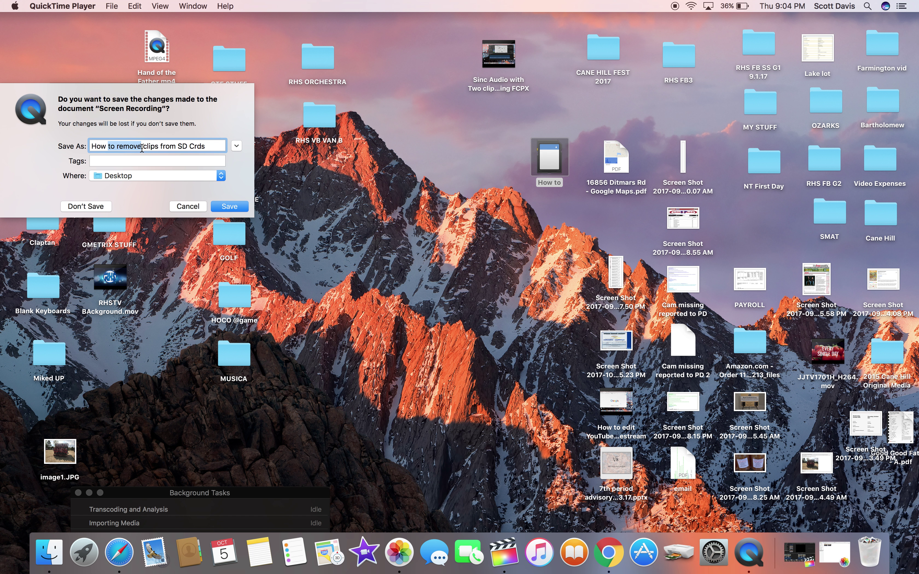
type("get")
left_click(171, 147)
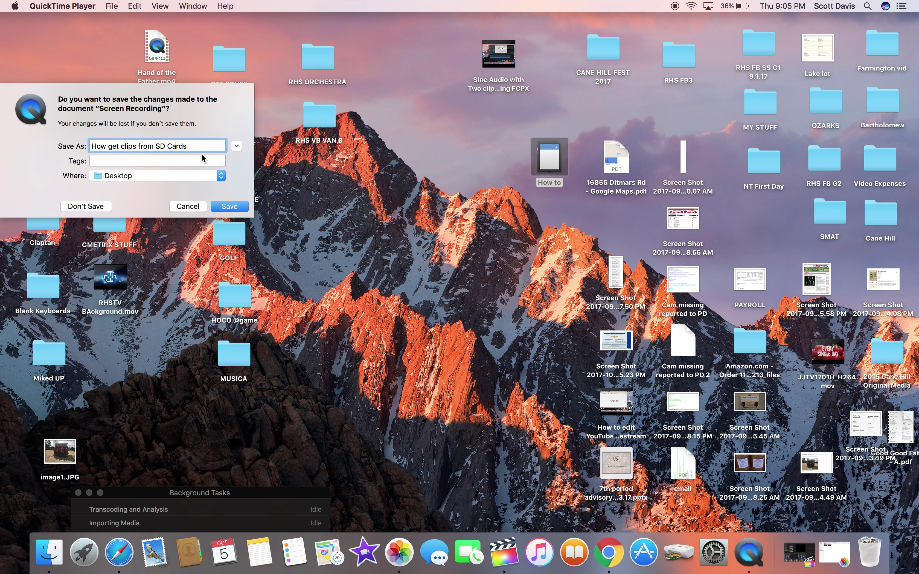
type("in FCP")
Copy the whole recording name and cancel saving the screen recording.
left_click(507, 557)
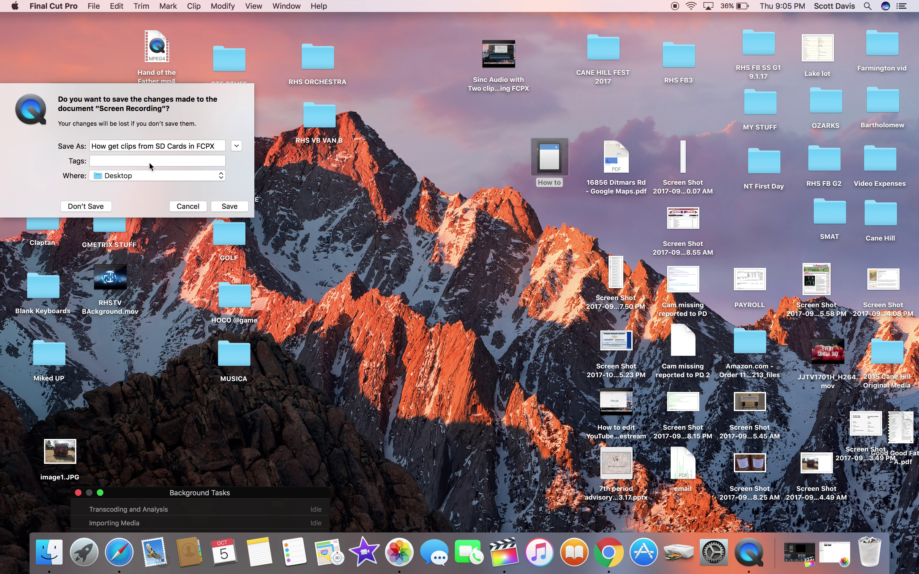
left_click(129, 147)
triple_click(128, 146)
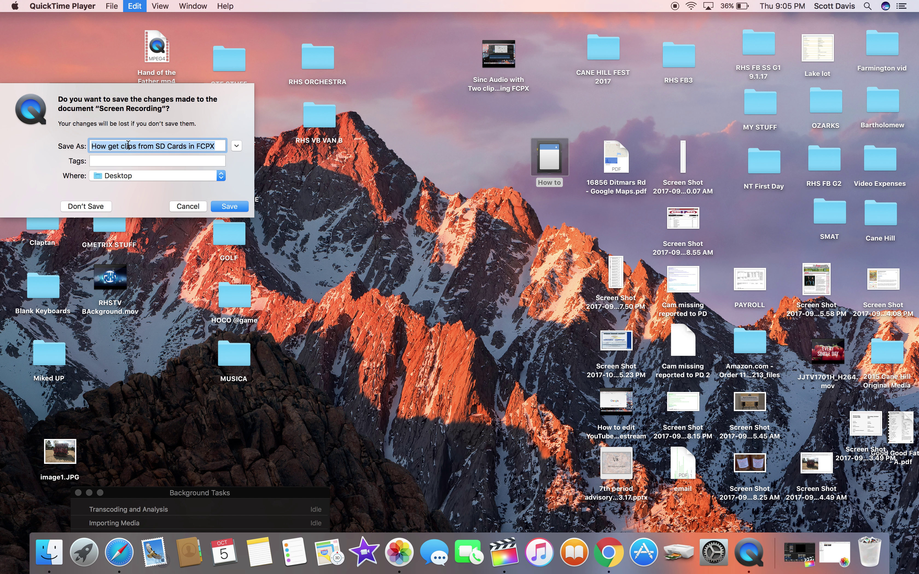
left_click(188, 206)
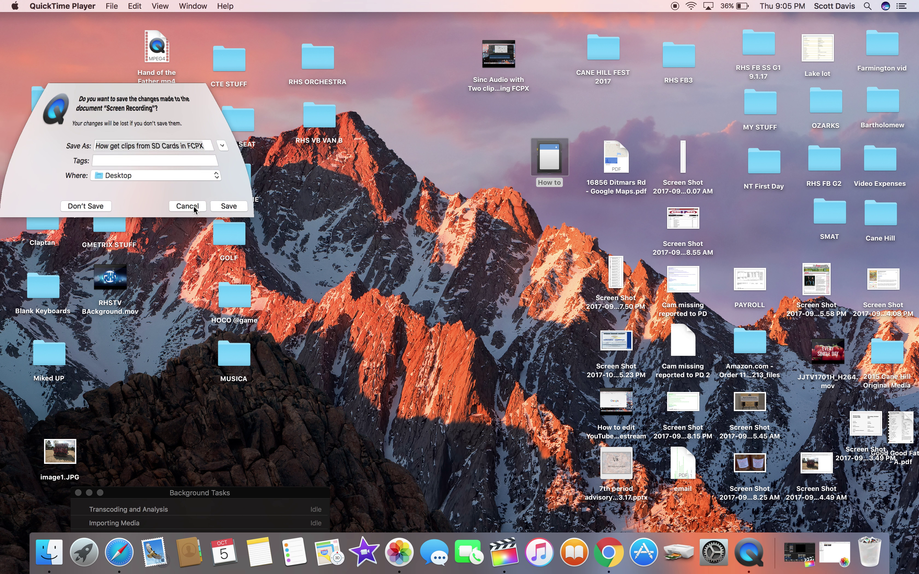
Switch to Final Cut Pro, restore its minimized window and open the desktop's RHS ORCHESTRA folder for media import.
left_click(502, 553)
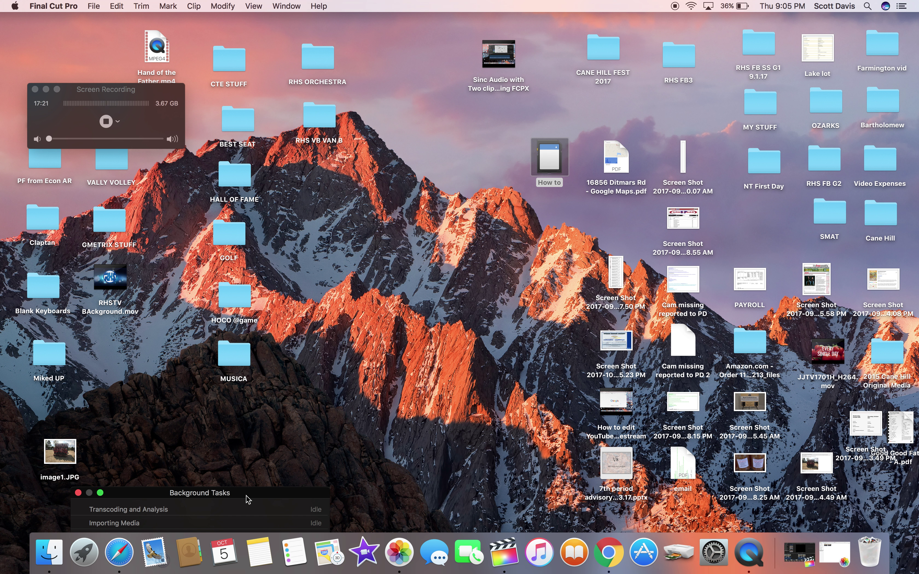
left_click(797, 562)
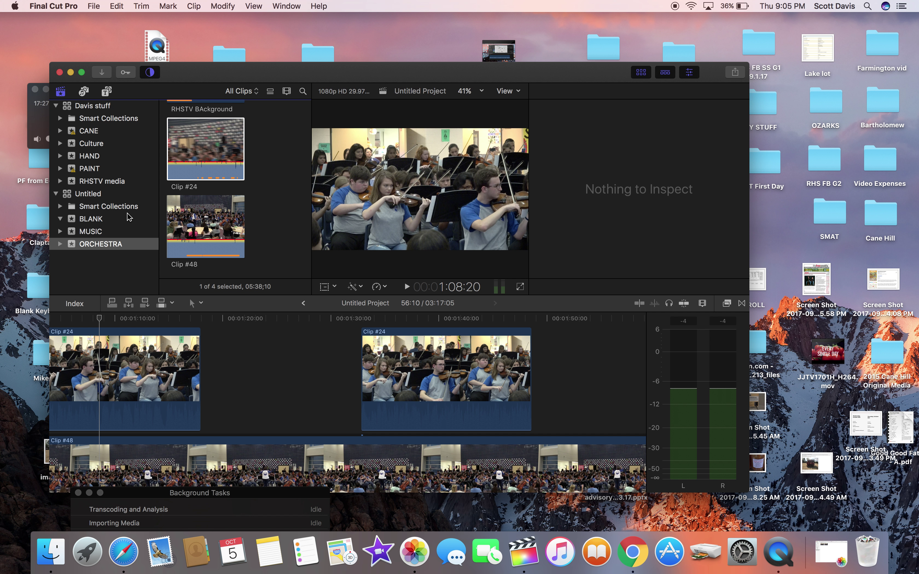
left_click(101, 74)
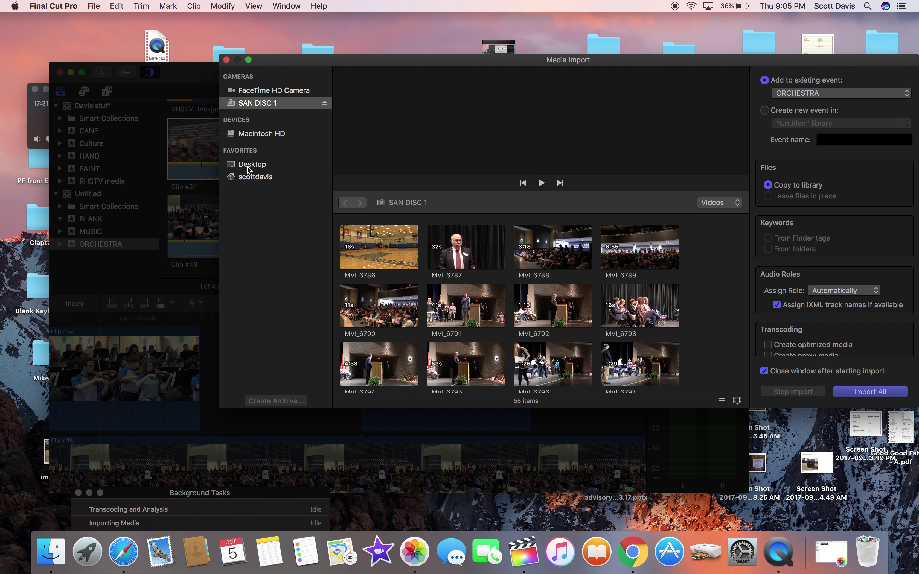
left_click(243, 167)
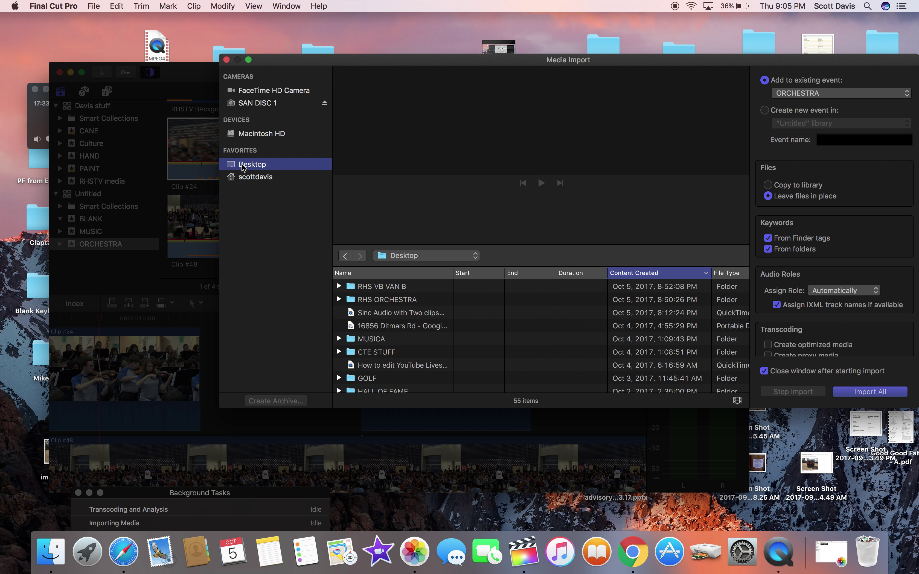
double_click(387, 299)
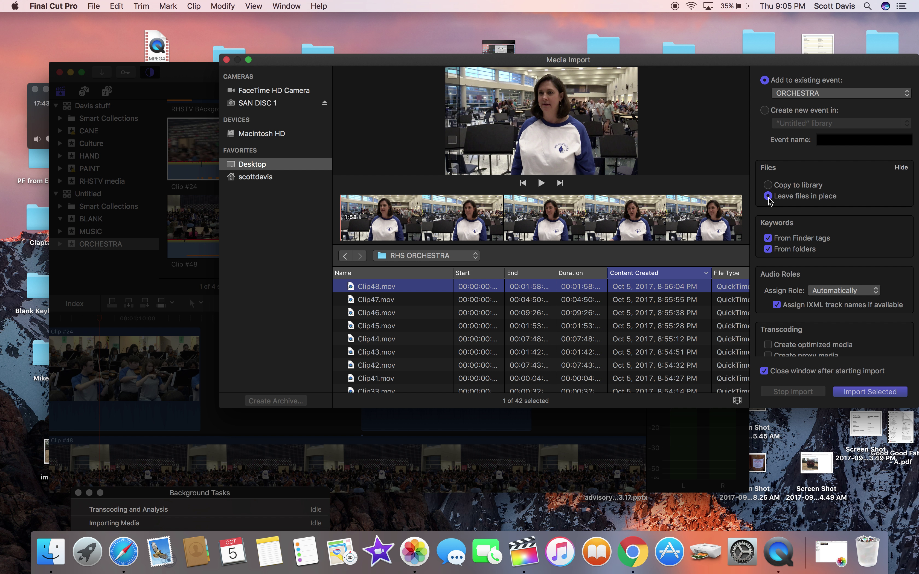
Switch the import's file handling to Copy to library and back to Leave files in place.
left_click(768, 185)
left_click(768, 197)
left_click_drag(473, 63, 436, 106)
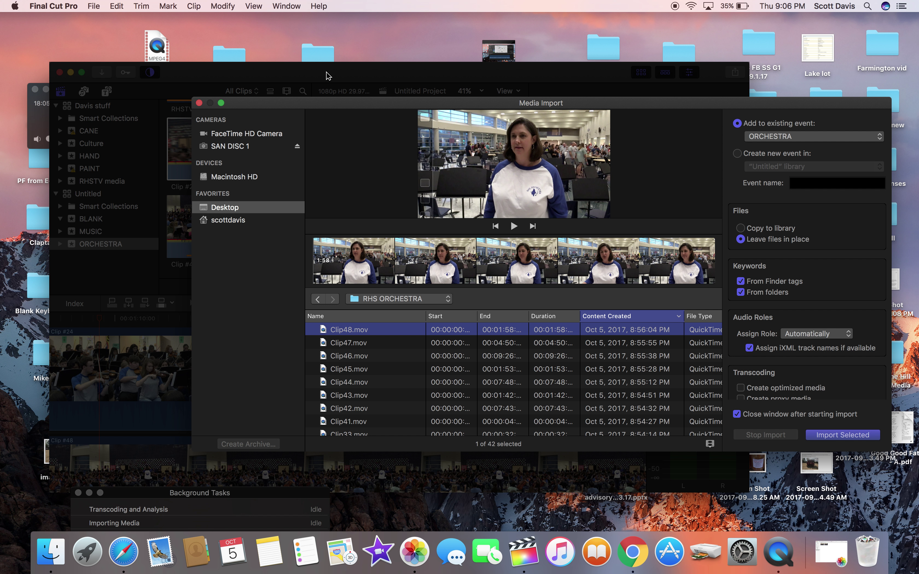
Look through the RHS ORCHESTRA clip list from Clip48.mov down to 00009.MTS and back.
scroll(455, 399, "down", 15)
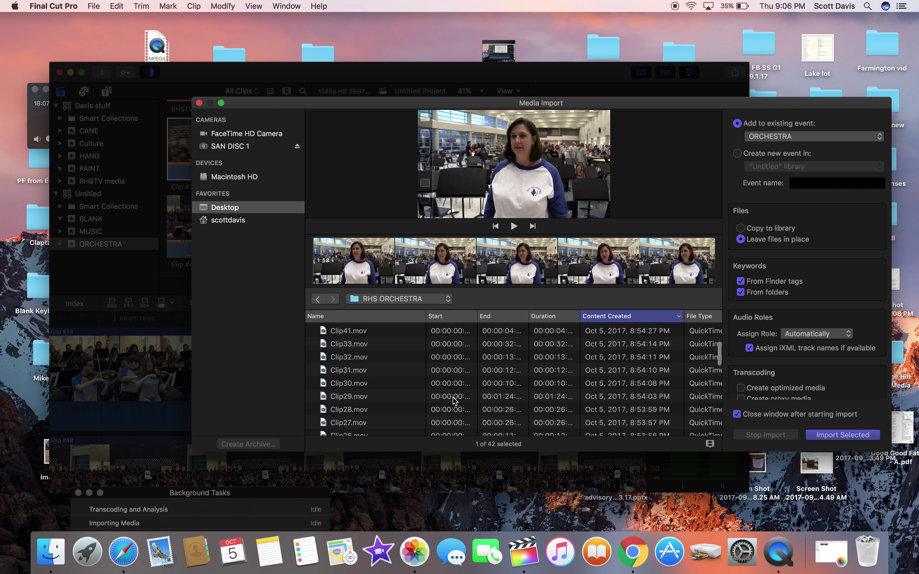
scroll(454, 399, "down", 4)
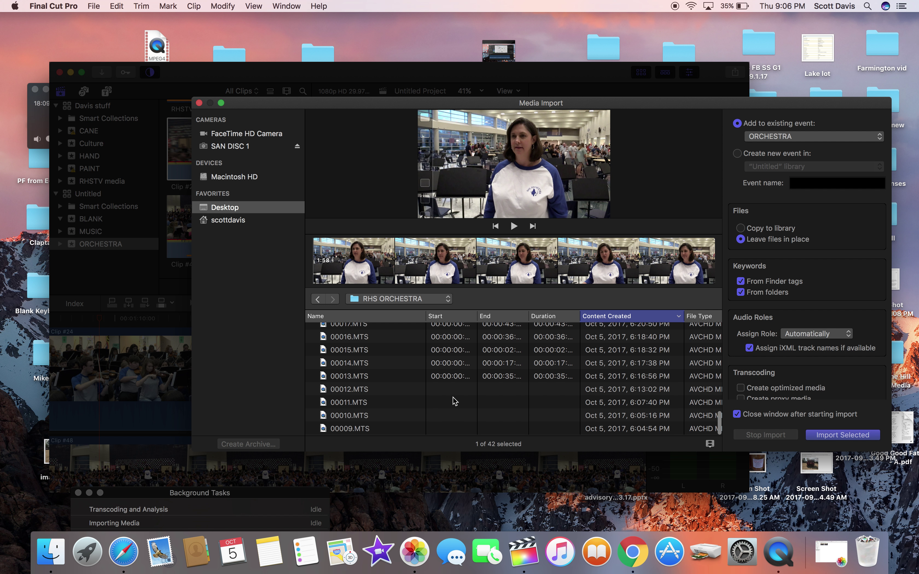
scroll(454, 399, "down", 2)
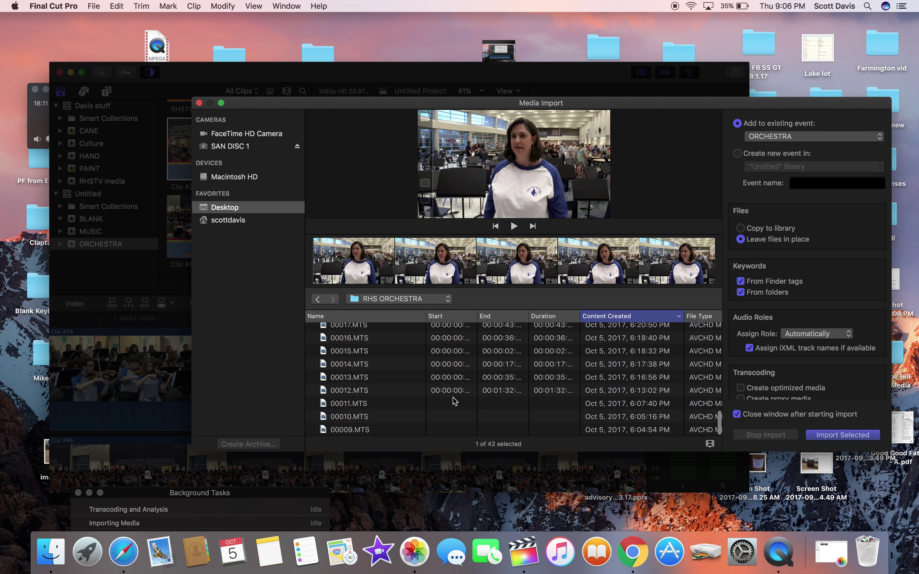
scroll(454, 399, "up", 20)
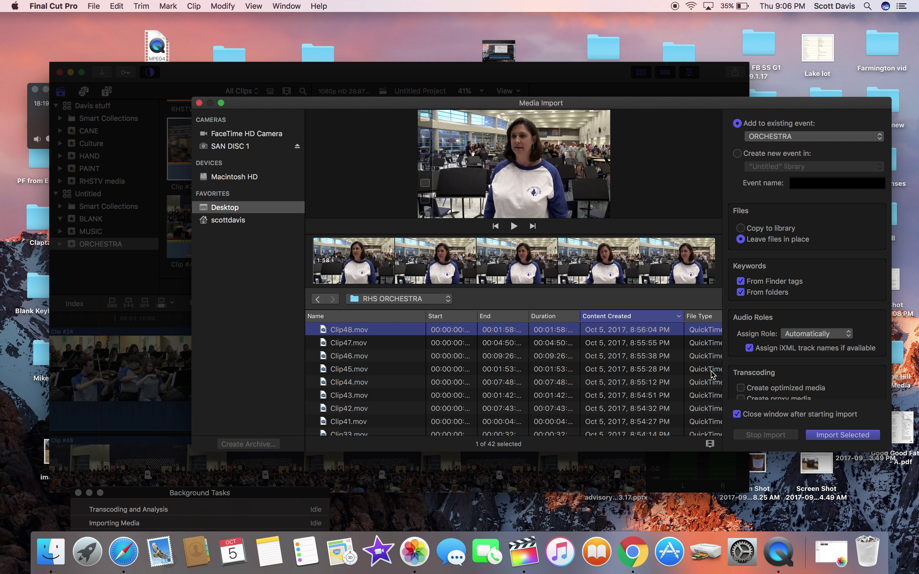
left_click_drag(434, 105, 345, 34)
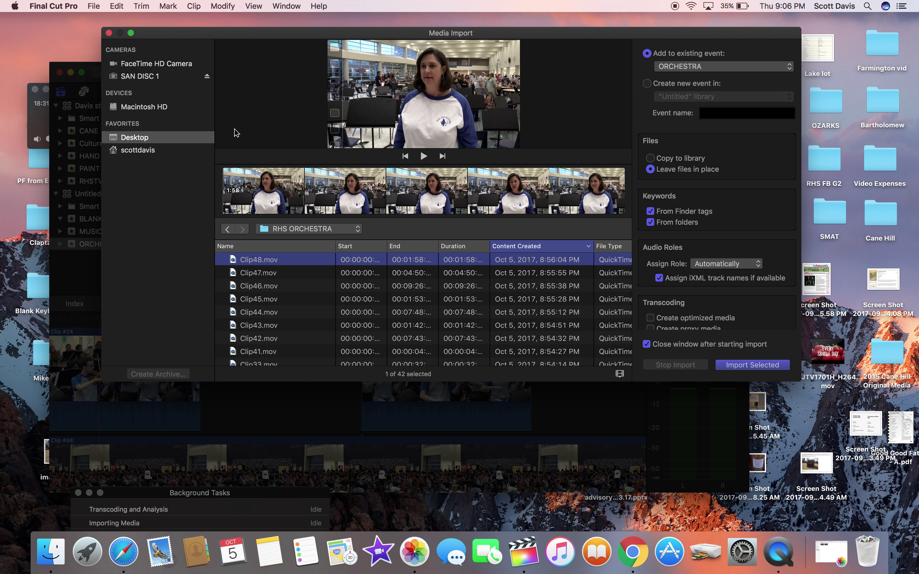
Select 00009.MTS at the end of the RHS ORCHESTRA clip list and close Media Import without importing.
scroll(240, 279, "down", 3)
scroll(240, 279, "down", 15)
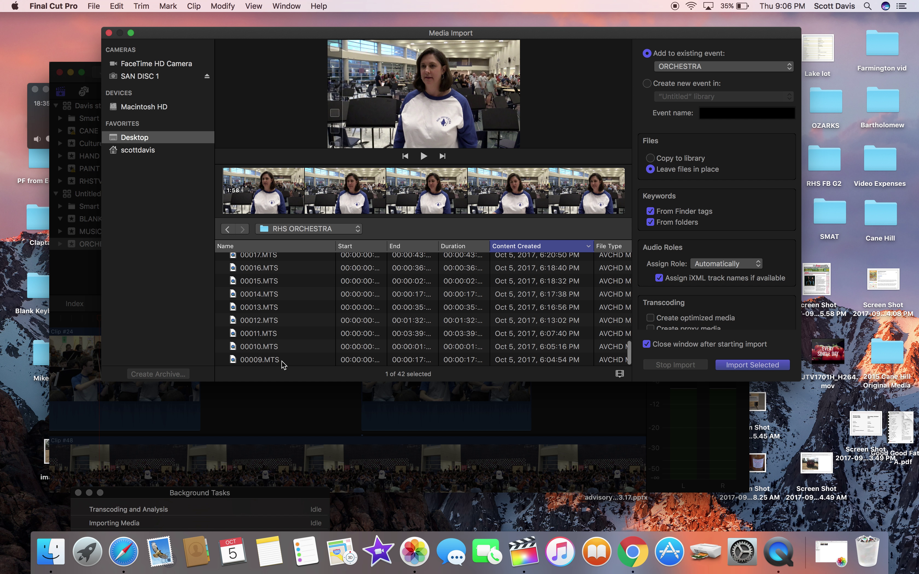
left_click(282, 361)
scroll(282, 363, "up", 15)
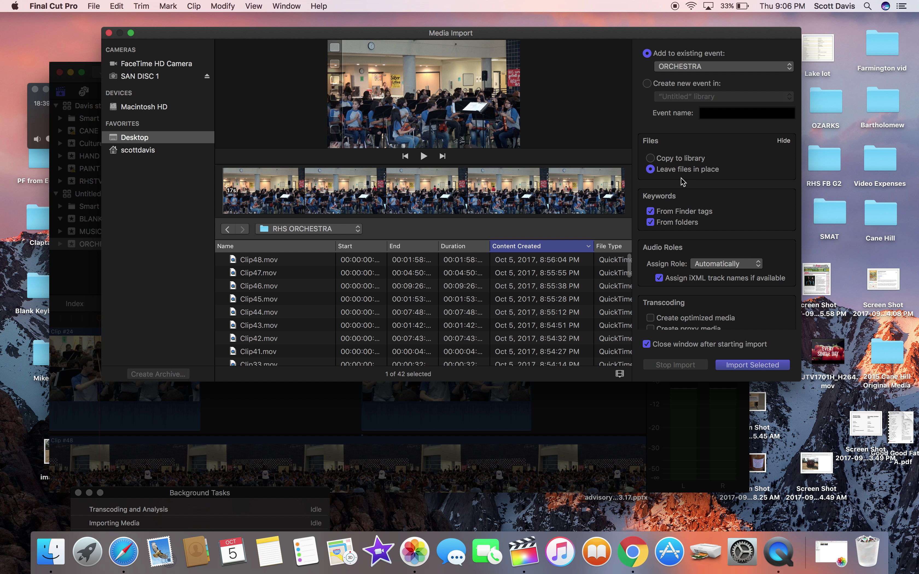
left_click(109, 33)
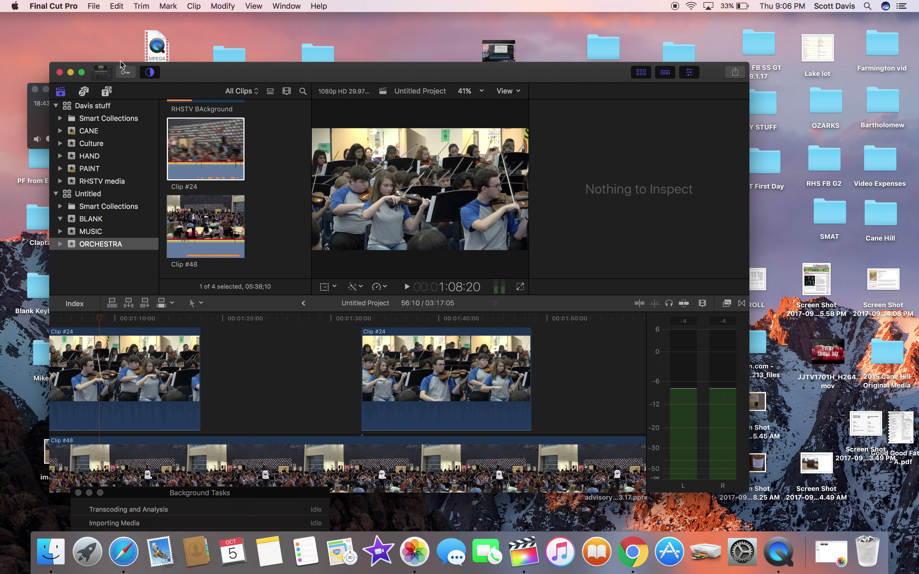
Check the Background Tasks window, close it and minimize the Final Cut Pro window.
left_click(150, 73)
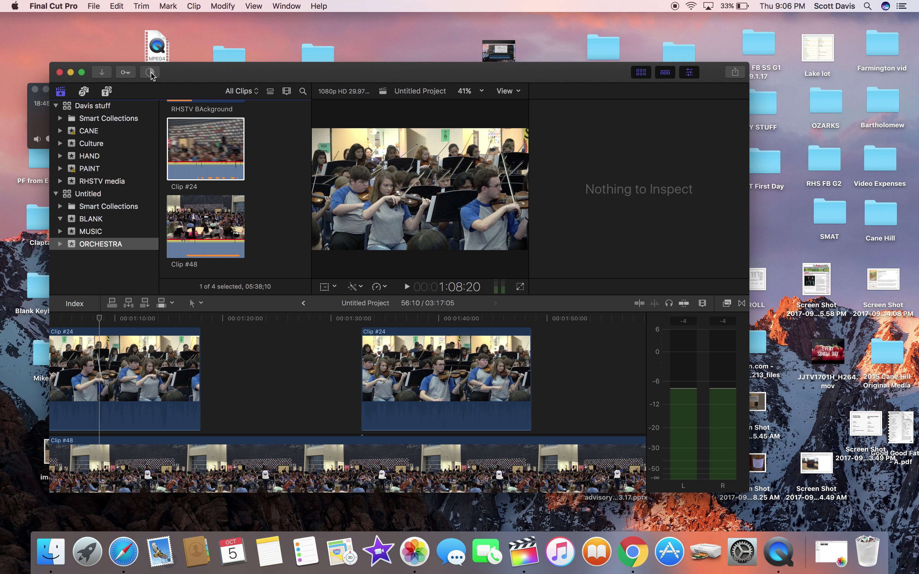
left_click(150, 73)
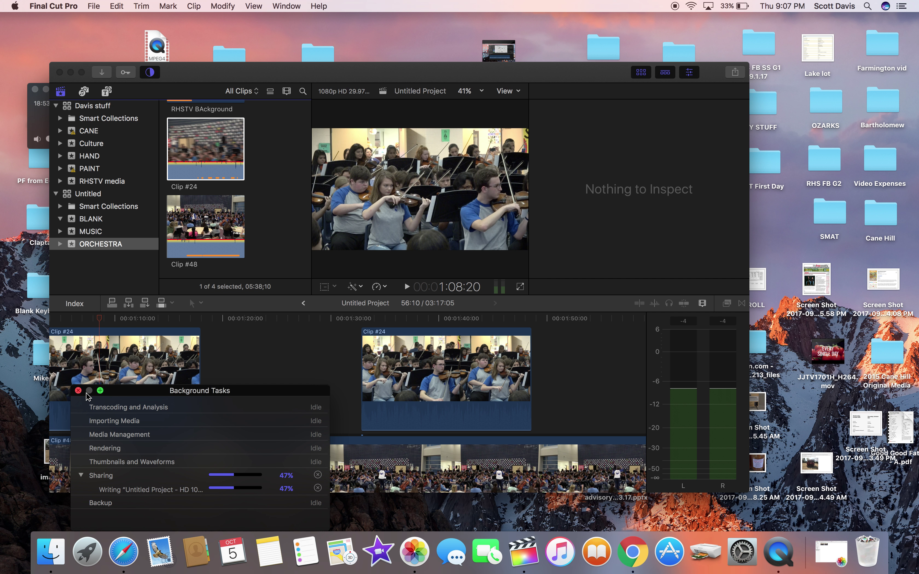
left_click(79, 392)
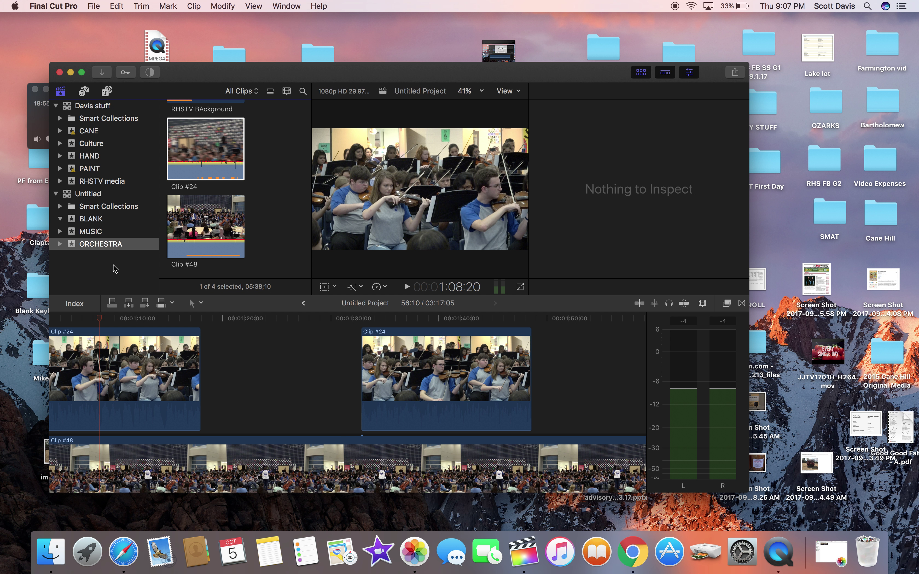
left_click(71, 73)
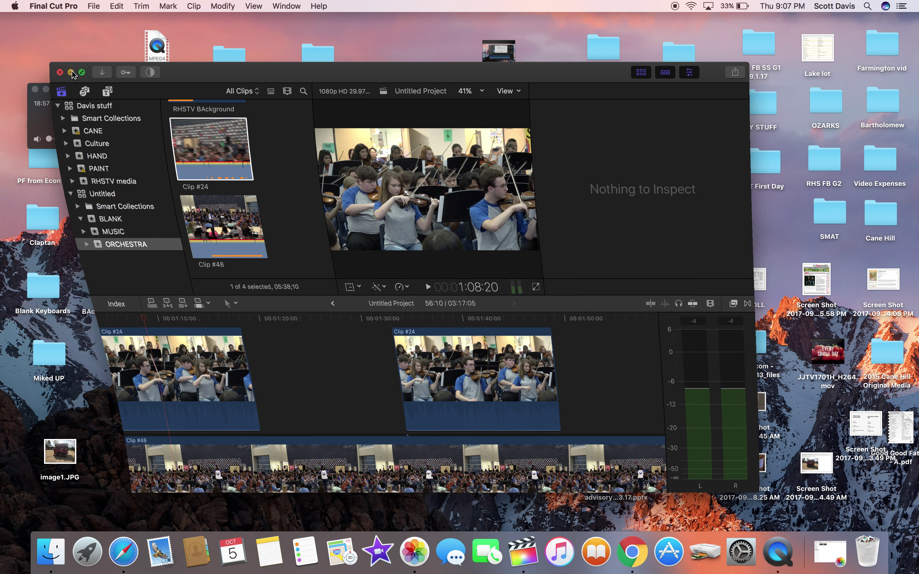